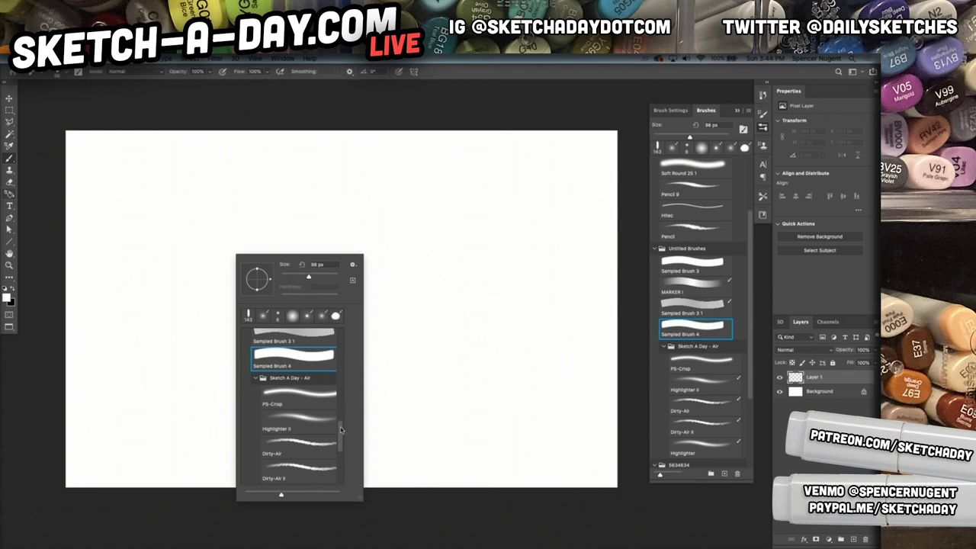
- Choose the MARKER I brush, set its opacity to 30%, and try it with strokes that are undone
{"action": "left_click", "coordinate": [308, 396]}
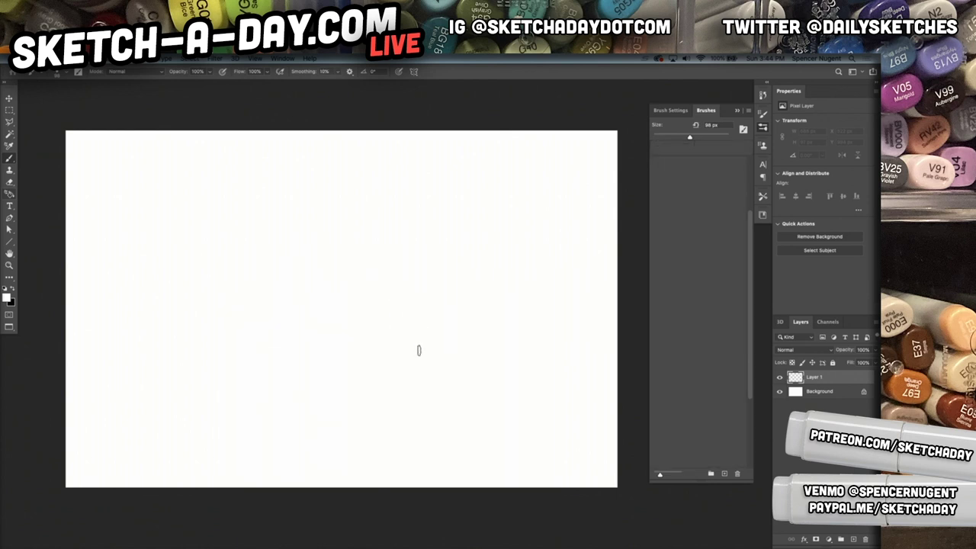
{"action": "left_click_drag", "start_coordinate": [335, 336], "coordinate": [428, 408]}
{"action": "key", "text": "ctrl+z"}
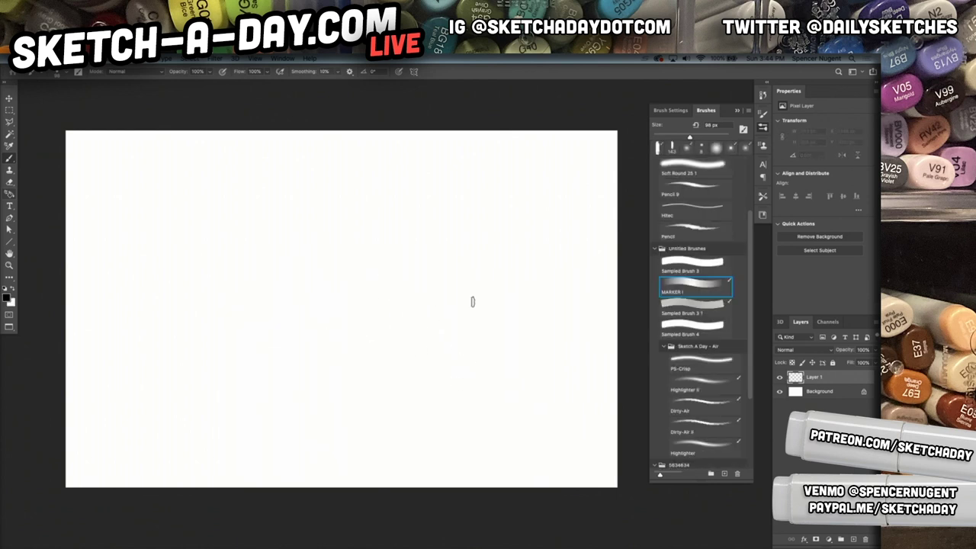
{"action": "key", "text": "3"}
{"action": "left_click_drag", "start_coordinate": [356, 322], "coordinate": [408, 392]}
{"action": "key", "text": "ctrl+z"}
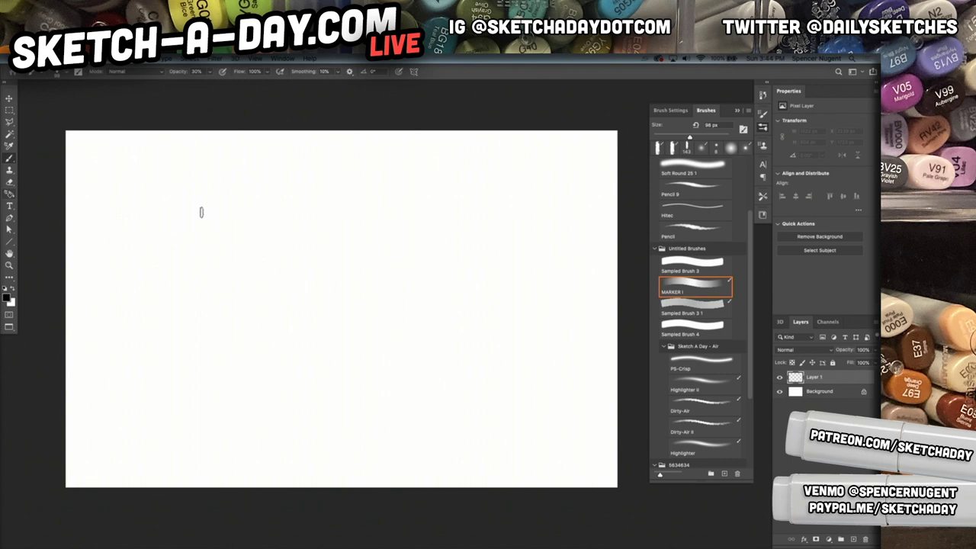
{"action": "mouse_move", "coordinate": [156, 263]}
{"action": "left_mouse_down"}
{"action": "mouse_move", "coordinate": [206, 205]}
{"action": "mouse_move", "coordinate": [155, 267]}
{"action": "mouse_move", "coordinate": [191, 293]}
{"action": "left_mouse_up"}
{"action": "mouse_move", "coordinate": [187, 230]}
{"action": "left_mouse_down"}
{"action": "mouse_move", "coordinate": [189, 257]}
{"action": "mouse_move", "coordinate": [256, 267]}
{"action": "left_mouse_up"}
{"action": "mouse_move", "coordinate": [237, 228]}
{"action": "left_mouse_down"}
{"action": "mouse_move", "coordinate": [273, 280]}
{"action": "mouse_move", "coordinate": [233, 180]}
{"action": "mouse_move", "coordinate": [282, 258]}
{"action": "mouse_move", "coordinate": [268, 293]}
{"action": "mouse_move", "coordinate": [295, 288]}
{"action": "mouse_move", "coordinate": [331, 216]}
{"action": "mouse_move", "coordinate": [318, 286]}
{"action": "mouse_move", "coordinate": [360, 242]}
{"action": "mouse_move", "coordinate": [346, 221]}
{"action": "mouse_move", "coordinate": [267, 216]}
{"action": "mouse_move", "coordinate": [166, 166]}
{"action": "mouse_move", "coordinate": [197, 206]}
{"action": "mouse_move", "coordinate": [77, 197]}
{"action": "mouse_move", "coordinate": [136, 245]}
{"action": "mouse_move", "coordinate": [205, 218]}
{"action": "mouse_move", "coordinate": [334, 227]}
{"action": "mouse_move", "coordinate": [333, 179]}
{"action": "mouse_move", "coordinate": [350, 190]}
{"action": "mouse_move", "coordinate": [165, 279]}
{"action": "mouse_move", "coordinate": [243, 314]}
{"action": "mouse_move", "coordinate": [207, 336]}
{"action": "mouse_move", "coordinate": [245, 315]}
{"action": "mouse_move", "coordinate": [264, 330]}
{"action": "mouse_move", "coordinate": [241, 338]}
{"action": "mouse_move", "coordinate": [246, 377]}
{"action": "mouse_move", "coordinate": [281, 399]}
{"action": "mouse_move", "coordinate": [228, 413]}
{"action": "mouse_move", "coordinate": [121, 361]}
{"action": "mouse_move", "coordinate": [86, 399]}
{"action": "mouse_move", "coordinate": [87, 446]}
{"action": "mouse_move", "coordinate": [75, 456]}
{"action": "mouse_move", "coordinate": [87, 472]}
{"action": "mouse_move", "coordinate": [95, 426]}
{"action": "mouse_move", "coordinate": [112, 404]}
{"action": "mouse_move", "coordinate": [203, 457]}
{"action": "mouse_move", "coordinate": [122, 435]}
{"action": "mouse_move", "coordinate": [131, 367]}
{"action": "mouse_move", "coordinate": [166, 387]}
{"action": "mouse_move", "coordinate": [295, 413]}
{"action": "mouse_move", "coordinate": [275, 336]}
{"action": "left_mouse_up"}
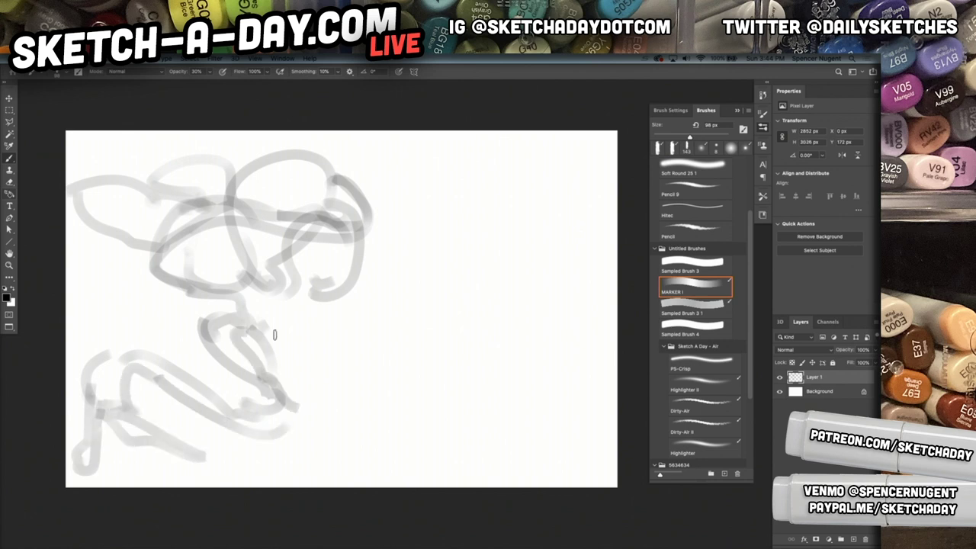
{"action": "mouse_move", "coordinate": [349, 313]}
{"action": "left_mouse_down"}
{"action": "mouse_move", "coordinate": [380, 330]}
{"action": "mouse_move", "coordinate": [379, 314]}
{"action": "mouse_move", "coordinate": [396, 316]}
{"action": "mouse_move", "coordinate": [382, 336]}
{"action": "mouse_move", "coordinate": [406, 350]}
{"action": "mouse_move", "coordinate": [389, 391]}
{"action": "mouse_move", "coordinate": [366, 358]}
{"action": "left_mouse_up"}
{"action": "key", "text": "Delete"}
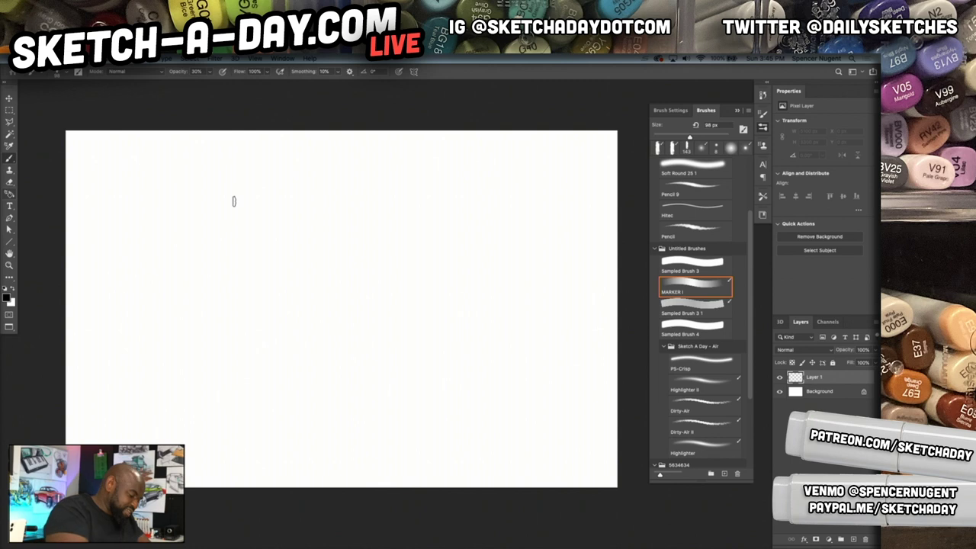
- Block in a large circular cockpit, a long tapering tail body behind it, and a nearly horizontal line spanning the canvas above
{"action": "mouse_move", "coordinate": [245, 204]}
{"action": "left_mouse_down"}
{"action": "mouse_move", "coordinate": [231, 418]}
{"action": "mouse_move", "coordinate": [254, 230]}
{"action": "mouse_move", "coordinate": [198, 425]}
{"action": "mouse_move", "coordinate": [231, 218]}
{"action": "mouse_move", "coordinate": [237, 425]}
{"action": "mouse_move", "coordinate": [201, 199]}
{"action": "mouse_move", "coordinate": [252, 415]}
{"action": "mouse_move", "coordinate": [174, 212]}
{"action": "mouse_move", "coordinate": [278, 414]}
{"action": "mouse_move", "coordinate": [175, 217]}
{"action": "mouse_move", "coordinate": [251, 402]}
{"action": "mouse_move", "coordinate": [174, 218]}
{"action": "mouse_move", "coordinate": [281, 423]}
{"action": "left_mouse_up"}
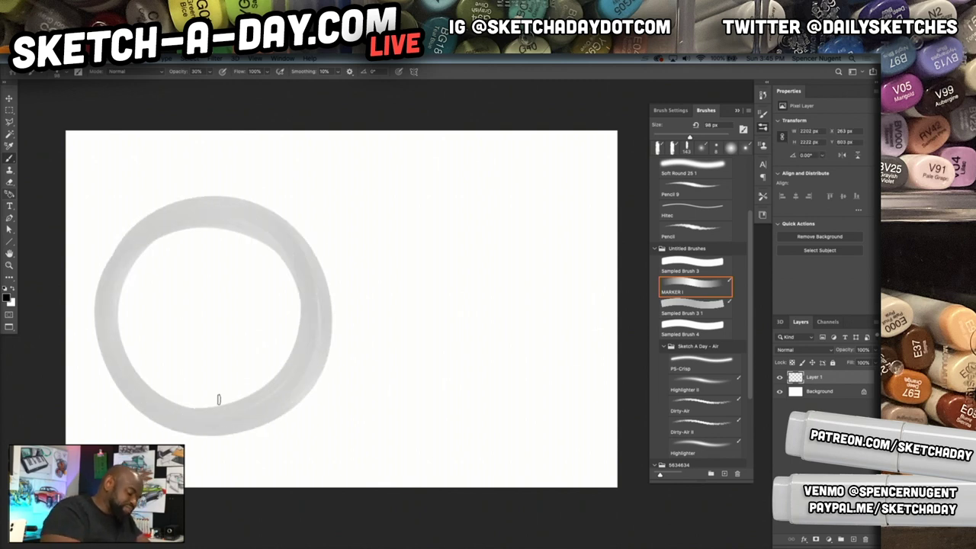
{"action": "left_click_drag", "start_coordinate": [72, 191], "coordinate": [602, 228]}
{"action": "mouse_move", "coordinate": [136, 421]}
{"action": "left_mouse_down"}
{"action": "mouse_move", "coordinate": [168, 405]}
{"action": "mouse_move", "coordinate": [461, 353]}
{"action": "left_mouse_up"}
{"action": "mouse_move", "coordinate": [321, 250]}
{"action": "left_mouse_down"}
{"action": "mouse_move", "coordinate": [239, 322]}
{"action": "mouse_move", "coordinate": [251, 356]}
{"action": "mouse_move", "coordinate": [289, 248]}
{"action": "mouse_move", "coordinate": [250, 342]}
{"action": "mouse_move", "coordinate": [279, 218]}
{"action": "mouse_move", "coordinate": [348, 273]}
{"action": "mouse_move", "coordinate": [300, 255]}
{"action": "mouse_move", "coordinate": [549, 254]}
{"action": "left_mouse_up"}
{"action": "mouse_move", "coordinate": [298, 279]}
{"action": "left_mouse_down"}
{"action": "mouse_move", "coordinate": [576, 273]}
{"action": "mouse_move", "coordinate": [380, 357]}
{"action": "mouse_move", "coordinate": [434, 343]}
{"action": "mouse_move", "coordinate": [349, 356]}
{"action": "mouse_move", "coordinate": [263, 416]}
{"action": "left_mouse_up"}
{"action": "left_click_drag", "start_coordinate": [324, 363], "coordinate": [159, 430]}
- Build up the cockpit sphere with overlapping inner ellipses, a front opening, and vertical and horizontal contour strokes
{"action": "mouse_move", "coordinate": [176, 262]}
{"action": "left_mouse_down"}
{"action": "mouse_move", "coordinate": [151, 325]}
{"action": "mouse_move", "coordinate": [186, 366]}
{"action": "left_mouse_up"}
{"action": "mouse_move", "coordinate": [152, 348]}
{"action": "left_mouse_down"}
{"action": "mouse_move", "coordinate": [177, 269]}
{"action": "mouse_move", "coordinate": [204, 267]}
{"action": "left_mouse_up"}
{"action": "left_click_drag", "start_coordinate": [152, 228], "coordinate": [268, 257]}
{"action": "left_click_drag", "start_coordinate": [183, 270], "coordinate": [231, 263]}
{"action": "left_click_drag", "start_coordinate": [189, 371], "coordinate": [229, 359]}
{"action": "left_click_drag", "start_coordinate": [219, 398], "coordinate": [155, 387]}
{"action": "left_click_drag", "start_coordinate": [273, 359], "coordinate": [231, 416]}
{"action": "left_click_drag", "start_coordinate": [231, 221], "coordinate": [227, 422]}
{"action": "left_click_drag", "start_coordinate": [185, 377], "coordinate": [227, 225]}
{"action": "mouse_move", "coordinate": [124, 242]}
{"action": "left_mouse_down"}
{"action": "mouse_move", "coordinate": [245, 228]}
{"action": "mouse_move", "coordinate": [258, 262]}
{"action": "left_mouse_up"}
{"action": "left_click_drag", "start_coordinate": [171, 232], "coordinate": [211, 426]}
{"action": "left_click_drag", "start_coordinate": [162, 401], "coordinate": [211, 224]}
{"action": "left_click_drag", "start_coordinate": [147, 235], "coordinate": [248, 261]}
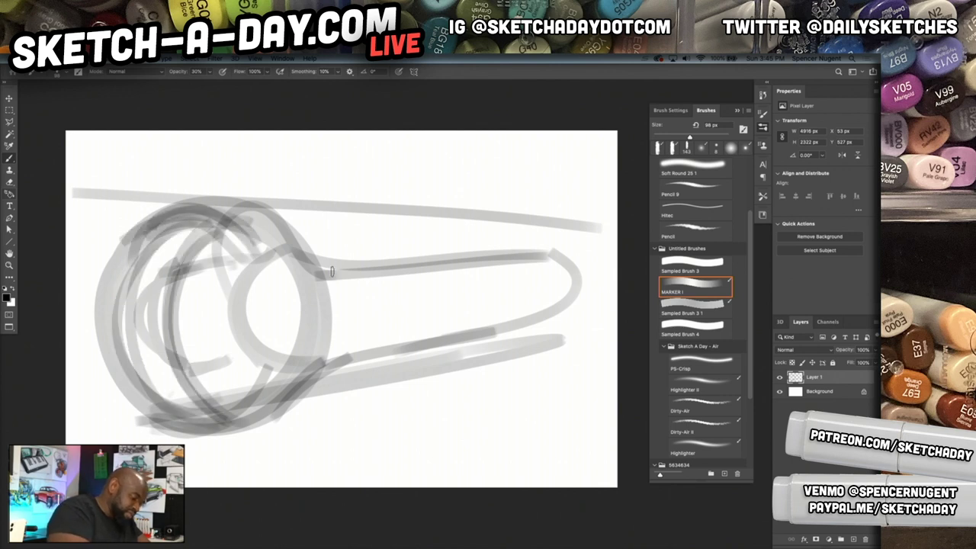
- Firm up the upper and lower edges of the tail body and sketch a tall upright fin and a lower fin at its end
{"action": "mouse_move", "coordinate": [313, 385]}
{"action": "left_mouse_down"}
{"action": "mouse_move", "coordinate": [359, 357]}
{"action": "mouse_move", "coordinate": [537, 332]}
{"action": "left_mouse_up"}
{"action": "mouse_move", "coordinate": [401, 351]}
{"action": "left_mouse_down"}
{"action": "mouse_move", "coordinate": [526, 321]}
{"action": "mouse_move", "coordinate": [463, 257]}
{"action": "mouse_move", "coordinate": [505, 332]}
{"action": "left_mouse_up"}
{"action": "left_click_drag", "start_coordinate": [508, 253], "coordinate": [318, 273]}
{"action": "left_click_drag", "start_coordinate": [381, 267], "coordinate": [510, 246]}
{"action": "left_click_drag", "start_coordinate": [426, 255], "coordinate": [519, 210]}
{"action": "mouse_move", "coordinate": [514, 175]}
{"action": "left_mouse_down"}
{"action": "mouse_move", "coordinate": [536, 141]}
{"action": "mouse_move", "coordinate": [556, 162]}
{"action": "mouse_move", "coordinate": [585, 273]}
{"action": "mouse_move", "coordinate": [566, 336]}
{"action": "left_mouse_up"}
{"action": "mouse_move", "coordinate": [548, 371]}
{"action": "left_mouse_down"}
{"action": "mouse_move", "coordinate": [501, 369]}
{"action": "mouse_move", "coordinate": [518, 330]}
{"action": "left_mouse_up"}
{"action": "left_click_drag", "start_coordinate": [509, 334], "coordinate": [376, 355]}
{"action": "left_click_drag", "start_coordinate": [466, 371], "coordinate": [476, 379]}
- Sketch the landing skids under the cockpit with a near strut, redrawing the near runner lower, and add the far skid
{"action": "mouse_move", "coordinate": [381, 356]}
{"action": "left_mouse_down"}
{"action": "mouse_move", "coordinate": [290, 391]}
{"action": "mouse_move", "coordinate": [320, 358]}
{"action": "mouse_move", "coordinate": [346, 450]}
{"action": "left_mouse_up"}
{"action": "mouse_move", "coordinate": [304, 373]}
{"action": "left_mouse_down"}
{"action": "mouse_move", "coordinate": [343, 450]}
{"action": "mouse_move", "coordinate": [288, 466]}
{"action": "mouse_move", "coordinate": [371, 454]}
{"action": "mouse_move", "coordinate": [221, 466]}
{"action": "left_mouse_up"}
{"action": "left_click_drag", "start_coordinate": [195, 437], "coordinate": [189, 448]}
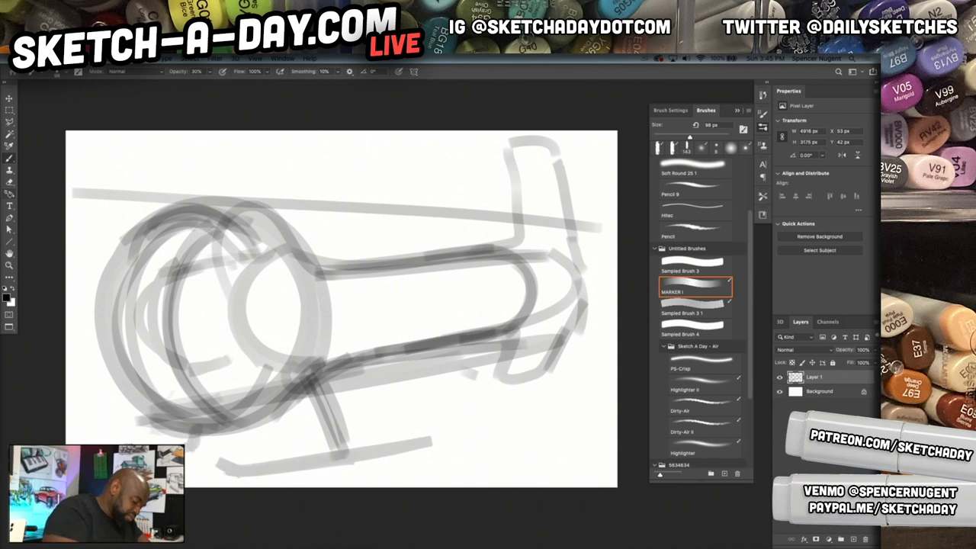
{"action": "key", "text": "super+z"}
{"action": "key", "text": "super+z"}
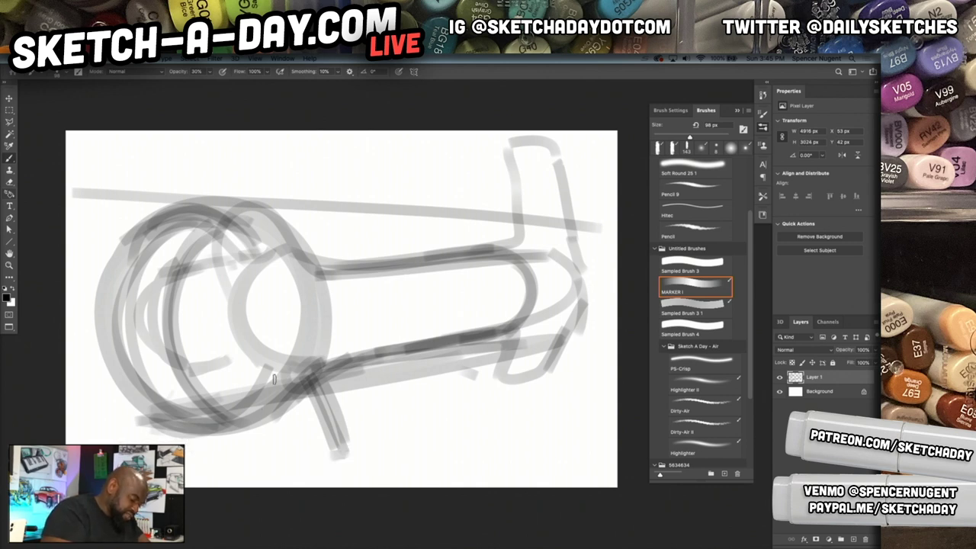
{"action": "mouse_move", "coordinate": [376, 454]}
{"action": "left_mouse_down"}
{"action": "mouse_move", "coordinate": [216, 483]}
{"action": "mouse_move", "coordinate": [218, 471]}
{"action": "mouse_move", "coordinate": [196, 461]}
{"action": "left_mouse_up"}
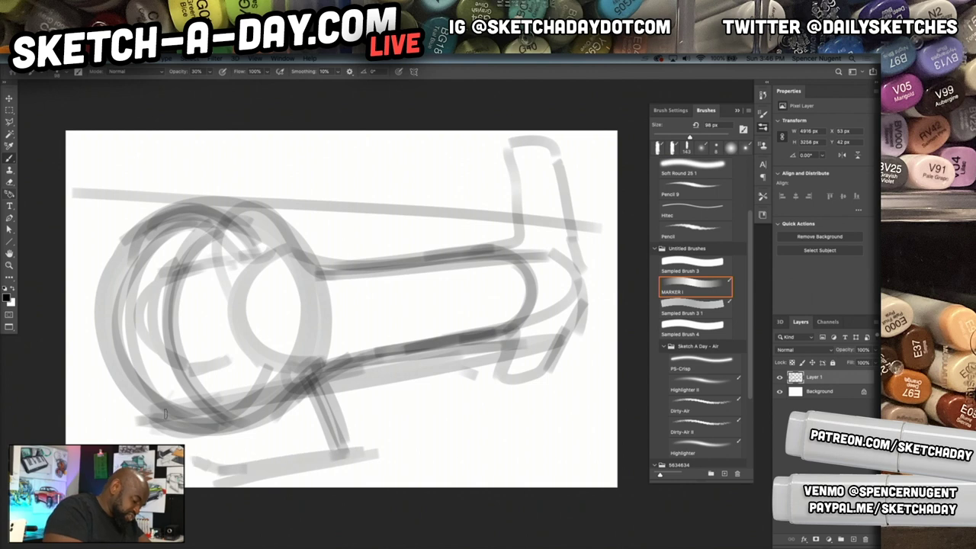
{"action": "mouse_move", "coordinate": [197, 367]}
{"action": "left_mouse_down"}
{"action": "mouse_move", "coordinate": [166, 419]}
{"action": "mouse_move", "coordinate": [135, 435]}
{"action": "mouse_move", "coordinate": [94, 436]}
{"action": "mouse_move", "coordinate": [113, 431]}
{"action": "mouse_move", "coordinate": [90, 416]}
{"action": "mouse_move", "coordinate": [132, 431]}
{"action": "mouse_move", "coordinate": [264, 396]}
{"action": "left_mouse_up"}
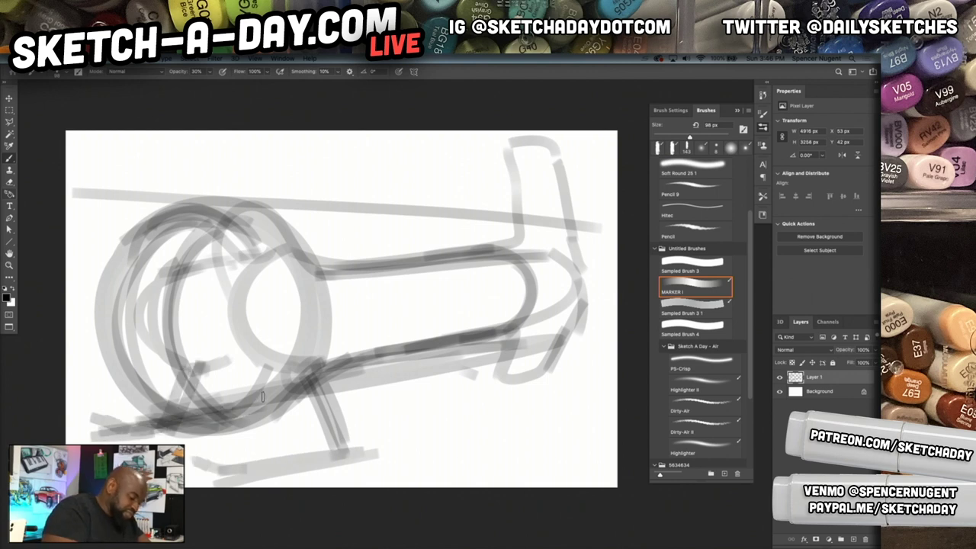
- Sketch a slanted rear leg beneath the end of the tail body
{"action": "mouse_move", "coordinate": [329, 373]}
{"action": "left_mouse_down"}
{"action": "mouse_move", "coordinate": [514, 342]}
{"action": "mouse_move", "coordinate": [551, 401]}
{"action": "left_mouse_up"}
{"action": "left_click_drag", "start_coordinate": [498, 335], "coordinate": [544, 401]}
{"action": "left_click_drag", "start_coordinate": [465, 345], "coordinate": [548, 407]}
{"action": "left_click_drag", "start_coordinate": [516, 370], "coordinate": [480, 340]}
- Add curved cross-section bands around the tail body with a small panel between them and a leg hanging below
{"action": "mouse_move", "coordinate": [466, 255]}
{"action": "left_mouse_down"}
{"action": "mouse_move", "coordinate": [494, 334]}
{"action": "mouse_move", "coordinate": [483, 329]}
{"action": "left_mouse_up"}
{"action": "left_click_drag", "start_coordinate": [387, 343], "coordinate": [395, 302]}
{"action": "left_click_drag", "start_coordinate": [371, 266], "coordinate": [389, 338]}
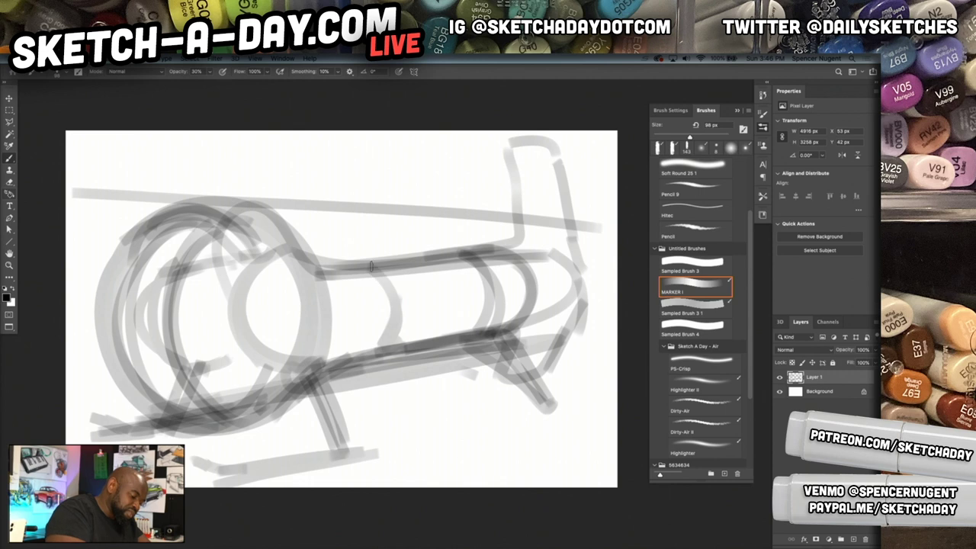
{"action": "left_click_drag", "start_coordinate": [411, 253], "coordinate": [436, 338]}
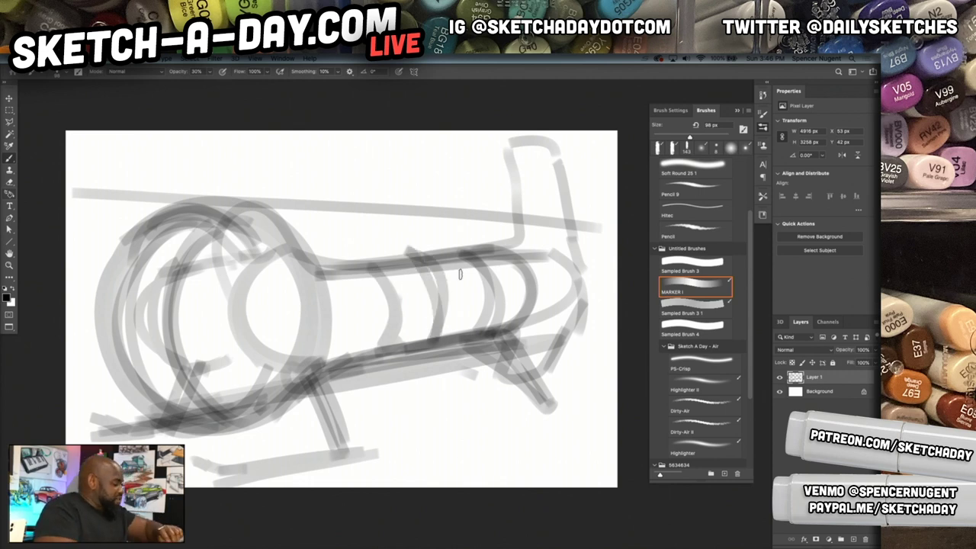
{"action": "left_click_drag", "start_coordinate": [395, 302], "coordinate": [438, 296]}
{"action": "left_click_drag", "start_coordinate": [396, 307], "coordinate": [438, 304]}
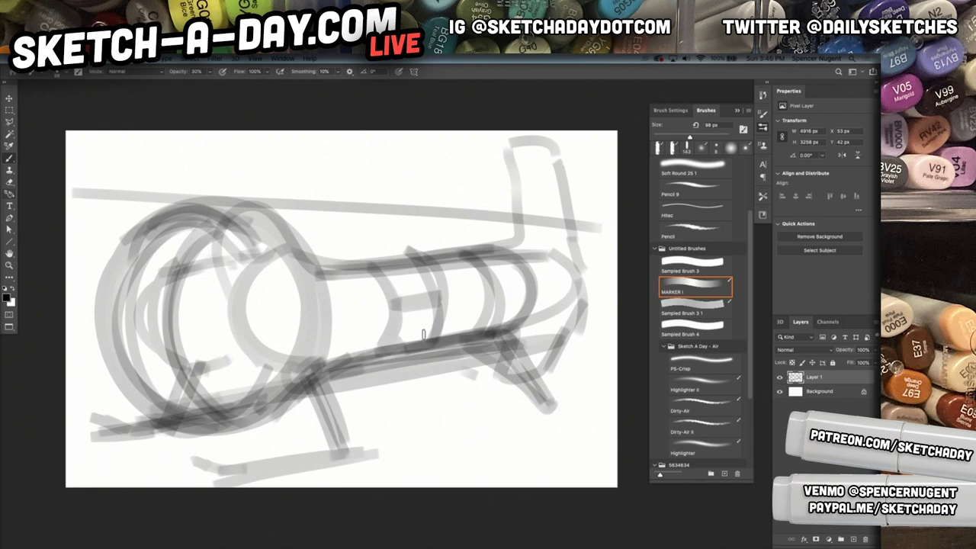
{"action": "mouse_move", "coordinate": [390, 339]}
{"action": "left_mouse_down"}
{"action": "mouse_move", "coordinate": [435, 408]}
{"action": "mouse_move", "coordinate": [422, 411]}
{"action": "left_mouse_up"}
{"action": "left_click_drag", "start_coordinate": [421, 411], "coordinate": [439, 410]}
{"action": "mouse_move", "coordinate": [428, 345]}
{"action": "left_mouse_down"}
{"action": "mouse_move", "coordinate": [464, 409]}
{"action": "mouse_move", "coordinate": [437, 417]}
{"action": "left_mouse_up"}
- Scale the whole sketch down to about 82% and reposition it to leave room around the craft
{"action": "key", "text": "super+t"}
{"action": "left_click_drag", "start_coordinate": [602, 485], "coordinate": [505, 421]}
{"action": "mouse_move", "coordinate": [454, 305]}
{"action": "left_mouse_down"}
{"action": "mouse_move", "coordinate": [497, 294]}
{"action": "mouse_move", "coordinate": [504, 309]}
{"action": "left_mouse_up"}
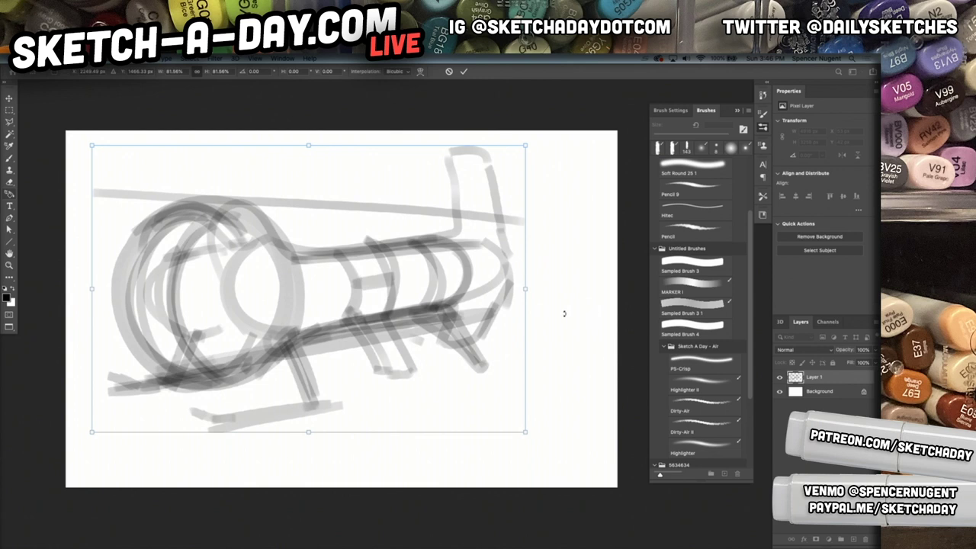
- Sketch a jagged ground edge with a rocky drop-off beneath and behind the craft
{"action": "mouse_move", "coordinate": [532, 299]}
{"action": "left_mouse_down"}
{"action": "mouse_move", "coordinate": [582, 307]}
{"action": "mouse_move", "coordinate": [569, 353]}
{"action": "mouse_move", "coordinate": [520, 374]}
{"action": "mouse_move", "coordinate": [487, 419]}
{"action": "mouse_move", "coordinate": [383, 421]}
{"action": "mouse_move", "coordinate": [203, 478]}
{"action": "mouse_move", "coordinate": [66, 462]}
{"action": "left_mouse_up"}
{"action": "mouse_move", "coordinate": [552, 404]}
{"action": "left_mouse_down"}
{"action": "mouse_move", "coordinate": [519, 479]}
{"action": "mouse_move", "coordinate": [551, 402]}
{"action": "left_mouse_up"}
{"action": "mouse_move", "coordinate": [613, 334]}
{"action": "left_mouse_down"}
{"action": "mouse_move", "coordinate": [518, 479]}
{"action": "mouse_move", "coordinate": [214, 487]}
{"action": "left_mouse_up"}
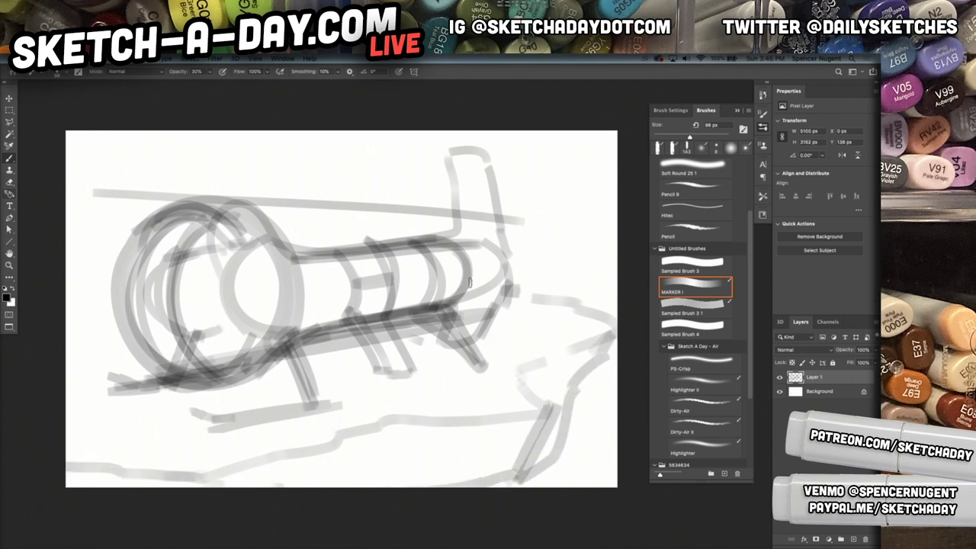
- Sketch angular background outlines behind the craft and add curved strokes to the cockpit rim and the front of the tail body
{"action": "left_click_drag", "start_coordinate": [212, 197], "coordinate": [275, 151]}
{"action": "mouse_move", "coordinate": [145, 148]}
{"action": "left_mouse_down"}
{"action": "mouse_move", "coordinate": [194, 176]}
{"action": "mouse_move", "coordinate": [137, 158]}
{"action": "mouse_move", "coordinate": [114, 190]}
{"action": "mouse_move", "coordinate": [144, 226]}
{"action": "left_mouse_up"}
{"action": "left_click_drag", "start_coordinate": [236, 194], "coordinate": [371, 242]}
{"action": "mouse_move", "coordinate": [371, 242]}
{"action": "left_mouse_down"}
{"action": "mouse_move", "coordinate": [404, 225]}
{"action": "mouse_move", "coordinate": [452, 222]}
{"action": "left_mouse_up"}
{"action": "mouse_move", "coordinate": [509, 243]}
{"action": "left_mouse_down"}
{"action": "mouse_move", "coordinate": [555, 267]}
{"action": "mouse_move", "coordinate": [614, 266]}
{"action": "mouse_move", "coordinate": [591, 299]}
{"action": "left_mouse_up"}
{"action": "mouse_move", "coordinate": [168, 210]}
{"action": "left_mouse_down"}
{"action": "mouse_move", "coordinate": [130, 366]}
{"action": "mouse_move", "coordinate": [296, 253]}
{"action": "mouse_move", "coordinate": [269, 317]}
{"action": "mouse_move", "coordinate": [218, 344]}
{"action": "left_mouse_up"}
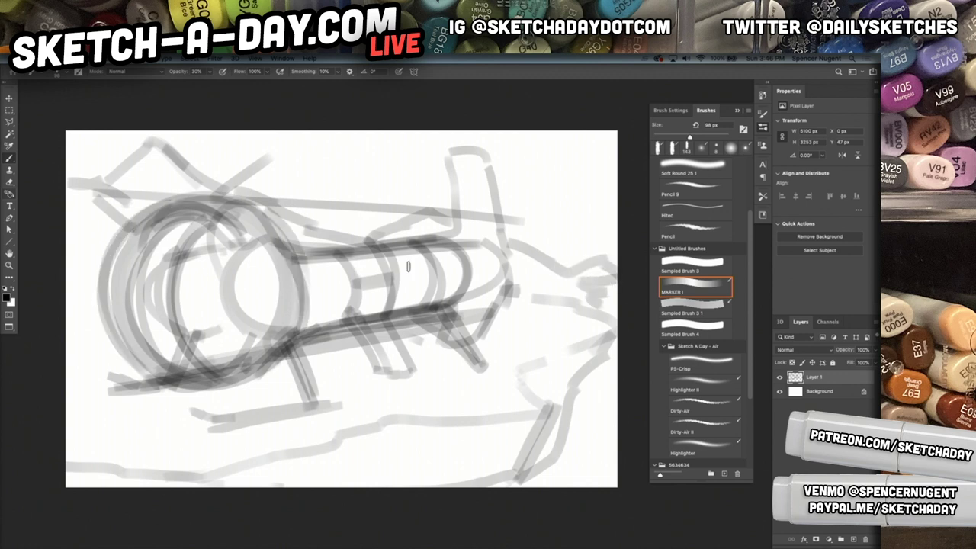
{"action": "mouse_move", "coordinate": [338, 257]}
{"action": "left_mouse_down"}
{"action": "mouse_move", "coordinate": [336, 318]}
{"action": "mouse_move", "coordinate": [321, 259]}
{"action": "mouse_move", "coordinate": [393, 243]}
{"action": "mouse_move", "coordinate": [451, 201]}
{"action": "left_mouse_up"}
- Reduce the brush size to 60 px and redraw the tail fin with a slanted rear edge and a darker, extended tail end
{"action": "key", "text": "bracketleft"}
{"action": "key", "text": "bracketleft"}
{"action": "mouse_move", "coordinate": [449, 154]}
{"action": "left_mouse_down"}
{"action": "mouse_move", "coordinate": [448, 238]}
{"action": "mouse_move", "coordinate": [445, 174]}
{"action": "left_mouse_up"}
{"action": "mouse_move", "coordinate": [451, 229]}
{"action": "left_mouse_down"}
{"action": "mouse_move", "coordinate": [491, 229]}
{"action": "mouse_move", "coordinate": [513, 267]}
{"action": "left_mouse_up"}
{"action": "mouse_move", "coordinate": [482, 227]}
{"action": "left_mouse_down"}
{"action": "mouse_move", "coordinate": [517, 288]}
{"action": "mouse_move", "coordinate": [480, 337]}
{"action": "mouse_move", "coordinate": [492, 229]}
{"action": "mouse_move", "coordinate": [451, 233]}
{"action": "left_mouse_up"}
{"action": "mouse_move", "coordinate": [451, 233]}
{"action": "left_mouse_down"}
{"action": "mouse_move", "coordinate": [510, 272]}
{"action": "mouse_move", "coordinate": [477, 306]}
{"action": "left_mouse_up"}
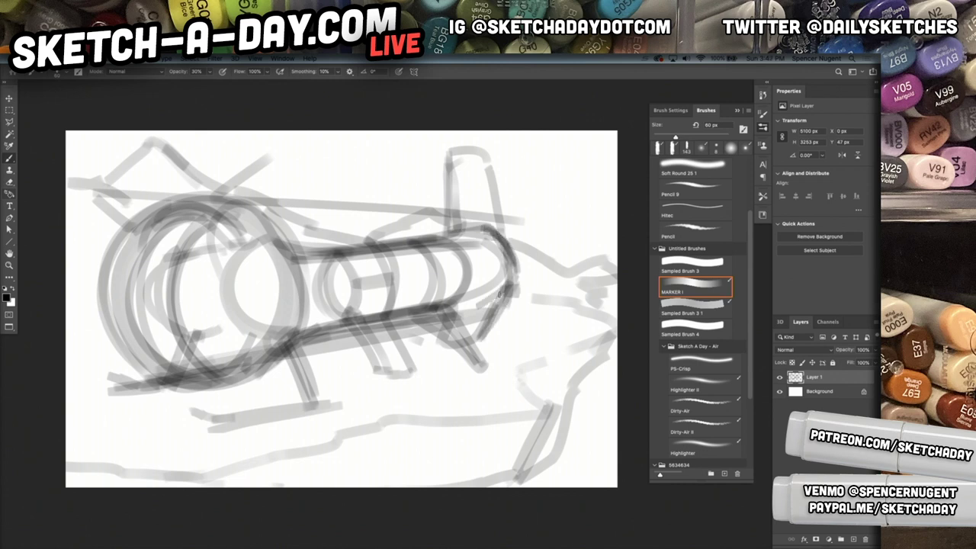
{"action": "mouse_move", "coordinate": [482, 154]}
{"action": "left_mouse_down"}
{"action": "mouse_move", "coordinate": [561, 233]}
{"action": "mouse_move", "coordinate": [556, 267]}
{"action": "mouse_move", "coordinate": [500, 339]}
{"action": "left_mouse_up"}
{"action": "mouse_move", "coordinate": [554, 271]}
{"action": "left_mouse_down"}
{"action": "mouse_move", "coordinate": [499, 334]}
{"action": "mouse_move", "coordinate": [450, 344]}
{"action": "mouse_move", "coordinate": [492, 343]}
{"action": "left_mouse_up"}
{"action": "left_click_drag", "start_coordinate": [437, 280], "coordinate": [554, 244]}
{"action": "mouse_move", "coordinate": [455, 221]}
{"action": "left_mouse_down"}
{"action": "mouse_move", "coordinate": [495, 217]}
{"action": "mouse_move", "coordinate": [512, 248]}
{"action": "left_mouse_up"}
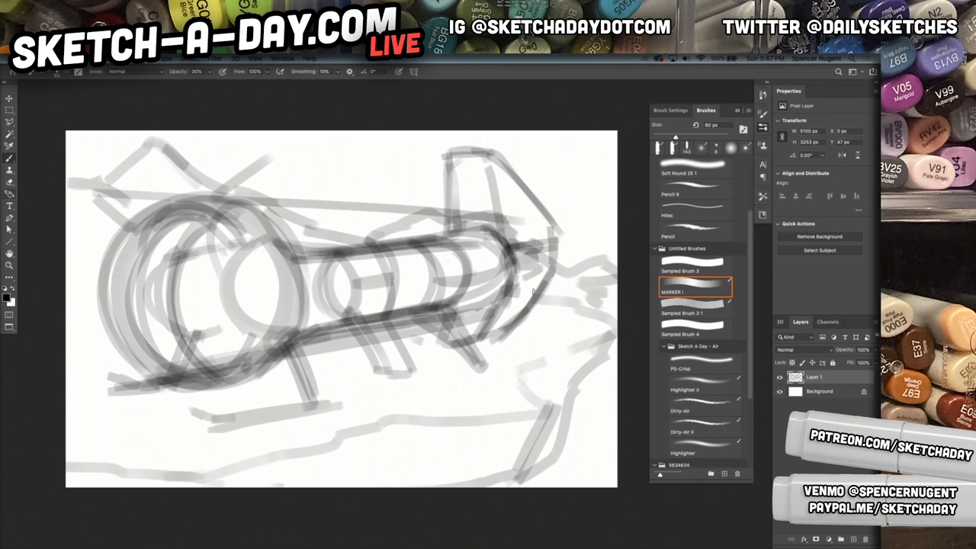
- Reinforce the cockpit frame, the front strut, and the landing skid with darker strokes
{"action": "left_click_drag", "start_coordinate": [219, 209], "coordinate": [192, 352]}
{"action": "mouse_move", "coordinate": [176, 259]}
{"action": "left_mouse_down"}
{"action": "mouse_move", "coordinate": [237, 397]}
{"action": "mouse_move", "coordinate": [309, 340]}
{"action": "mouse_move", "coordinate": [302, 399]}
{"action": "mouse_move", "coordinate": [203, 440]}
{"action": "mouse_move", "coordinate": [338, 413]}
{"action": "left_mouse_up"}
{"action": "left_click_drag", "start_coordinate": [338, 412], "coordinate": [210, 430]}
{"action": "left_click_drag", "start_coordinate": [141, 376], "coordinate": [268, 350]}
- Draw perspective lines sloping down across the foreground and the craft, plus a horizontal line behind the tail fin
{"action": "left_click_drag", "start_coordinate": [67, 260], "coordinate": [207, 444]}
{"action": "left_click_drag", "start_coordinate": [67, 322], "coordinate": [213, 441]}
{"action": "left_click_drag", "start_coordinate": [67, 355], "coordinate": [183, 433]}
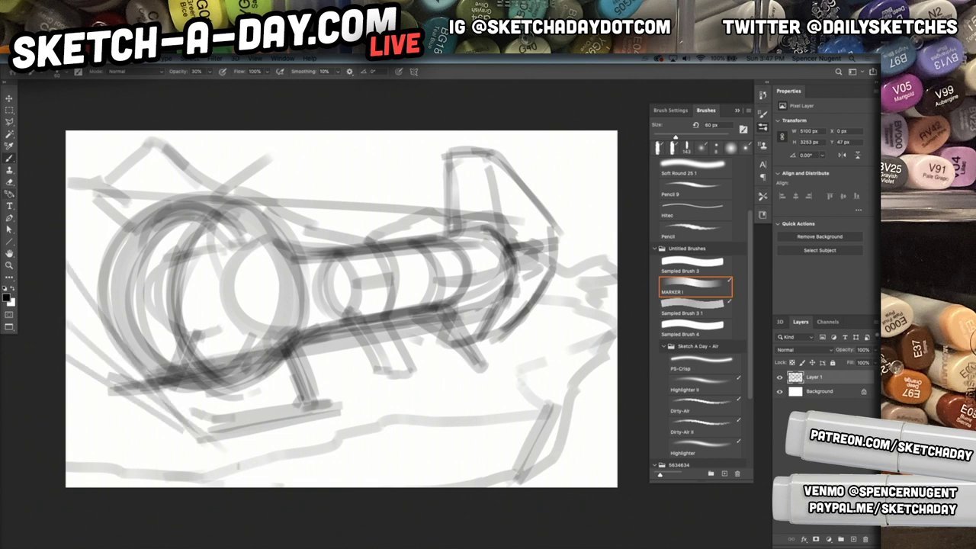
{"action": "left_click_drag", "start_coordinate": [116, 311], "coordinate": [401, 423]}
{"action": "left_click_drag", "start_coordinate": [87, 276], "coordinate": [392, 413]}
{"action": "left_click_drag", "start_coordinate": [172, 267], "coordinate": [428, 347]}
{"action": "left_click_drag", "start_coordinate": [498, 365], "coordinate": [569, 382]}
{"action": "left_click_drag", "start_coordinate": [166, 295], "coordinate": [566, 381]}
{"action": "left_click_drag", "start_coordinate": [200, 253], "coordinate": [616, 311]}
{"action": "left_click_drag", "start_coordinate": [235, 257], "coordinate": [544, 299]}
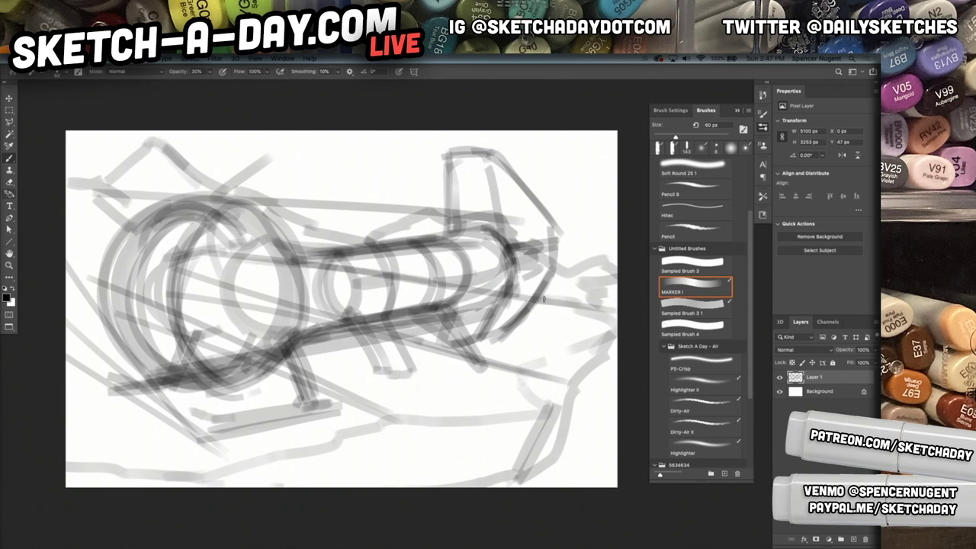
{"action": "left_click_drag", "start_coordinate": [428, 277], "coordinate": [618, 312]}
{"action": "left_click_drag", "start_coordinate": [224, 171], "coordinate": [618, 169]}
- Lower the rough sketch layer's opacity to 30% and add a new layer above it
{"action": "key", "text": "v"}
{"action": "key", "text": "3"}
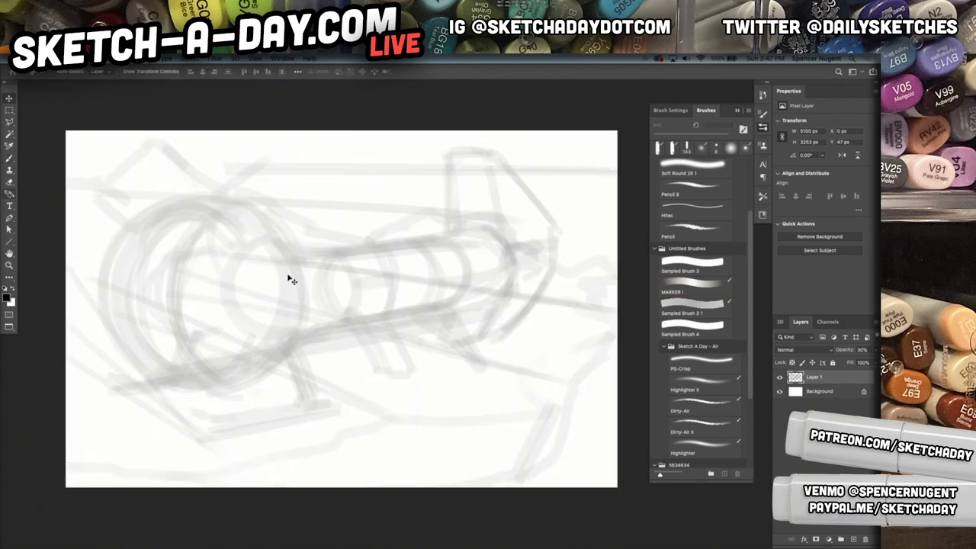
{"action": "key", "text": "ctrl+shift+n"}
{"action": "key", "text": "Return"}
- Choose the PS Spencil - Clean brush for the line drawing
{"action": "key", "text": "b"}
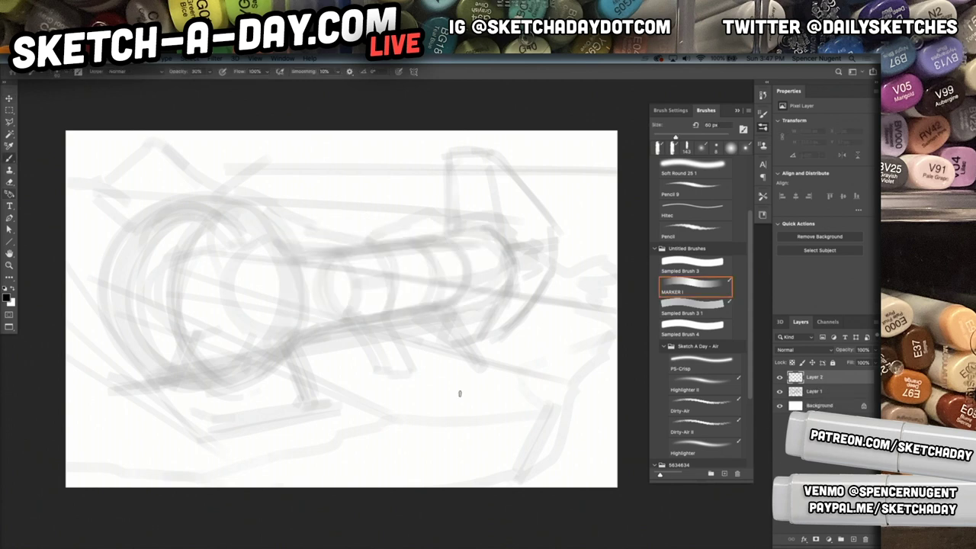
{"action": "right_click", "coordinate": [430, 397]}
{"action": "left_click_drag", "start_coordinate": [521, 463], "coordinate": [522, 526]}
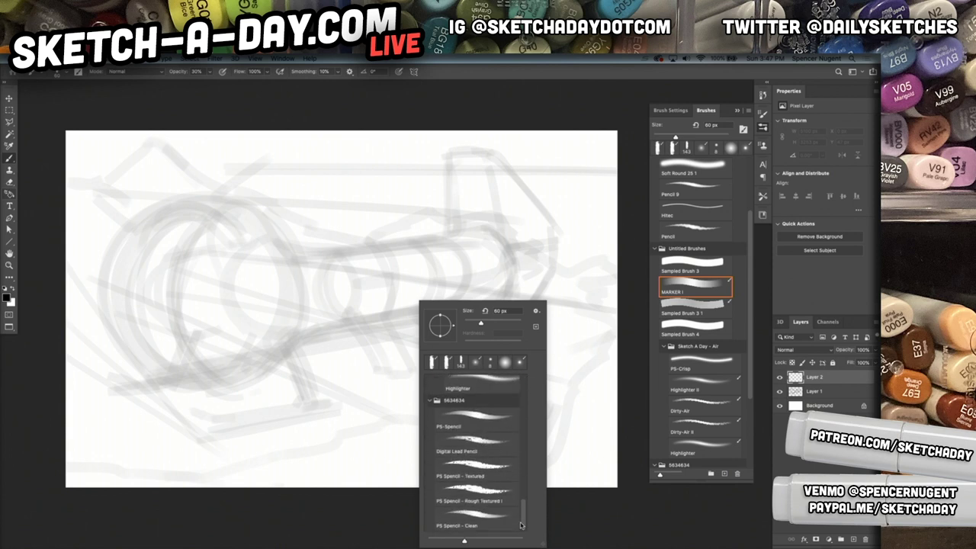
{"action": "double_click", "coordinate": [490, 519]}
{"action": "key", "text": "super+z"}
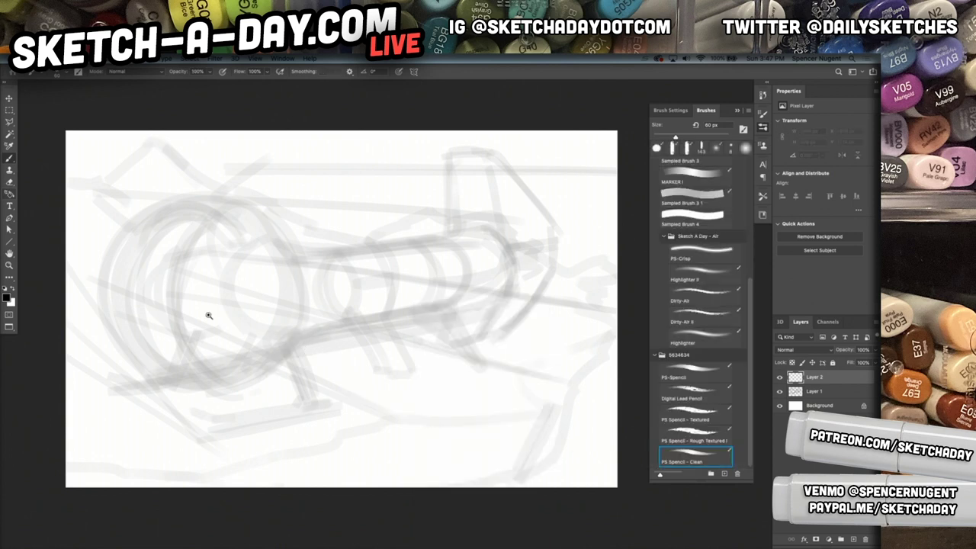
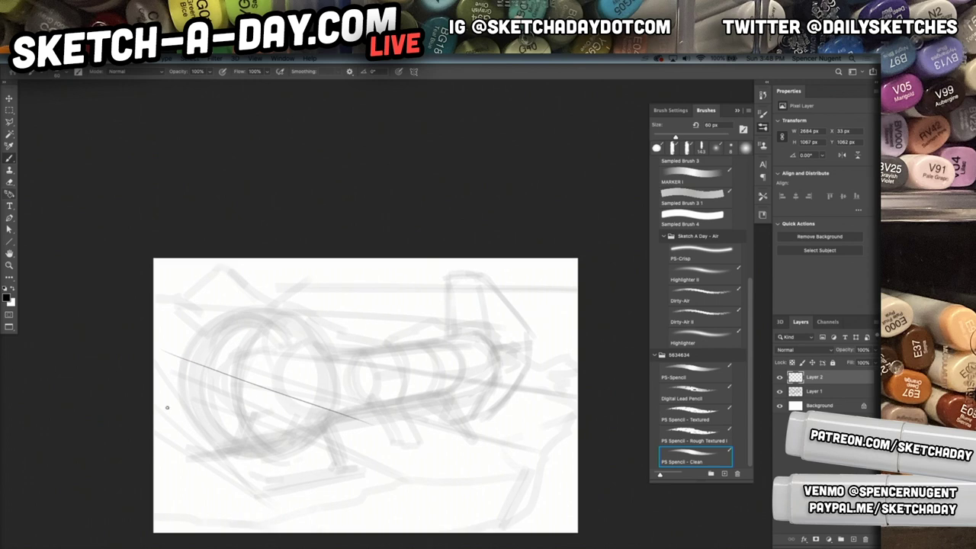
- Draw the body's long center axis across the cockpit guide line and outline the large cockpit circle around their crossing
{"action": "key", "text": "super+z"}
{"action": "left_click_drag", "start_coordinate": [169, 405], "coordinate": [522, 356]}
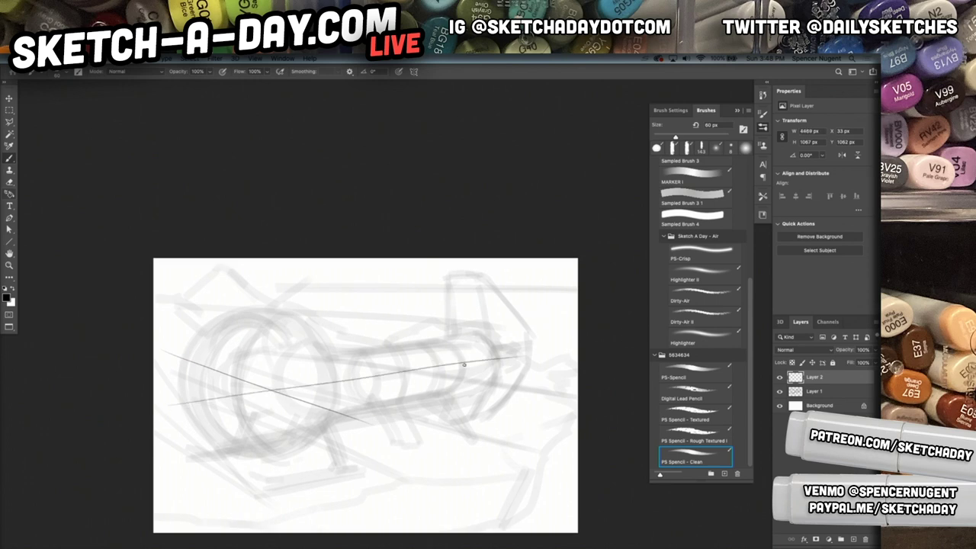
{"action": "mouse_move", "coordinate": [245, 304]}
{"action": "left_mouse_down"}
{"action": "mouse_move", "coordinate": [187, 420]}
{"action": "mouse_move", "coordinate": [177, 402]}
{"action": "left_mouse_up"}
- Draw the ellipse at the rear side of the cockpit sphere and the curved contours across its upper surface
{"action": "key", "text": "super+space"}
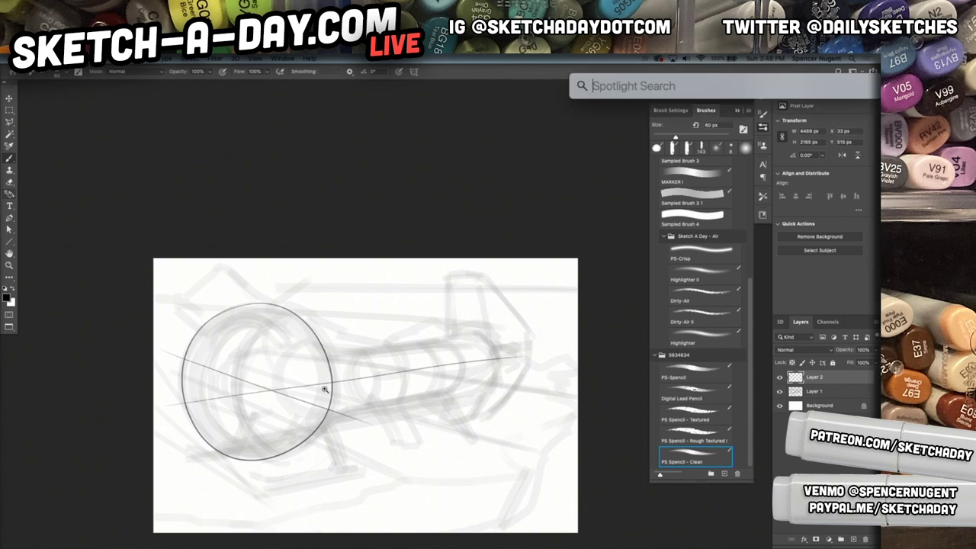
{"action": "left_click", "coordinate": [346, 387], "text": "super"}
{"action": "left_click_drag", "start_coordinate": [278, 341], "coordinate": [274, 462]}
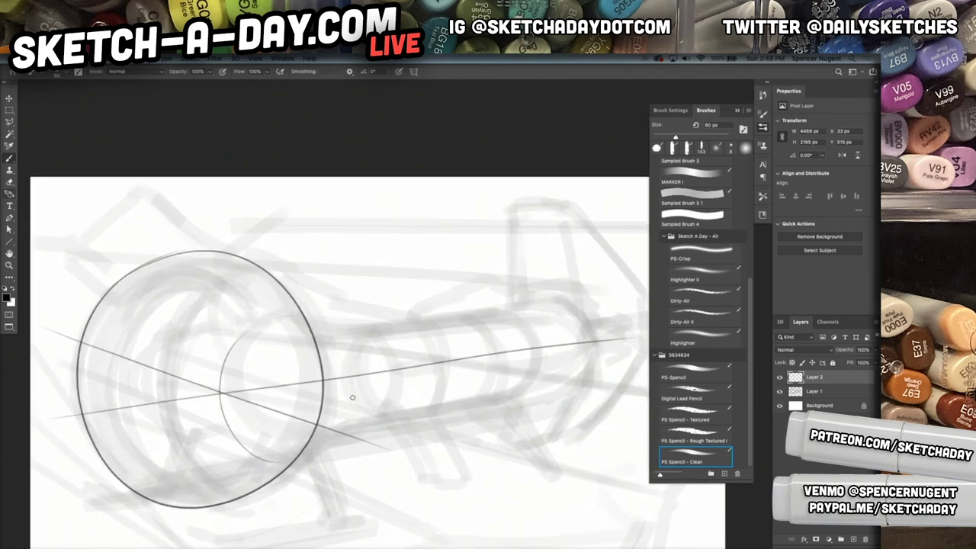
{"action": "left_click_drag", "start_coordinate": [233, 336], "coordinate": [217, 439]}
{"action": "mouse_move", "coordinate": [134, 271]}
{"action": "left_mouse_down"}
{"action": "mouse_move", "coordinate": [247, 274]}
{"action": "mouse_move", "coordinate": [271, 304]}
{"action": "mouse_move", "coordinate": [268, 319]}
{"action": "left_mouse_up"}
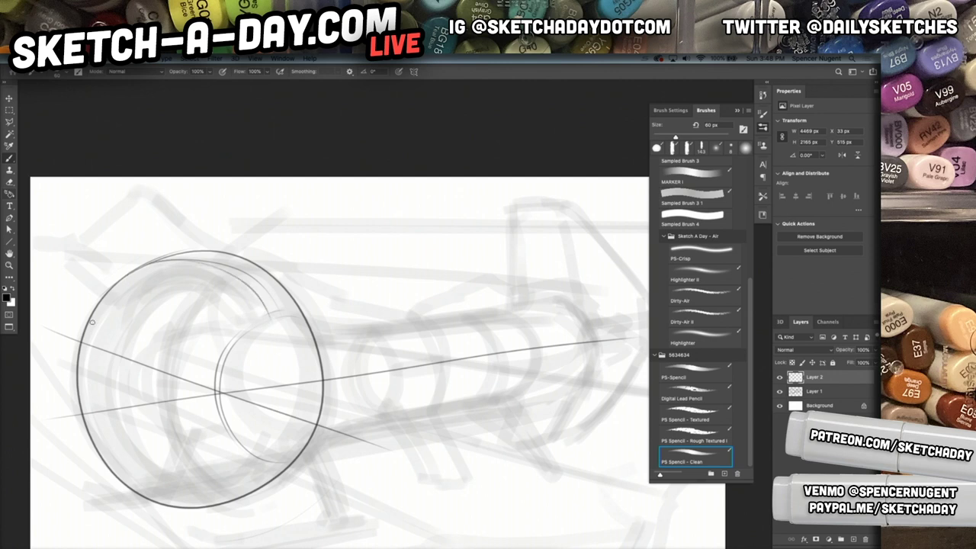
{"action": "left_click_drag", "start_coordinate": [126, 305], "coordinate": [232, 337]}
{"action": "left_click_drag", "start_coordinate": [101, 315], "coordinate": [230, 336]}
{"action": "left_click_drag", "start_coordinate": [85, 444], "coordinate": [250, 436]}
{"action": "left_click_drag", "start_coordinate": [205, 473], "coordinate": [115, 404]}
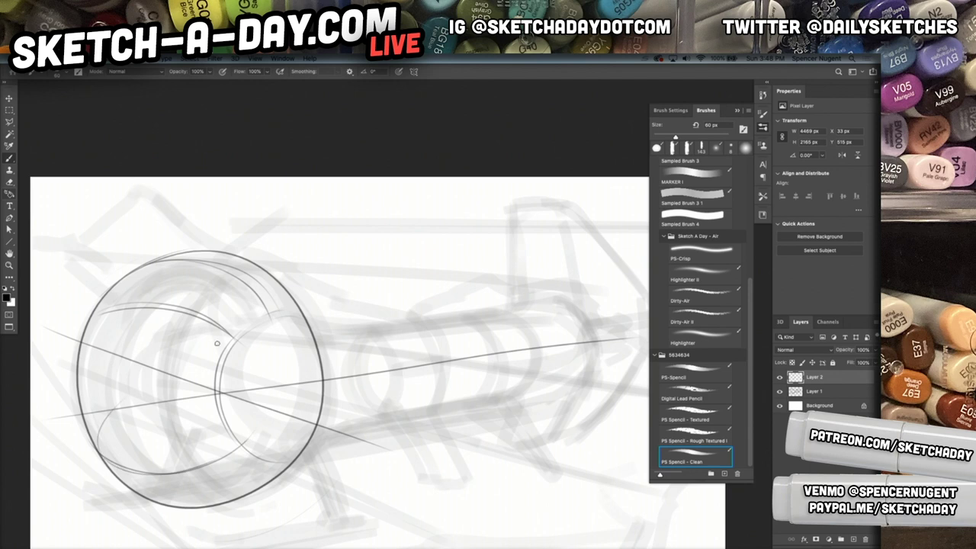
{"action": "key", "text": "super+z"}
{"action": "key", "text": "super+z"}
- Draw the lower cockpit contour and the crossing curves that shape the window openings on the sphere
{"action": "mouse_move", "coordinate": [149, 371]}
{"action": "left_mouse_down"}
{"action": "mouse_move", "coordinate": [93, 454]}
{"action": "mouse_move", "coordinate": [166, 366]}
{"action": "left_mouse_up"}
{"action": "left_click_drag", "start_coordinate": [158, 480], "coordinate": [313, 378]}
{"action": "left_click_drag", "start_coordinate": [96, 413], "coordinate": [242, 446]}
{"action": "mouse_move", "coordinate": [141, 371]}
{"action": "left_mouse_down"}
{"action": "mouse_move", "coordinate": [89, 432]}
{"action": "mouse_move", "coordinate": [256, 452]}
{"action": "left_mouse_up"}
{"action": "left_click_drag", "start_coordinate": [204, 286], "coordinate": [290, 367]}
{"action": "left_click_drag", "start_coordinate": [125, 364], "coordinate": [278, 417]}
{"action": "left_click_drag", "start_coordinate": [102, 326], "coordinate": [257, 438]}
{"action": "left_click_drag", "start_coordinate": [225, 336], "coordinate": [157, 411]}
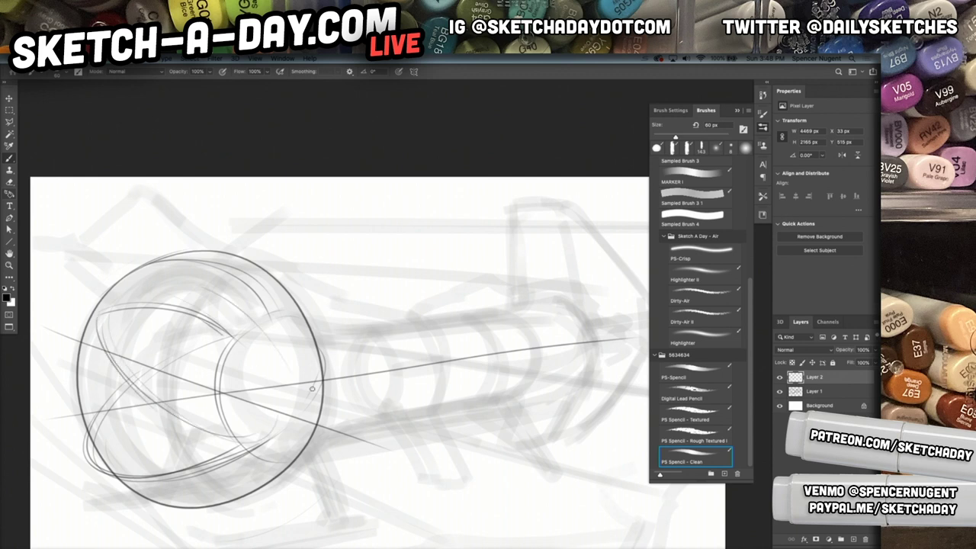
{"action": "left_click_drag", "start_coordinate": [98, 308], "coordinate": [194, 313]}
- Draw the neck from the cockpit to the tail body with an inner ellipse, flared upper and lower edges, and a rear cross-section curve
{"action": "left_click_drag", "start_coordinate": [278, 343], "coordinate": [281, 429]}
{"action": "left_click_drag", "start_coordinate": [257, 365], "coordinate": [281, 428]}
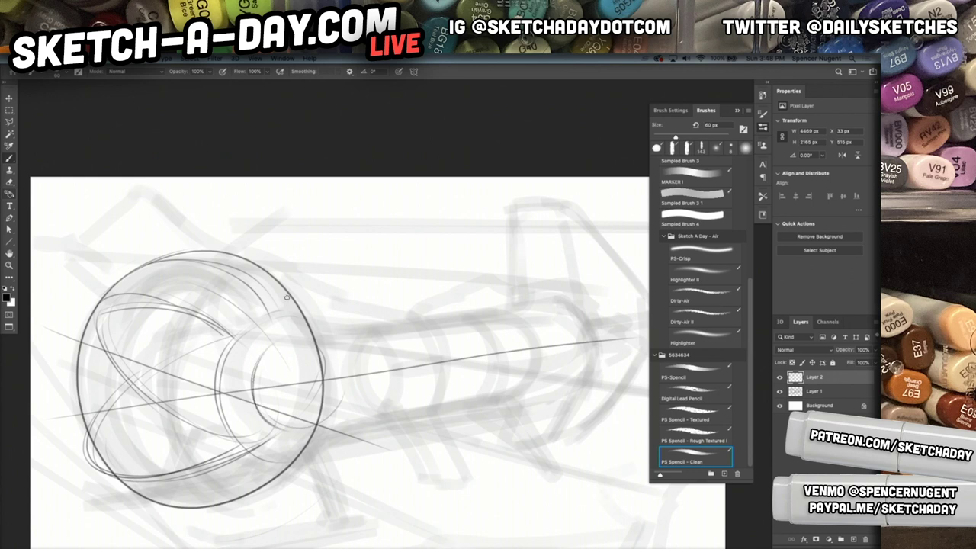
{"action": "left_click_drag", "start_coordinate": [296, 302], "coordinate": [352, 334]}
{"action": "key", "text": "super+z"}
{"action": "left_click_drag", "start_coordinate": [294, 302], "coordinate": [366, 335]}
{"action": "left_click_drag", "start_coordinate": [307, 319], "coordinate": [366, 336]}
{"action": "left_click_drag", "start_coordinate": [299, 456], "coordinate": [385, 415]}
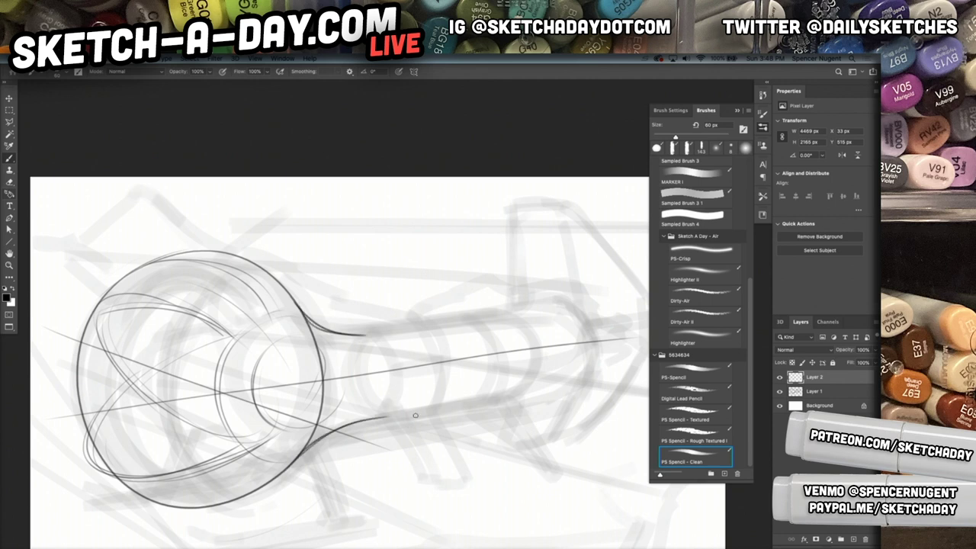
{"action": "left_click_drag", "start_coordinate": [364, 340], "coordinate": [371, 421]}
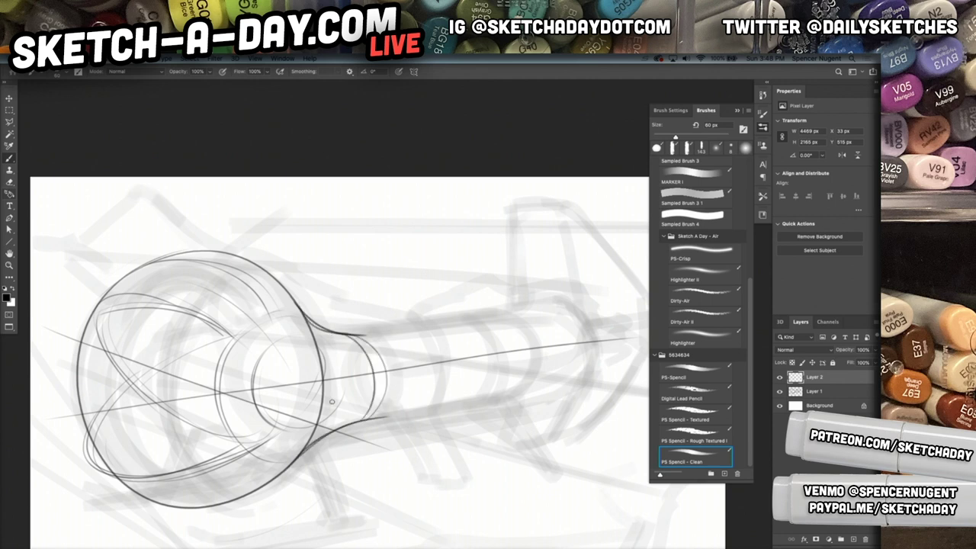
- Draw the cross-section curves where the neck ends and the upper shoulder leading into the tail body
{"action": "mouse_move", "coordinate": [344, 334]}
{"action": "left_mouse_down"}
{"action": "mouse_move", "coordinate": [368, 421]}
{"action": "mouse_move", "coordinate": [355, 421]}
{"action": "left_mouse_up"}
{"action": "left_click_drag", "start_coordinate": [490, 397], "coordinate": [355, 435]}
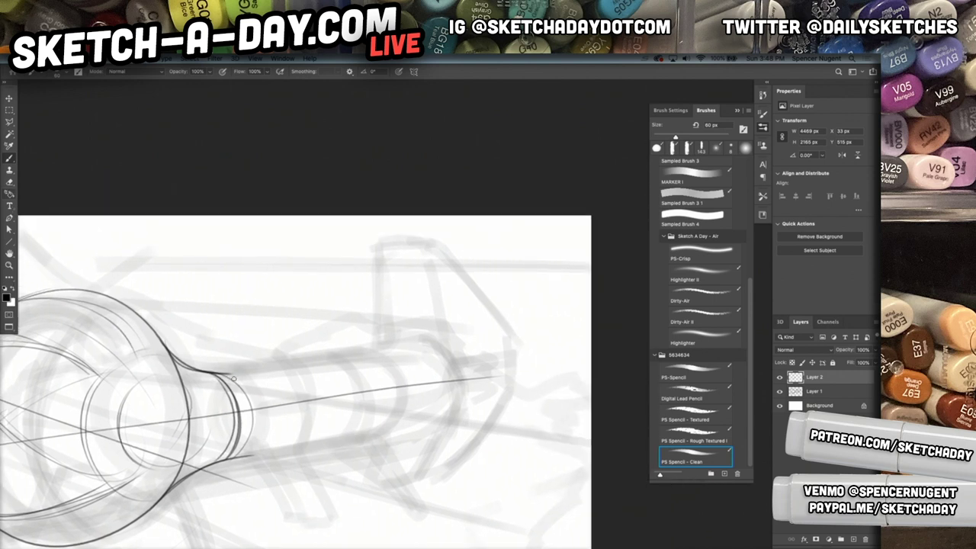
{"action": "left_click_drag", "start_coordinate": [233, 378], "coordinate": [256, 461]}
{"action": "mouse_move", "coordinate": [218, 374]}
{"action": "left_mouse_down"}
{"action": "mouse_move", "coordinate": [267, 360]}
{"action": "mouse_move", "coordinate": [258, 360]}
{"action": "left_mouse_up"}
- Draw the tail body's long lower and upper edges and close its rear with a rounded end cap
{"action": "mouse_move", "coordinate": [229, 461]}
{"action": "left_mouse_down"}
{"action": "mouse_move", "coordinate": [271, 466]}
{"action": "mouse_move", "coordinate": [426, 432]}
{"action": "left_mouse_up"}
{"action": "left_click_drag", "start_coordinate": [269, 467], "coordinate": [438, 435]}
{"action": "left_click_drag", "start_coordinate": [233, 365], "coordinate": [466, 335]}
{"action": "mouse_move", "coordinate": [396, 348]}
{"action": "left_mouse_down"}
{"action": "mouse_move", "coordinate": [438, 347]}
{"action": "mouse_move", "coordinate": [471, 399]}
{"action": "mouse_move", "coordinate": [436, 437]}
{"action": "left_mouse_up"}
{"action": "key", "text": "super+z"}
{"action": "mouse_move", "coordinate": [384, 349]}
{"action": "left_mouse_down"}
{"action": "mouse_move", "coordinate": [461, 418]}
{"action": "mouse_move", "coordinate": [433, 436]}
{"action": "left_mouse_up"}
{"action": "left_click_drag", "start_coordinate": [441, 345], "coordinate": [433, 435]}
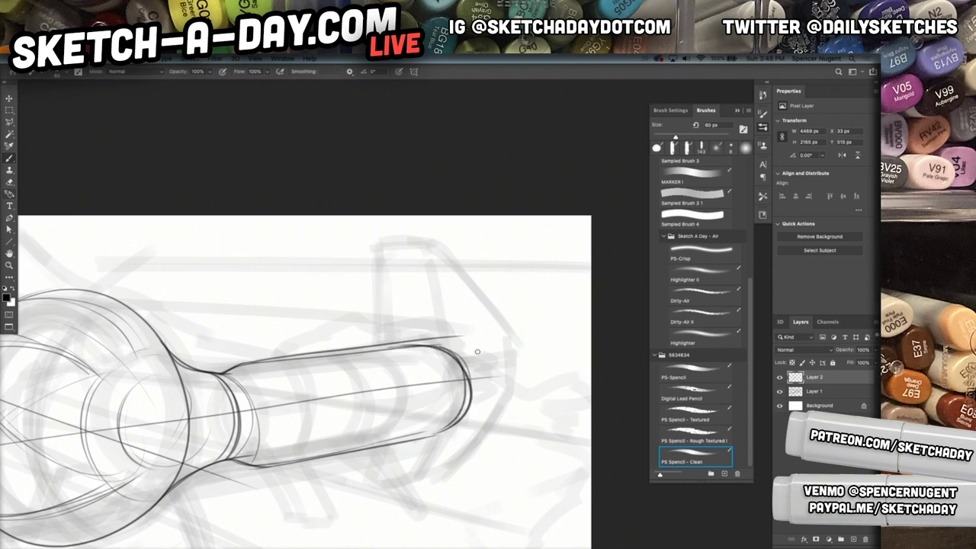
- Add a small mark inside the tail body's rear end and draw cross-section curves around its front part
{"action": "mouse_move", "coordinate": [463, 378]}
{"action": "left_mouse_down"}
{"action": "mouse_move", "coordinate": [444, 380]}
{"action": "mouse_move", "coordinate": [456, 389]}
{"action": "left_mouse_up"}
{"action": "left_click_drag", "start_coordinate": [281, 389], "coordinate": [277, 449]}
{"action": "mouse_move", "coordinate": [239, 371]}
{"action": "left_mouse_down"}
{"action": "mouse_move", "coordinate": [258, 407]}
{"action": "mouse_move", "coordinate": [248, 441]}
{"action": "left_mouse_up"}
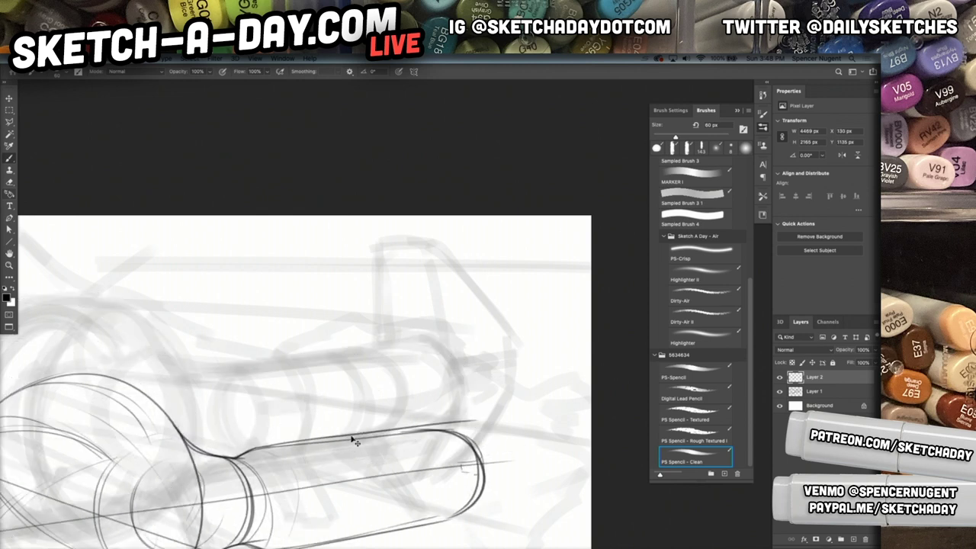
{"action": "key", "text": "super+z"}
{"action": "key", "text": "super+z"}
{"action": "mouse_move", "coordinate": [274, 391]}
{"action": "left_mouse_down"}
{"action": "mouse_move", "coordinate": [255, 453]}
{"action": "mouse_move", "coordinate": [247, 373]}
{"action": "mouse_move", "coordinate": [267, 452]}
{"action": "left_mouse_up"}
{"action": "left_click_drag", "start_coordinate": [296, 360], "coordinate": [310, 464]}
{"action": "key", "text": "super+z"}
{"action": "mouse_move", "coordinate": [300, 366]}
{"action": "left_mouse_down"}
{"action": "mouse_move", "coordinate": [294, 468]}
{"action": "mouse_move", "coordinate": [316, 422]}
{"action": "left_mouse_up"}
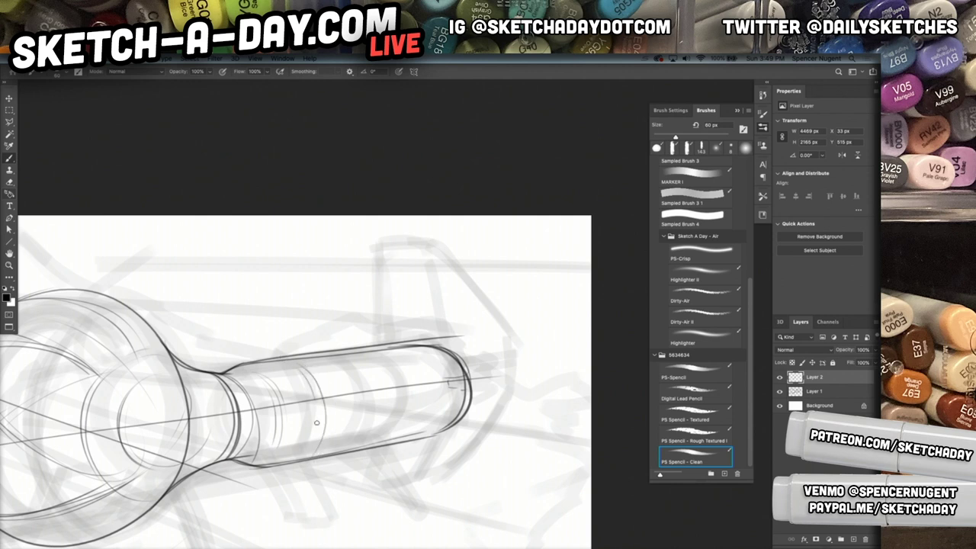
- Draw further curved cross-section lines around the middle of the tail body
{"action": "left_click_drag", "start_coordinate": [347, 365], "coordinate": [358, 426]}
{"action": "left_click_drag", "start_coordinate": [357, 372], "coordinate": [365, 450]}
{"action": "left_click_drag", "start_coordinate": [329, 357], "coordinate": [363, 431]}
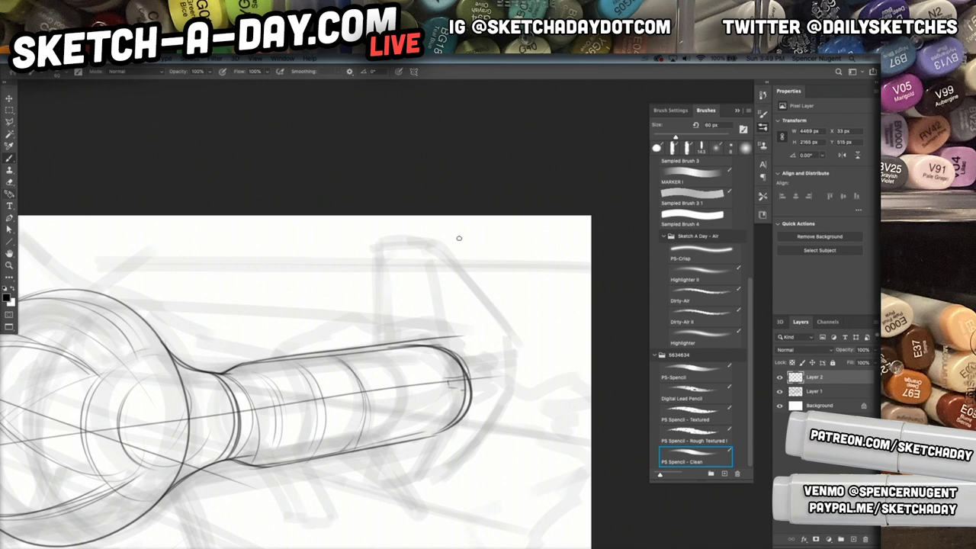
- Draw the tail fin's base, upright front edge and top edge, undoing the trial strokes for its slanted rear edge
{"action": "left_click_drag", "start_coordinate": [402, 333], "coordinate": [452, 329]}
{"action": "left_click_drag", "start_coordinate": [380, 238], "coordinate": [379, 343]}
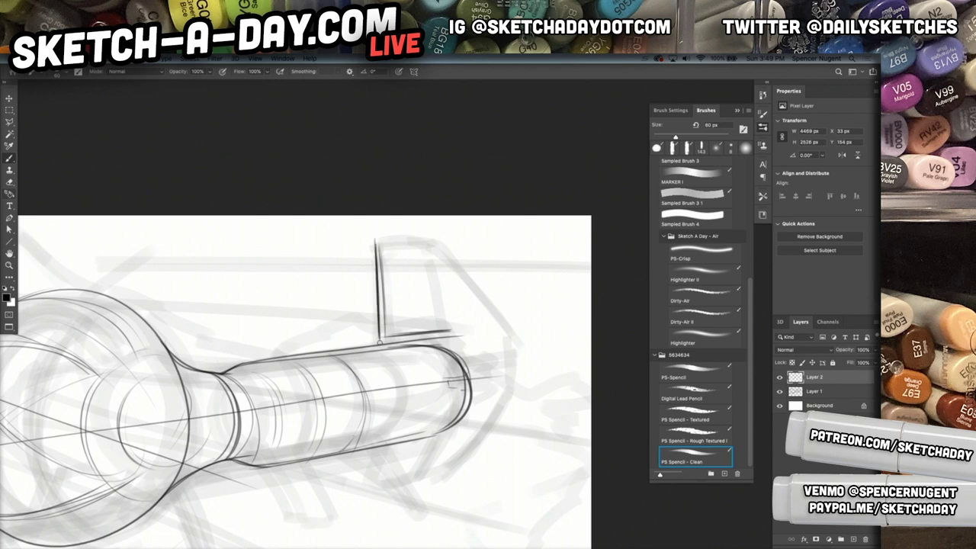
{"action": "mouse_move", "coordinate": [377, 243]}
{"action": "left_mouse_down"}
{"action": "mouse_move", "coordinate": [436, 239]}
{"action": "mouse_move", "coordinate": [523, 342]}
{"action": "left_mouse_up"}
{"action": "left_click_drag", "start_coordinate": [413, 230], "coordinate": [520, 342]}
{"action": "key", "text": "super+z"}
{"action": "key", "text": "super+z"}
{"action": "key", "text": "super+z"}
- Draw the near front landing strut as parallel curves sweeping down from below the neck
{"action": "key", "text": "super+space"}
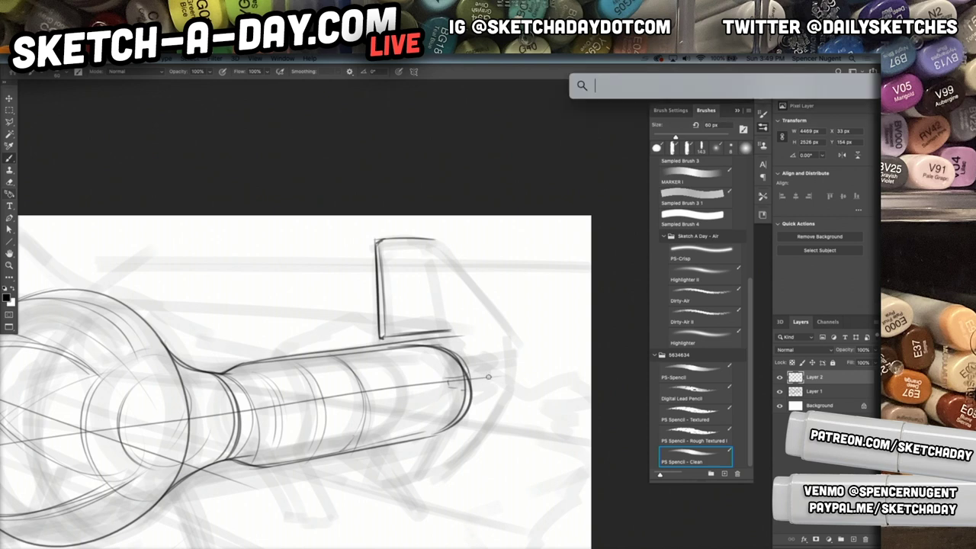
{"action": "key", "text": "Escape"}
{"action": "scroll", "coordinate": [489, 378], "scroll_direction": "down", "scroll_amount": 2}
{"action": "left_click_drag", "start_coordinate": [481, 386], "coordinate": [472, 393]}
{"action": "left_click_drag", "start_coordinate": [472, 395], "coordinate": [497, 370]}
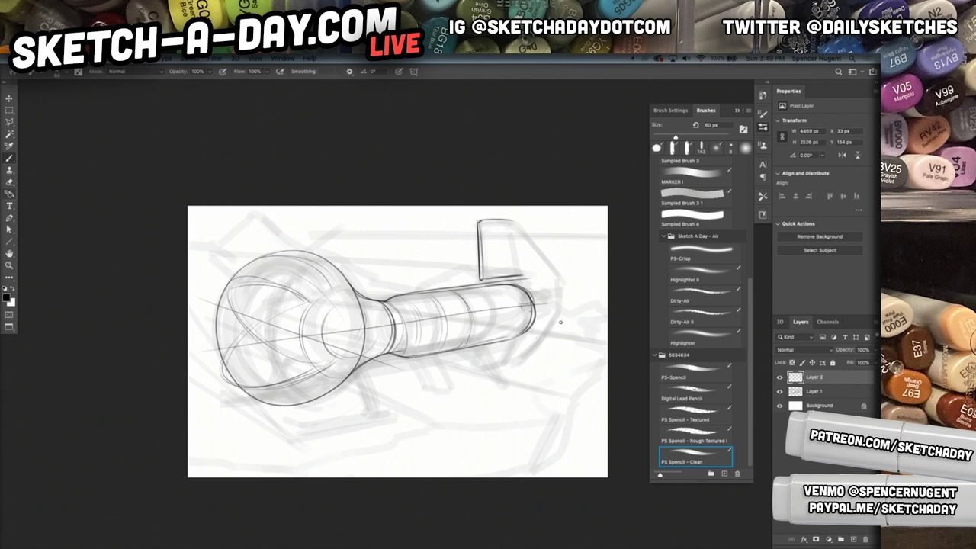
{"action": "key", "text": "super+space"}
{"action": "key", "text": "super+space"}
{"action": "mouse_move", "coordinate": [362, 387]}
{"action": "left_mouse_down"}
{"action": "mouse_move", "coordinate": [395, 378]}
{"action": "mouse_move", "coordinate": [379, 379]}
{"action": "mouse_move", "coordinate": [378, 369]}
{"action": "left_mouse_up"}
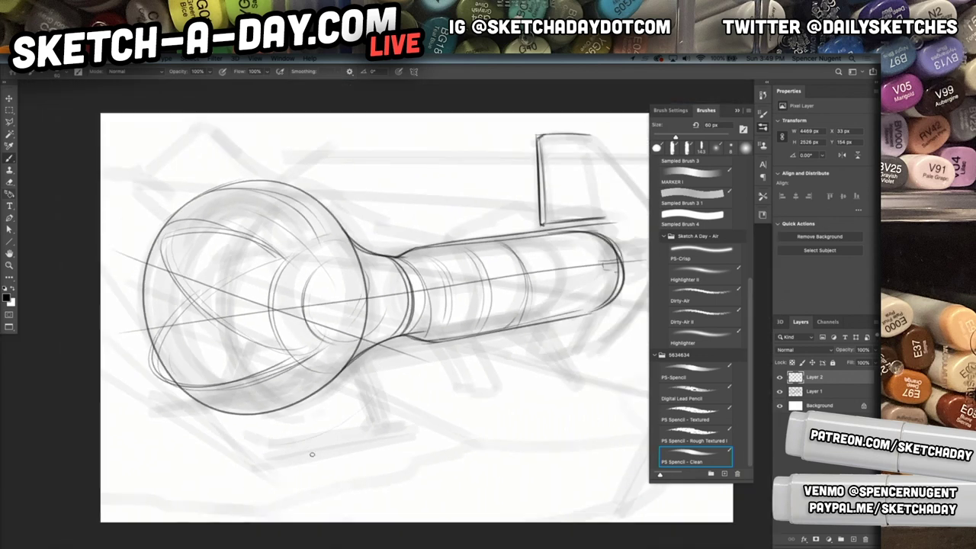
{"action": "mouse_move", "coordinate": [381, 356]}
{"action": "left_mouse_down"}
{"action": "mouse_move", "coordinate": [327, 441]}
{"action": "mouse_move", "coordinate": [328, 432]}
{"action": "mouse_move", "coordinate": [327, 450]}
{"action": "left_mouse_up"}
{"action": "left_click_drag", "start_coordinate": [387, 358], "coordinate": [329, 474]}
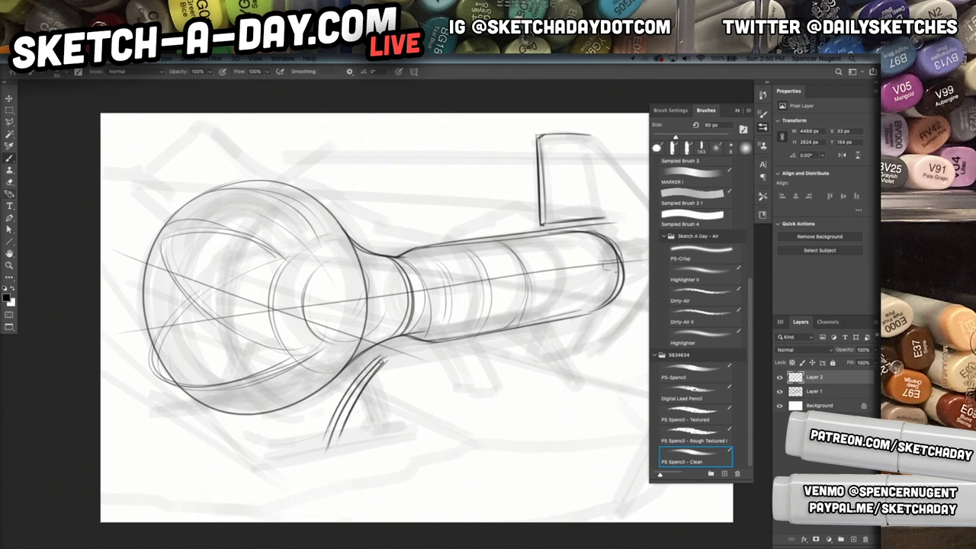
{"action": "left_click_drag", "start_coordinate": [379, 367], "coordinate": [409, 350]}
{"action": "mouse_move", "coordinate": [409, 349]}
{"action": "left_mouse_down"}
{"action": "mouse_move", "coordinate": [400, 338]}
{"action": "mouse_move", "coordinate": [355, 382]}
{"action": "left_mouse_up"}
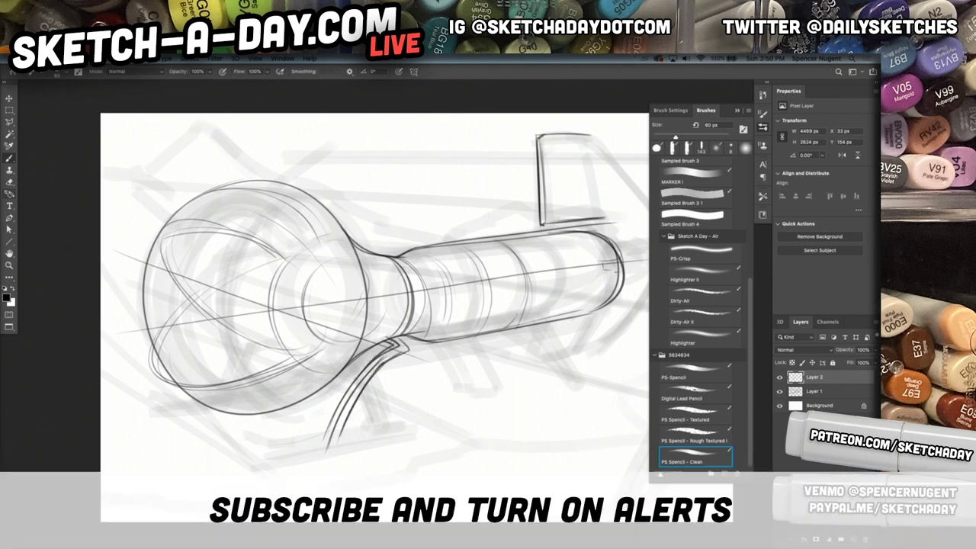
{"action": "mouse_move", "coordinate": [387, 332]}
{"action": "left_mouse_down"}
{"action": "mouse_move", "coordinate": [410, 347]}
{"action": "mouse_move", "coordinate": [401, 351]}
{"action": "left_mouse_up"}
{"action": "mouse_move", "coordinate": [412, 348]}
{"action": "left_mouse_down"}
{"action": "mouse_move", "coordinate": [381, 368]}
{"action": "mouse_move", "coordinate": [341, 423]}
{"action": "left_mouse_up"}
{"action": "key", "text": "super+z"}
{"action": "key", "text": "super+z"}
{"action": "key", "text": "super+z"}
{"action": "key", "text": "super+z"}
{"action": "key", "text": "super+z"}
{"action": "key", "text": "super+z"}
{"action": "key", "text": "super+z"}
{"action": "key", "text": "super+z"}
{"action": "key", "text": "super+z"}
- Extend the front strut up to the neck's underside and add cross-section curves around the neck beside the joint
{"action": "mouse_move", "coordinate": [362, 390]}
{"action": "left_mouse_down"}
{"action": "mouse_move", "coordinate": [414, 344]}
{"action": "mouse_move", "coordinate": [368, 383]}
{"action": "left_mouse_up"}
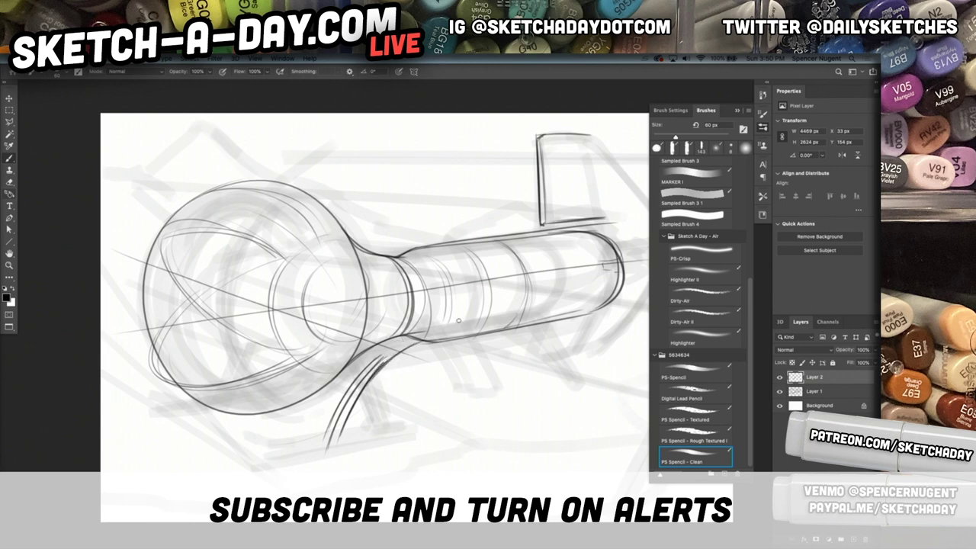
{"action": "left_click_drag", "start_coordinate": [332, 425], "coordinate": [423, 335]}
{"action": "mouse_move", "coordinate": [352, 383]}
{"action": "left_mouse_down"}
{"action": "mouse_move", "coordinate": [414, 337]}
{"action": "mouse_move", "coordinate": [396, 344]}
{"action": "mouse_move", "coordinate": [404, 339]}
{"action": "left_mouse_up"}
{"action": "left_click_drag", "start_coordinate": [380, 259], "coordinate": [366, 356]}
{"action": "mouse_move", "coordinate": [374, 256]}
{"action": "left_mouse_down"}
{"action": "mouse_move", "coordinate": [371, 354]}
{"action": "mouse_move", "coordinate": [401, 319]}
{"action": "left_mouse_up"}
{"action": "left_click_drag", "start_coordinate": [389, 264], "coordinate": [400, 334]}
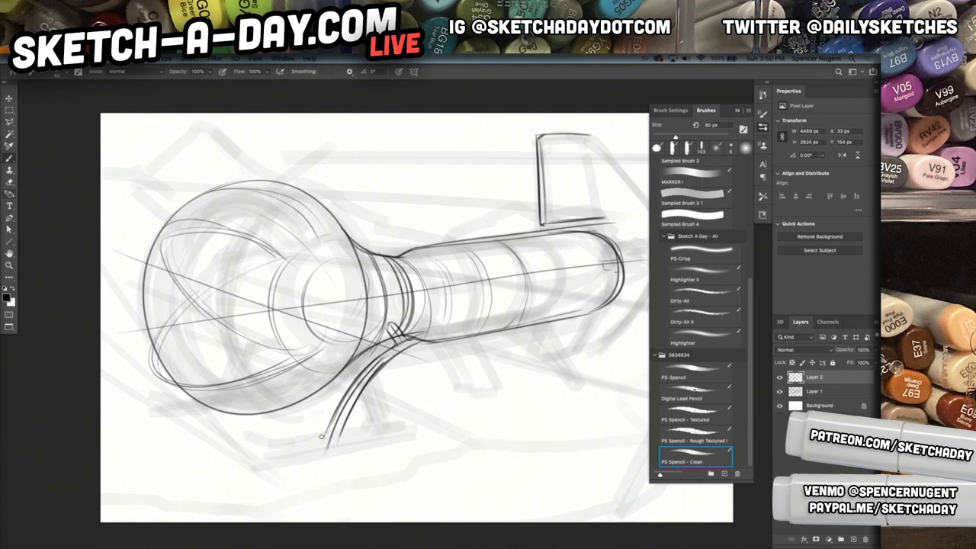
- Draw the long flat skid under the front strut and the tip of the far skid beneath the cockpit
{"action": "mouse_move", "coordinate": [258, 461]}
{"action": "left_mouse_down"}
{"action": "mouse_move", "coordinate": [418, 433]}
{"action": "mouse_move", "coordinate": [405, 424]}
{"action": "mouse_move", "coordinate": [292, 445]}
{"action": "mouse_move", "coordinate": [395, 425]}
{"action": "mouse_move", "coordinate": [414, 435]}
{"action": "left_mouse_up"}
{"action": "mouse_move", "coordinate": [254, 453]}
{"action": "left_mouse_down"}
{"action": "mouse_move", "coordinate": [268, 467]}
{"action": "mouse_move", "coordinate": [305, 455]}
{"action": "left_mouse_up"}
{"action": "mouse_move", "coordinate": [151, 399]}
{"action": "left_mouse_down"}
{"action": "mouse_move", "coordinate": [189, 404]}
{"action": "mouse_move", "coordinate": [172, 409]}
{"action": "mouse_move", "coordinate": [151, 395]}
{"action": "mouse_move", "coordinate": [186, 399]}
{"action": "left_mouse_up"}
{"action": "left_click_drag", "start_coordinate": [186, 398], "coordinate": [153, 396]}
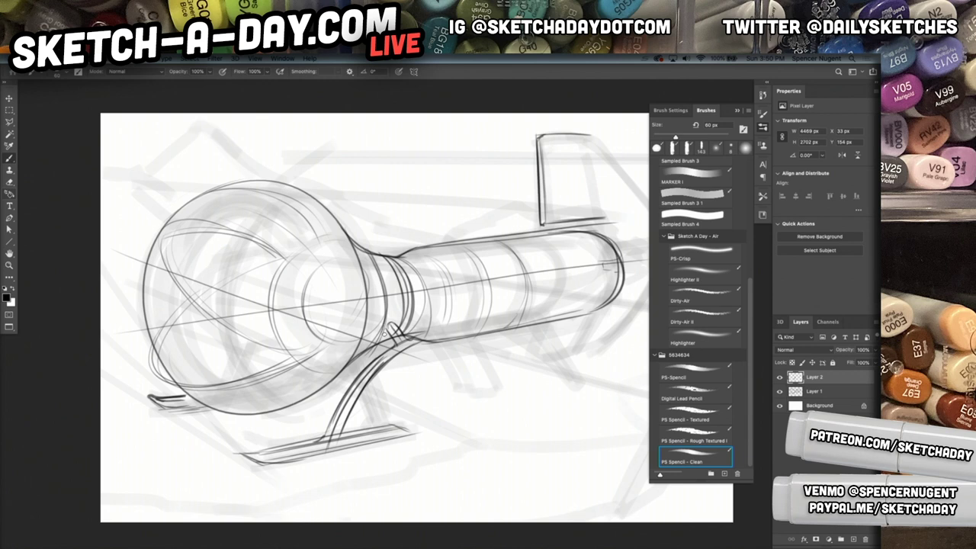
- Outline a small bracket over the strut joint and reinforce the tail body's lower and upper edges
{"action": "left_click_drag", "start_coordinate": [394, 306], "coordinate": [386, 331]}
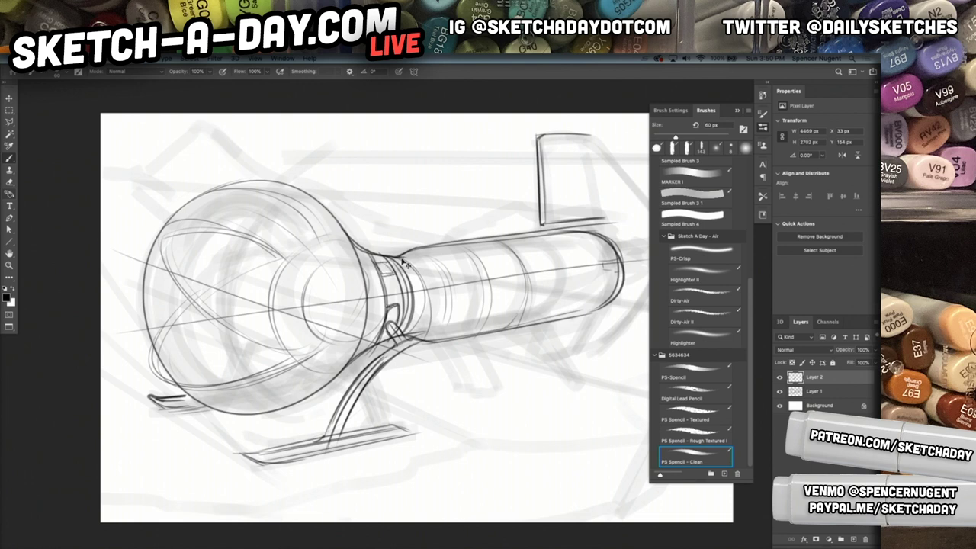
{"action": "left_click_drag", "start_coordinate": [500, 379], "coordinate": [418, 376]}
{"action": "left_click_drag", "start_coordinate": [333, 330], "coordinate": [495, 298]}
{"action": "mouse_move", "coordinate": [328, 261]}
{"action": "left_mouse_down"}
{"action": "mouse_move", "coordinate": [316, 254]}
{"action": "mouse_move", "coordinate": [488, 236]}
{"action": "left_mouse_up"}
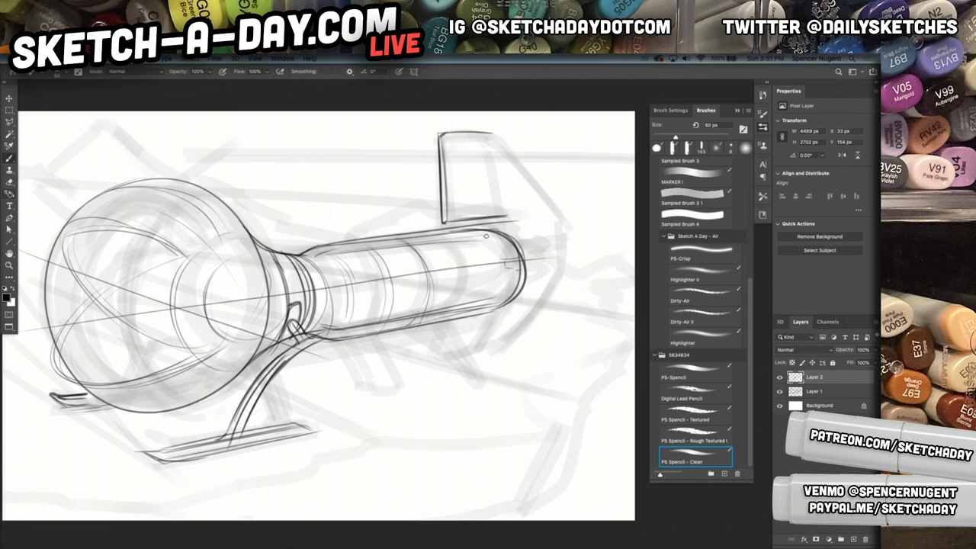
- Draw vertical guides across the tail body's rear and a slanted lower fin edge extending rearward beneath it
{"action": "left_click_drag", "start_coordinate": [523, 221], "coordinate": [531, 320]}
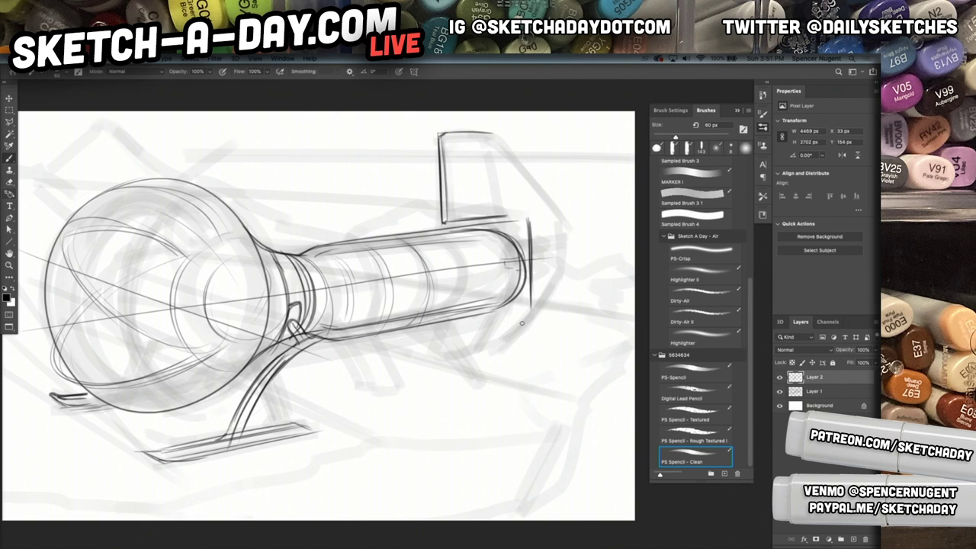
{"action": "mouse_move", "coordinate": [446, 326]}
{"action": "left_mouse_down"}
{"action": "mouse_move", "coordinate": [535, 310]}
{"action": "mouse_move", "coordinate": [526, 311]}
{"action": "left_mouse_up"}
{"action": "left_click_drag", "start_coordinate": [448, 229], "coordinate": [450, 342]}
{"action": "mouse_move", "coordinate": [443, 246]}
{"action": "left_mouse_down"}
{"action": "mouse_move", "coordinate": [444, 342]}
{"action": "mouse_move", "coordinate": [532, 323]}
{"action": "left_mouse_up"}
{"action": "left_click_drag", "start_coordinate": [438, 343], "coordinate": [603, 307]}
{"action": "left_click_drag", "start_coordinate": [534, 320], "coordinate": [613, 307]}
{"action": "mouse_move", "coordinate": [489, 125]}
{"action": "left_mouse_down"}
{"action": "mouse_move", "coordinate": [493, 191]}
{"action": "mouse_move", "coordinate": [490, 165]}
{"action": "mouse_move", "coordinate": [526, 206]}
{"action": "left_mouse_up"}
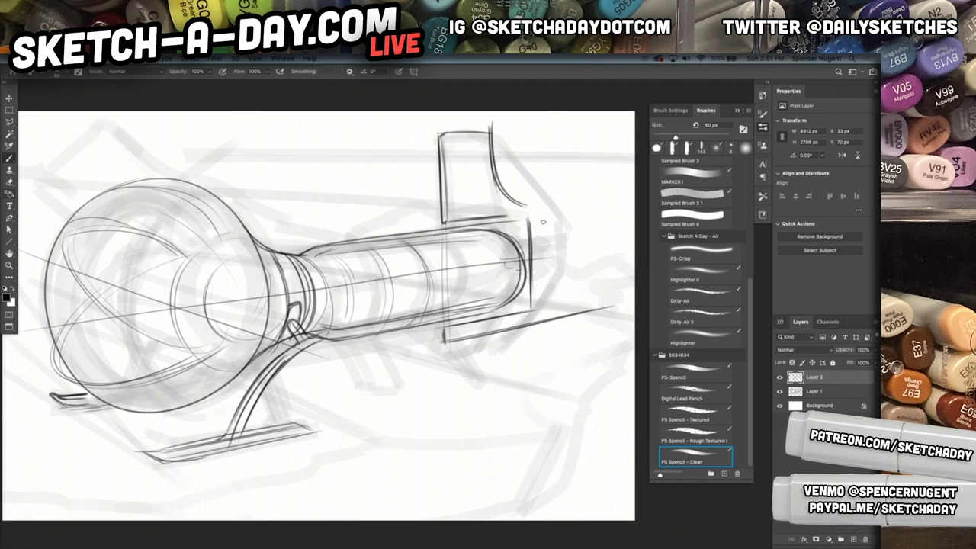
{"action": "key", "text": "super+z"}
{"action": "key", "text": "super+z"}
{"action": "key", "text": "super+z"}
{"action": "key", "text": "super+z"}
{"action": "left_click_drag", "start_coordinate": [492, 120], "coordinate": [500, 190]}
{"action": "left_click_drag", "start_coordinate": [493, 122], "coordinate": [496, 183]}
{"action": "mouse_move", "coordinate": [494, 121]}
{"action": "left_mouse_down"}
{"action": "mouse_move", "coordinate": [494, 165]}
{"action": "mouse_move", "coordinate": [525, 202]}
{"action": "left_mouse_up"}
{"action": "key", "text": "super+z"}
{"action": "key", "text": "super+z"}
{"action": "key", "text": "ctrl+z"}
- Extend the upper fin's top edge to a new vertical guide and draw its rear edge sweeping into a concave curve
{"action": "left_click_drag", "start_coordinate": [526, 137], "coordinate": [526, 230]}
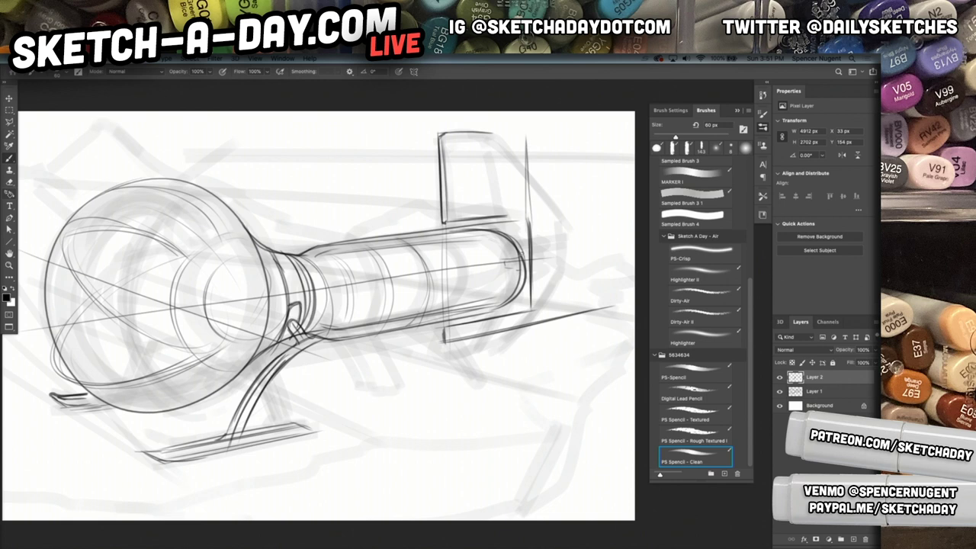
{"action": "left_click_drag", "start_coordinate": [439, 134], "coordinate": [482, 135]}
{"action": "mouse_move", "coordinate": [428, 135]}
{"action": "left_mouse_down"}
{"action": "mouse_move", "coordinate": [546, 137]}
{"action": "mouse_move", "coordinate": [537, 136]}
{"action": "mouse_move", "coordinate": [530, 187]}
{"action": "left_mouse_up"}
{"action": "mouse_move", "coordinate": [528, 128]}
{"action": "left_mouse_down"}
{"action": "mouse_move", "coordinate": [541, 200]}
{"action": "mouse_move", "coordinate": [576, 190]}
{"action": "mouse_move", "coordinate": [534, 187]}
{"action": "mouse_move", "coordinate": [563, 209]}
{"action": "left_mouse_up"}
- Draw the rear fin section's upper and upright rear edges, and round the upper and lower fin corners
{"action": "mouse_move", "coordinate": [447, 215]}
{"action": "left_mouse_down"}
{"action": "mouse_move", "coordinate": [625, 196]}
{"action": "mouse_move", "coordinate": [590, 203]}
{"action": "mouse_move", "coordinate": [588, 296]}
{"action": "left_mouse_up"}
{"action": "mouse_move", "coordinate": [591, 196]}
{"action": "left_mouse_down"}
{"action": "mouse_move", "coordinate": [583, 290]}
{"action": "mouse_move", "coordinate": [594, 196]}
{"action": "mouse_move", "coordinate": [585, 315]}
{"action": "left_mouse_up"}
{"action": "mouse_move", "coordinate": [556, 203]}
{"action": "left_mouse_down"}
{"action": "mouse_move", "coordinate": [596, 203]}
{"action": "mouse_move", "coordinate": [565, 206]}
{"action": "mouse_move", "coordinate": [587, 220]}
{"action": "mouse_move", "coordinate": [570, 206]}
{"action": "mouse_move", "coordinate": [593, 227]}
{"action": "left_mouse_up"}
{"action": "left_click_drag", "start_coordinate": [572, 316], "coordinate": [590, 302]}
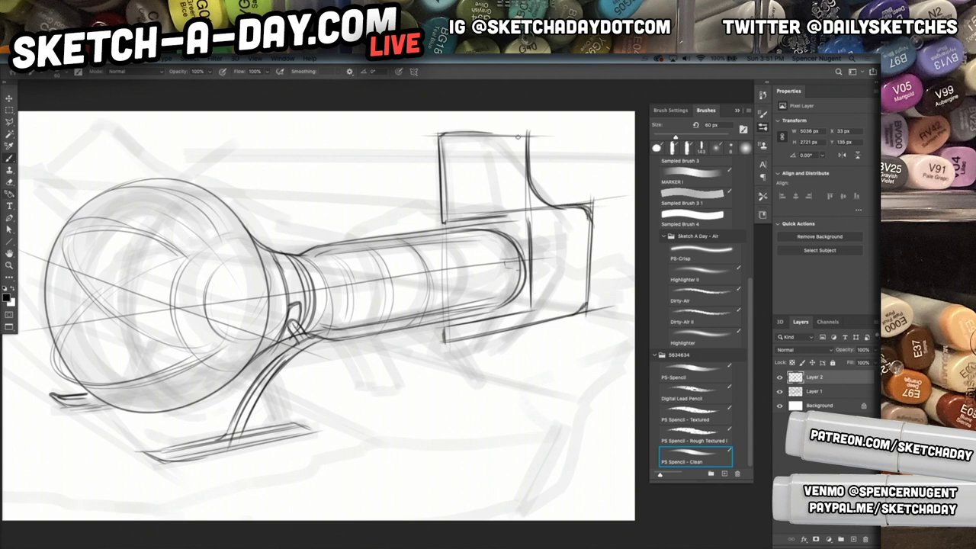
{"action": "mouse_move", "coordinate": [503, 134]}
{"action": "left_mouse_down"}
{"action": "mouse_move", "coordinate": [525, 145]}
{"action": "mouse_move", "coordinate": [527, 163]}
{"action": "left_mouse_up"}
{"action": "mouse_move", "coordinate": [526, 156]}
{"action": "left_mouse_down"}
{"action": "mouse_move", "coordinate": [504, 133]}
{"action": "mouse_move", "coordinate": [528, 197]}
{"action": "left_mouse_up"}
{"action": "left_click_drag", "start_coordinate": [445, 329], "coordinate": [476, 334]}
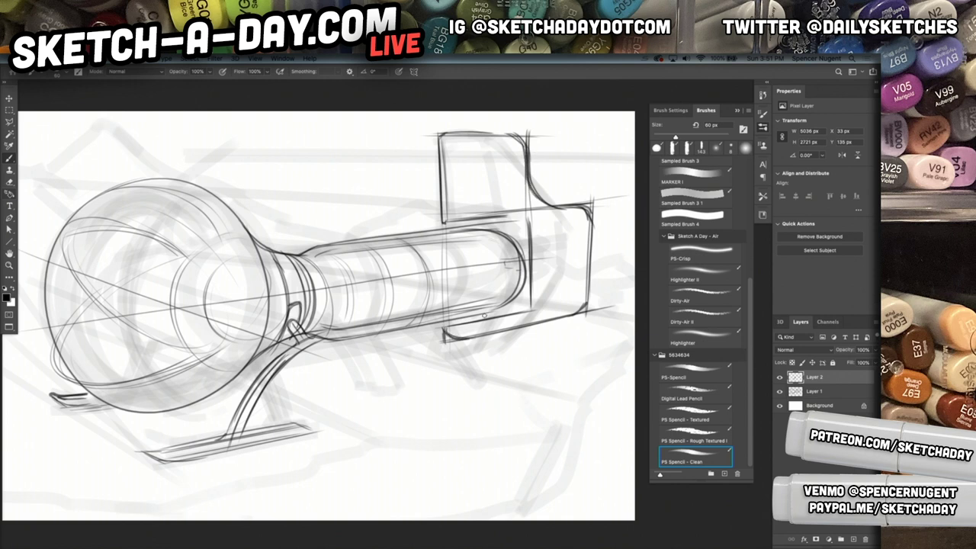
- Draw the near rear landing strut curving down from the tail body into a rearward-pointing skid
{"action": "left_click_drag", "start_coordinate": [400, 329], "coordinate": [433, 309]}
{"action": "left_click_drag", "start_coordinate": [427, 312], "coordinate": [457, 381]}
{"action": "left_click_drag", "start_coordinate": [453, 374], "coordinate": [493, 386]}
{"action": "left_click_drag", "start_coordinate": [420, 312], "coordinate": [445, 377]}
{"action": "mouse_move", "coordinate": [428, 343]}
{"action": "left_mouse_down"}
{"action": "mouse_move", "coordinate": [476, 393]}
{"action": "mouse_move", "coordinate": [467, 395]}
{"action": "mouse_move", "coordinate": [555, 379]}
{"action": "left_mouse_up"}
{"action": "left_click_drag", "start_coordinate": [471, 391], "coordinate": [561, 374]}
{"action": "left_click_drag", "start_coordinate": [476, 398], "coordinate": [565, 381]}
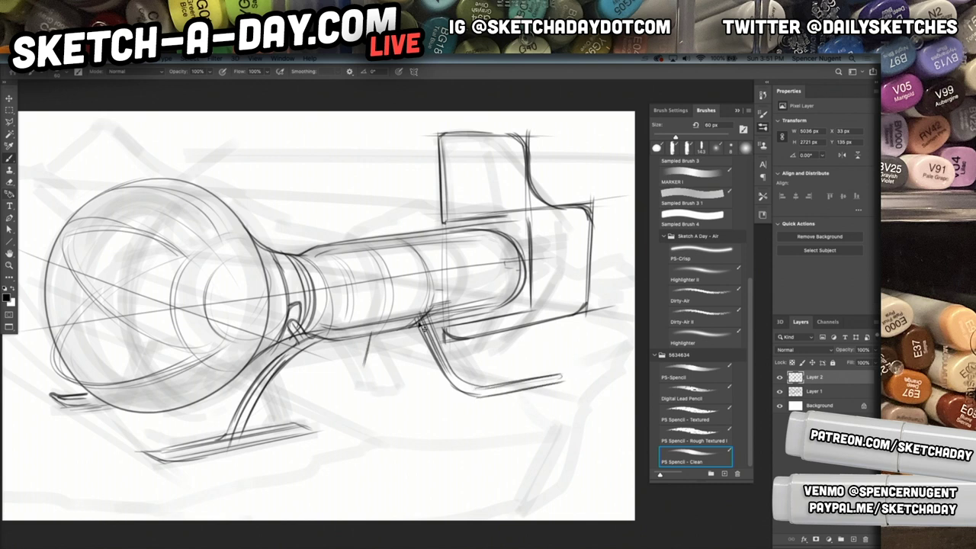
- Draw the far rear strut and its skid behind the near one, with a guide line linking both skids
{"action": "left_click_drag", "start_coordinate": [372, 321], "coordinate": [350, 362]}
{"action": "mouse_move", "coordinate": [376, 324]}
{"action": "left_mouse_down"}
{"action": "mouse_move", "coordinate": [360, 359]}
{"action": "mouse_move", "coordinate": [367, 362]}
{"action": "left_mouse_up"}
{"action": "mouse_move", "coordinate": [364, 342]}
{"action": "left_mouse_down"}
{"action": "mouse_move", "coordinate": [379, 360]}
{"action": "mouse_move", "coordinate": [458, 343]}
{"action": "left_mouse_up"}
{"action": "mouse_move", "coordinate": [369, 361]}
{"action": "left_mouse_down"}
{"action": "mouse_move", "coordinate": [473, 346]}
{"action": "mouse_move", "coordinate": [537, 366]}
{"action": "left_mouse_up"}
{"action": "left_click_drag", "start_coordinate": [460, 344], "coordinate": [585, 383]}
- Darken the window's surrounding ellipse and draw a double-ringed round hatch on the cockpit's rear side
{"action": "left_click_drag", "start_coordinate": [302, 256], "coordinate": [342, 242]}
{"action": "mouse_move", "coordinate": [195, 257]}
{"action": "left_mouse_down"}
{"action": "mouse_move", "coordinate": [173, 295]}
{"action": "mouse_move", "coordinate": [191, 360]}
{"action": "left_mouse_up"}
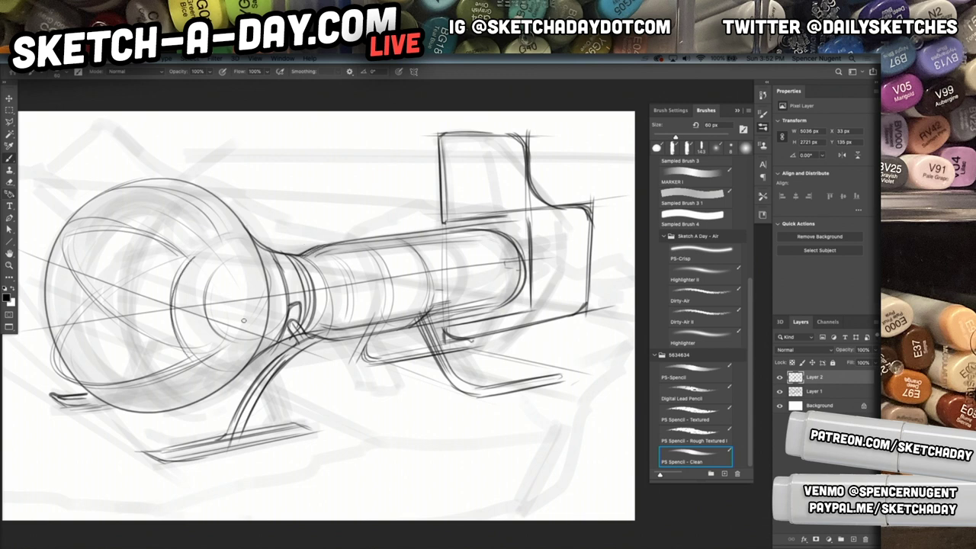
{"action": "mouse_move", "coordinate": [226, 258]}
{"action": "left_mouse_down"}
{"action": "mouse_move", "coordinate": [273, 286]}
{"action": "mouse_move", "coordinate": [234, 344]}
{"action": "mouse_move", "coordinate": [272, 255]}
{"action": "mouse_move", "coordinate": [278, 292]}
{"action": "left_mouse_up"}
{"action": "mouse_move", "coordinate": [260, 251]}
{"action": "left_mouse_down"}
{"action": "mouse_move", "coordinate": [278, 321]}
{"action": "mouse_move", "coordinate": [246, 348]}
{"action": "mouse_move", "coordinate": [272, 271]}
{"action": "mouse_move", "coordinate": [258, 343]}
{"action": "left_mouse_up"}
{"action": "left_click_drag", "start_coordinate": [244, 279], "coordinate": [237, 375]}
{"action": "left_click_drag", "start_coordinate": [235, 248], "coordinate": [247, 349]}
{"action": "left_click_drag", "start_coordinate": [245, 302], "coordinate": [262, 269]}
- Draw center lines and a small handle across the round hatch, and darken the cockpit window's rear edge
{"action": "mouse_move", "coordinate": [161, 307]}
{"action": "left_mouse_down"}
{"action": "mouse_move", "coordinate": [170, 266]}
{"action": "mouse_move", "coordinate": [308, 281]}
{"action": "mouse_move", "coordinate": [278, 221]}
{"action": "mouse_move", "coordinate": [268, 305]}
{"action": "mouse_move", "coordinate": [316, 285]}
{"action": "left_mouse_up"}
{"action": "left_click_drag", "start_coordinate": [219, 297], "coordinate": [280, 283]}
{"action": "left_click_drag", "start_coordinate": [218, 293], "coordinate": [276, 283]}
{"action": "mouse_move", "coordinate": [221, 292]}
{"action": "left_mouse_down"}
{"action": "mouse_move", "coordinate": [276, 281]}
{"action": "mouse_move", "coordinate": [214, 294]}
{"action": "mouse_move", "coordinate": [241, 303]}
{"action": "mouse_move", "coordinate": [278, 292]}
{"action": "mouse_move", "coordinate": [251, 308]}
{"action": "left_mouse_up"}
{"action": "key", "text": "super+space"}
{"action": "left_click_drag", "start_coordinate": [298, 396], "coordinate": [188, 396]}
{"action": "left_click_drag", "start_coordinate": [233, 334], "coordinate": [230, 419]}
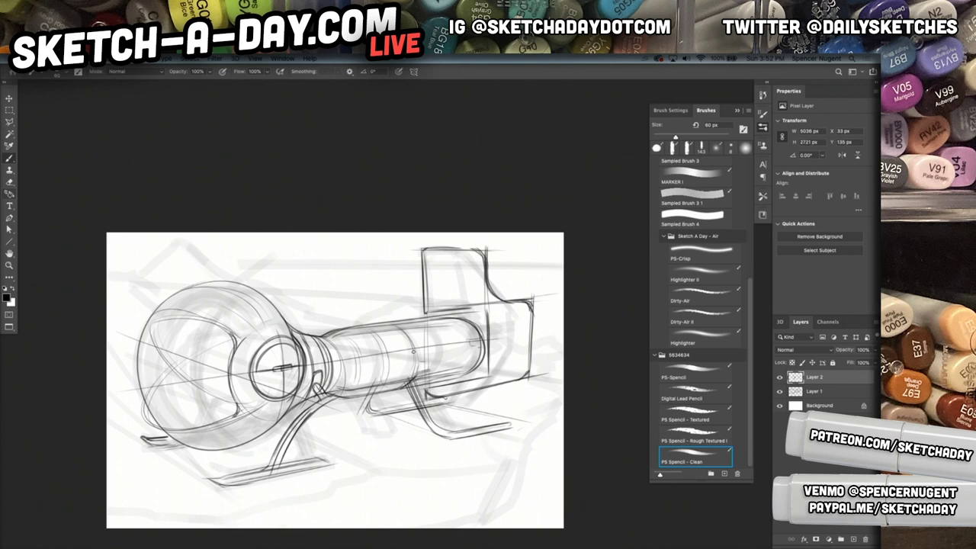
- Sketch the curved seat and interior shapes inside the cockpit window
{"action": "scroll", "coordinate": [274, 392], "scroll_direction": "left", "scroll_amount": 5}
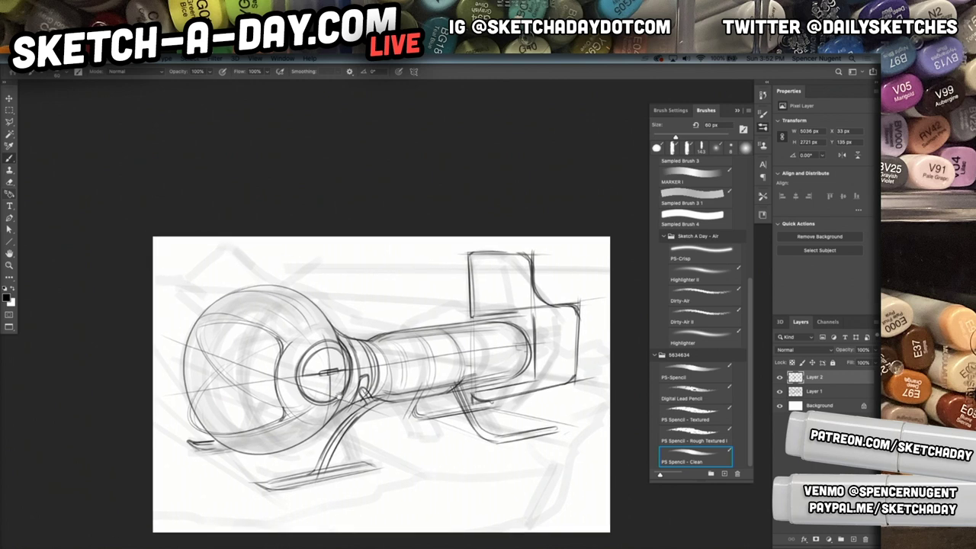
{"action": "scroll", "coordinate": [238, 420], "scroll_direction": "up", "scroll_amount": 3}
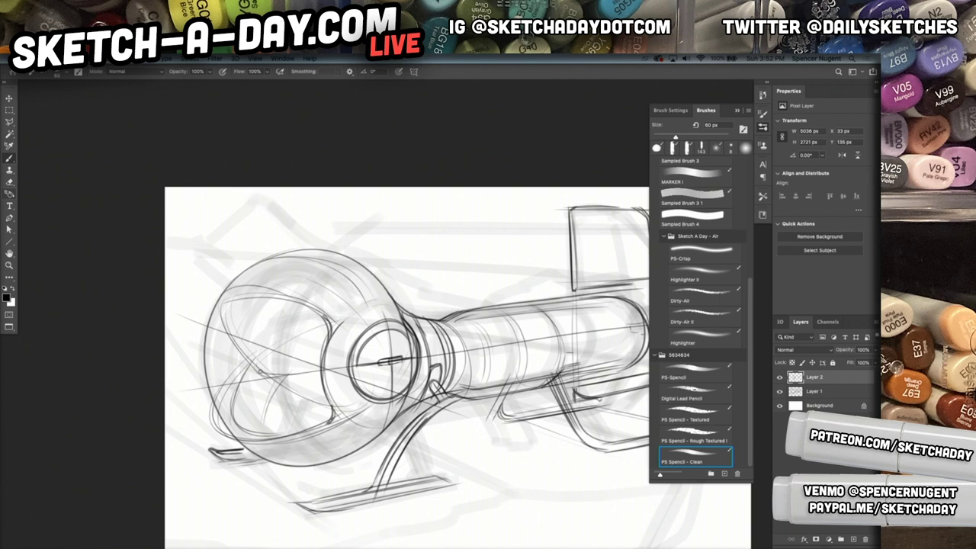
{"action": "mouse_move", "coordinate": [303, 379]}
{"action": "left_mouse_down"}
{"action": "mouse_move", "coordinate": [296, 422]}
{"action": "mouse_move", "coordinate": [306, 374]}
{"action": "mouse_move", "coordinate": [307, 421]}
{"action": "mouse_move", "coordinate": [296, 416]}
{"action": "mouse_move", "coordinate": [321, 419]}
{"action": "left_mouse_up"}
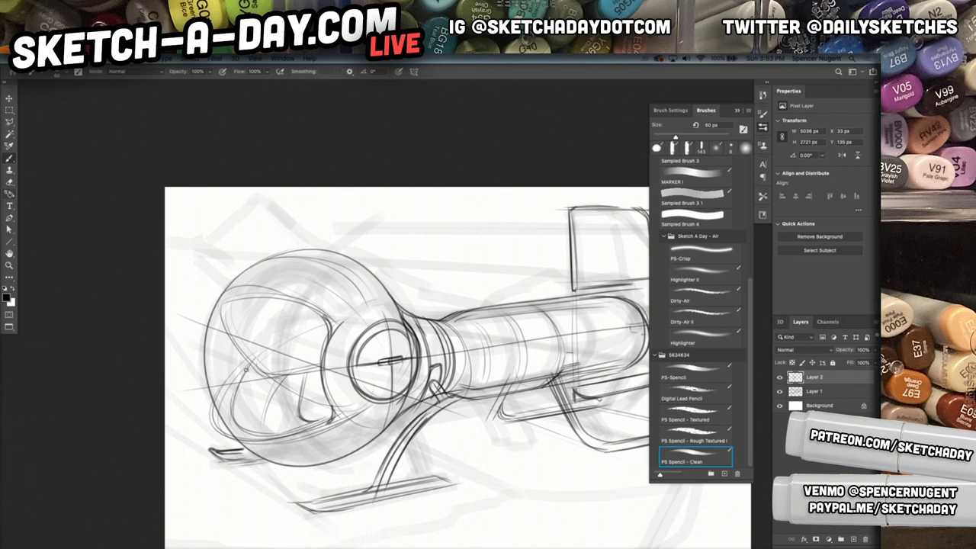
{"action": "mouse_move", "coordinate": [265, 358]}
{"action": "left_mouse_down"}
{"action": "mouse_move", "coordinate": [278, 367]}
{"action": "mouse_move", "coordinate": [298, 358]}
{"action": "mouse_move", "coordinate": [267, 350]}
{"action": "mouse_move", "coordinate": [310, 361]}
{"action": "left_mouse_up"}
{"action": "left_click_drag", "start_coordinate": [288, 321], "coordinate": [280, 341]}
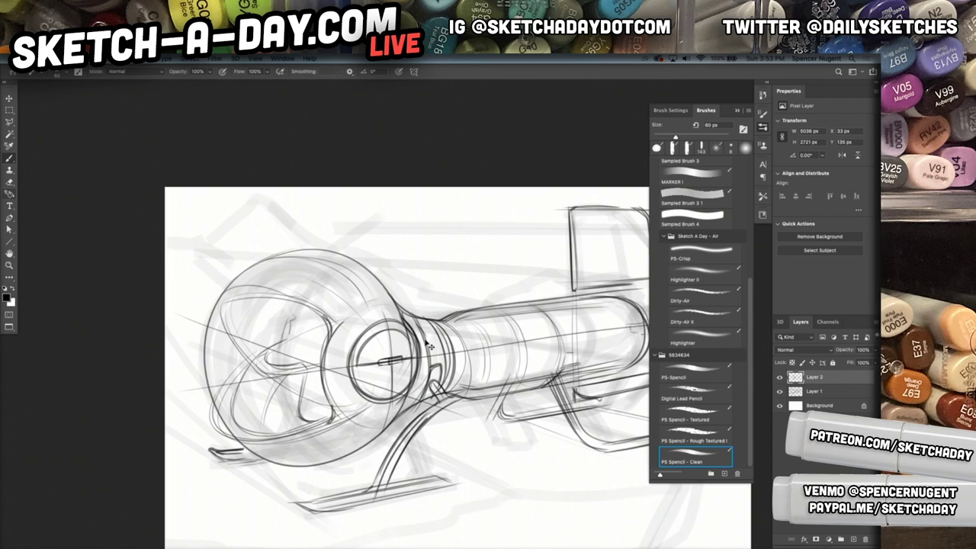
- Thicken the near front skid and darken its strut up to the joint at the neck
{"action": "left_click_drag", "start_coordinate": [429, 345], "coordinate": [290, 363]}
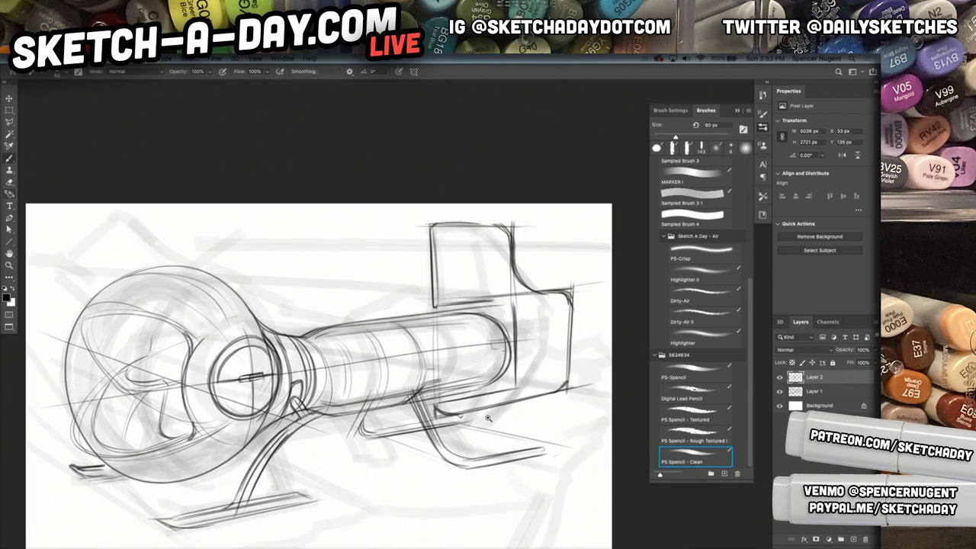
{"action": "scroll", "coordinate": [480, 420], "scroll_direction": "down", "scroll_amount": 3}
{"action": "scroll", "coordinate": [478, 415], "scroll_direction": "up", "scroll_amount": 1}
{"action": "scroll", "coordinate": [477, 404], "scroll_direction": "down", "scroll_amount": 3}
{"action": "scroll", "coordinate": [477, 404], "scroll_direction": "left", "scroll_amount": 1}
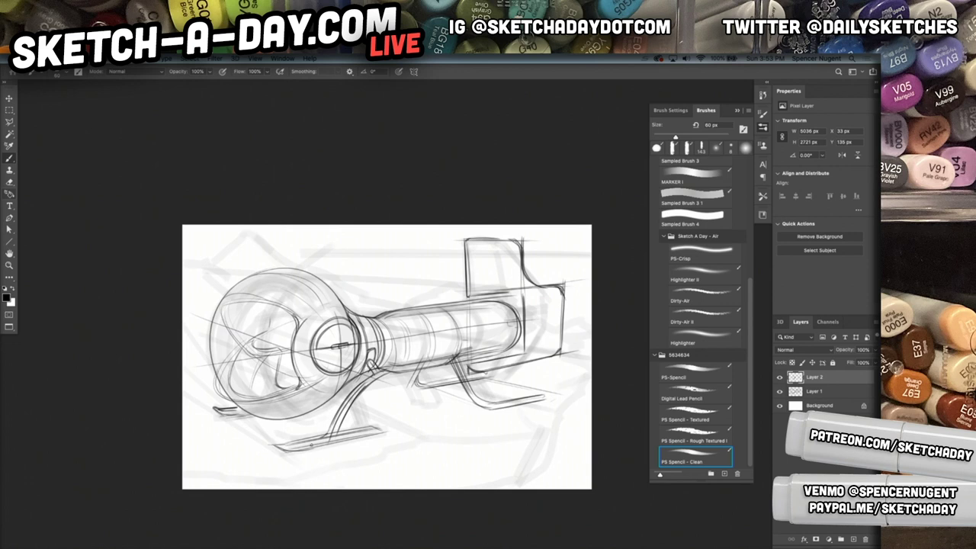
{"action": "left_click_drag", "start_coordinate": [270, 452], "coordinate": [353, 434]}
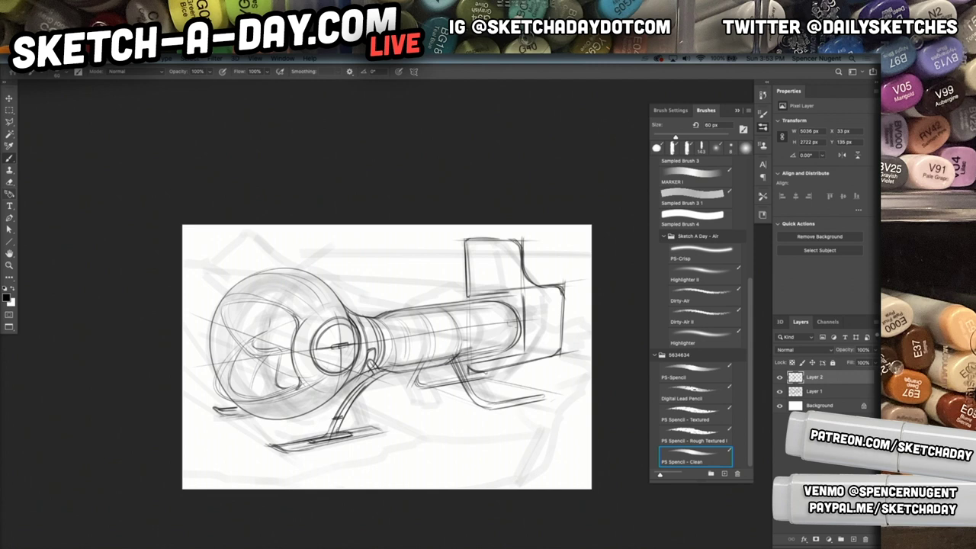
{"action": "mouse_move", "coordinate": [330, 437]}
{"action": "left_mouse_down"}
{"action": "mouse_move", "coordinate": [346, 395]}
{"action": "mouse_move", "coordinate": [389, 372]}
{"action": "left_mouse_up"}
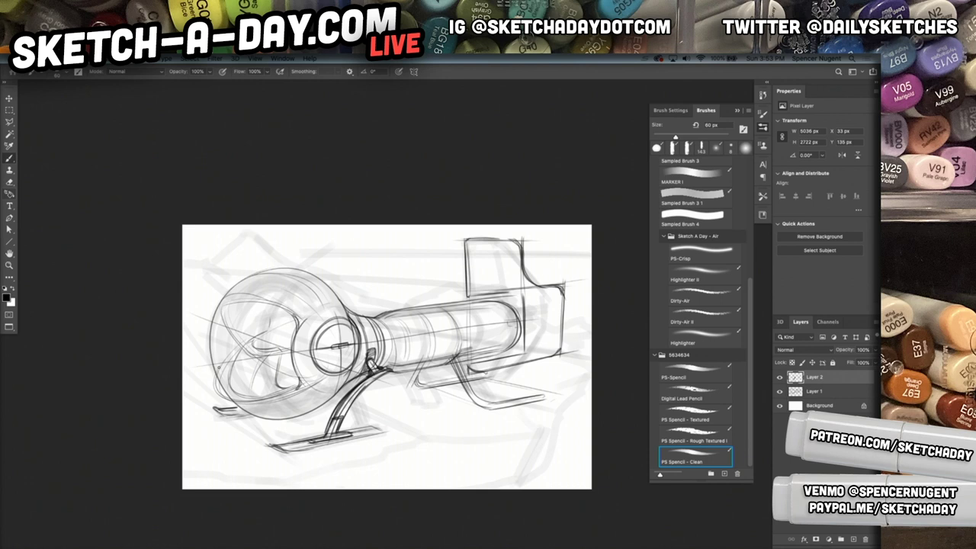
- Retrace the cockpit sphere's front outline with a heavier line, undoing the strokes that miss the curve
{"action": "mouse_move", "coordinate": [232, 297]}
{"action": "left_mouse_down"}
{"action": "mouse_move", "coordinate": [250, 415]}
{"action": "mouse_move", "coordinate": [230, 396]}
{"action": "mouse_move", "coordinate": [262, 413]}
{"action": "left_mouse_up"}
{"action": "left_click_drag", "start_coordinate": [221, 318], "coordinate": [229, 397]}
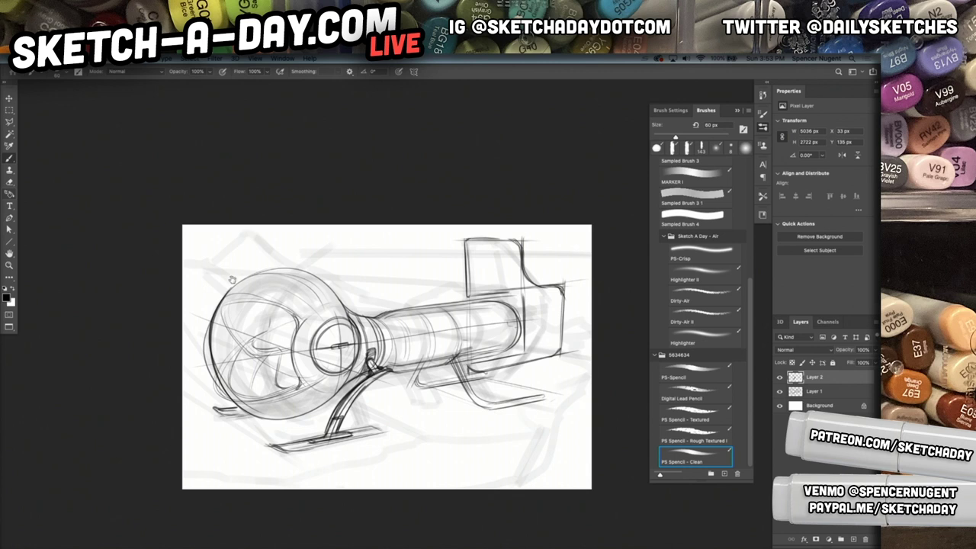
{"action": "key", "text": "super+z"}
{"action": "key", "text": "super+z"}
{"action": "mouse_move", "coordinate": [219, 309]}
{"action": "left_mouse_down"}
{"action": "mouse_move", "coordinate": [209, 365]}
{"action": "mouse_move", "coordinate": [228, 412]}
{"action": "left_mouse_up"}
{"action": "key", "text": "super+z"}
{"action": "mouse_move", "coordinate": [210, 326]}
{"action": "left_mouse_down"}
{"action": "mouse_move", "coordinate": [233, 406]}
{"action": "mouse_move", "coordinate": [214, 376]}
{"action": "mouse_move", "coordinate": [231, 401]}
{"action": "left_mouse_up"}
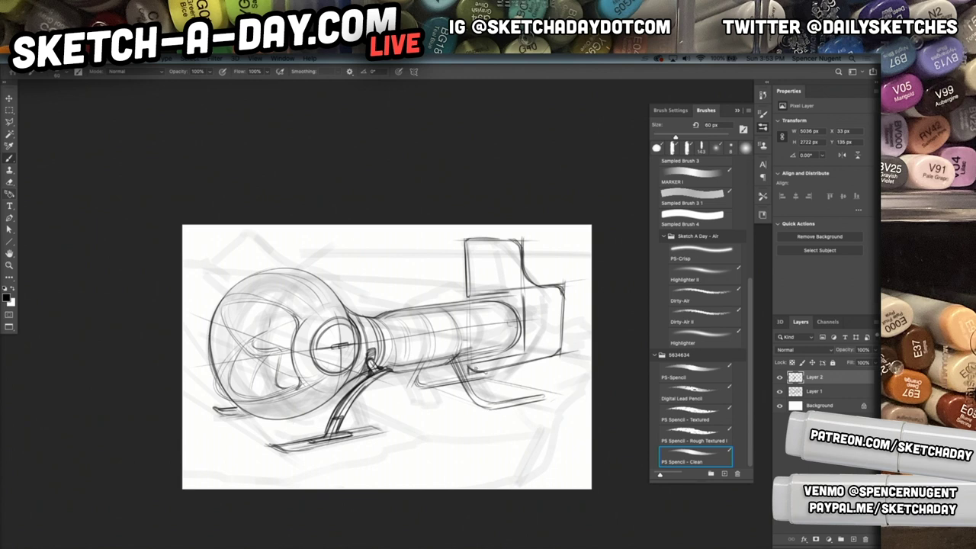
{"action": "left_click_drag", "start_coordinate": [418, 378], "coordinate": [451, 365]}
{"action": "left_click_drag", "start_coordinate": [522, 360], "coordinate": [428, 454]}
{"action": "scroll", "coordinate": [427, 453], "scroll_direction": "up", "scroll_amount": 3}
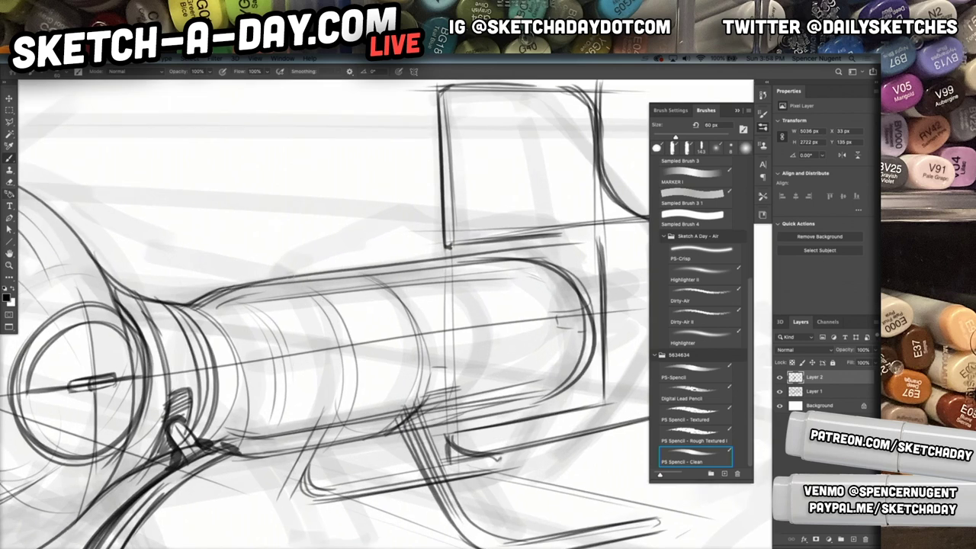
- Draw a rounded rectangular window frame with a double outline on the tail body just above the rear strut
{"action": "left_click_drag", "start_coordinate": [362, 325], "coordinate": [418, 302]}
{"action": "mouse_move", "coordinate": [368, 340]}
{"action": "left_mouse_down"}
{"action": "mouse_move", "coordinate": [417, 303]}
{"action": "mouse_move", "coordinate": [424, 327]}
{"action": "mouse_move", "coordinate": [371, 411]}
{"action": "left_mouse_up"}
{"action": "left_click_drag", "start_coordinate": [363, 319], "coordinate": [370, 411]}
{"action": "mouse_move", "coordinate": [363, 337]}
{"action": "left_mouse_down"}
{"action": "mouse_move", "coordinate": [367, 409]}
{"action": "mouse_move", "coordinate": [420, 404]}
{"action": "left_mouse_up"}
{"action": "left_click_drag", "start_coordinate": [425, 305], "coordinate": [427, 400]}
{"action": "mouse_move", "coordinate": [367, 343]}
{"action": "left_mouse_down"}
{"action": "mouse_move", "coordinate": [368, 317]}
{"action": "mouse_move", "coordinate": [421, 308]}
{"action": "mouse_move", "coordinate": [404, 293]}
{"action": "mouse_move", "coordinate": [424, 304]}
{"action": "mouse_move", "coordinate": [378, 319]}
{"action": "mouse_move", "coordinate": [421, 309]}
{"action": "mouse_move", "coordinate": [374, 334]}
{"action": "mouse_move", "coordinate": [375, 381]}
{"action": "left_mouse_up"}
{"action": "left_click_drag", "start_coordinate": [373, 326], "coordinate": [375, 404]}
{"action": "left_click_drag", "start_coordinate": [375, 344], "coordinate": [385, 404]}
{"action": "left_click_drag", "start_coordinate": [416, 311], "coordinate": [424, 403]}
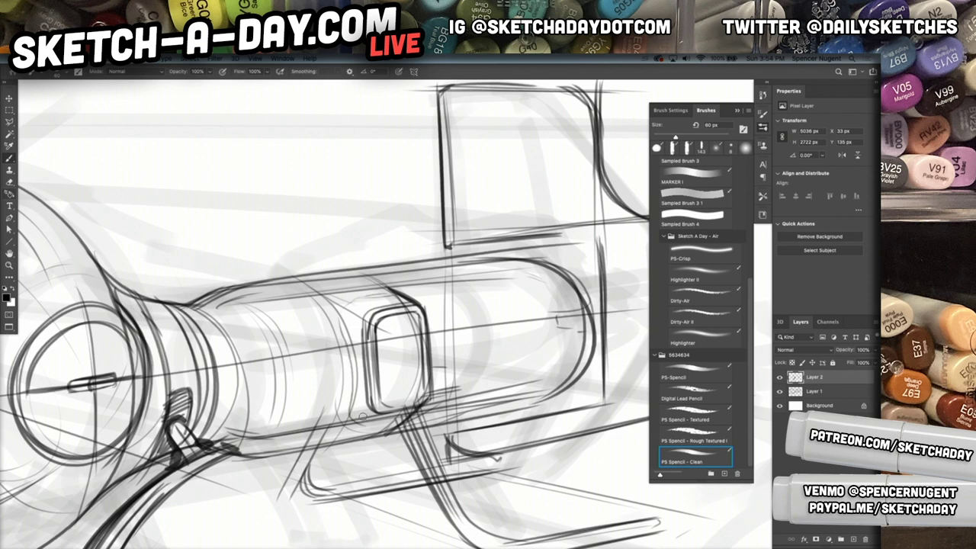
{"action": "left_click_drag", "start_coordinate": [359, 426], "coordinate": [403, 417]}
{"action": "mouse_move", "coordinate": [489, 403]}
{"action": "left_mouse_down"}
{"action": "mouse_move", "coordinate": [438, 414]}
{"action": "mouse_move", "coordinate": [450, 416]}
{"action": "left_mouse_up"}
- Hide the marker block-in on Layer 1 and scale Layer 2's line drawing down to about 90%
{"action": "left_click", "coordinate": [780, 392]}
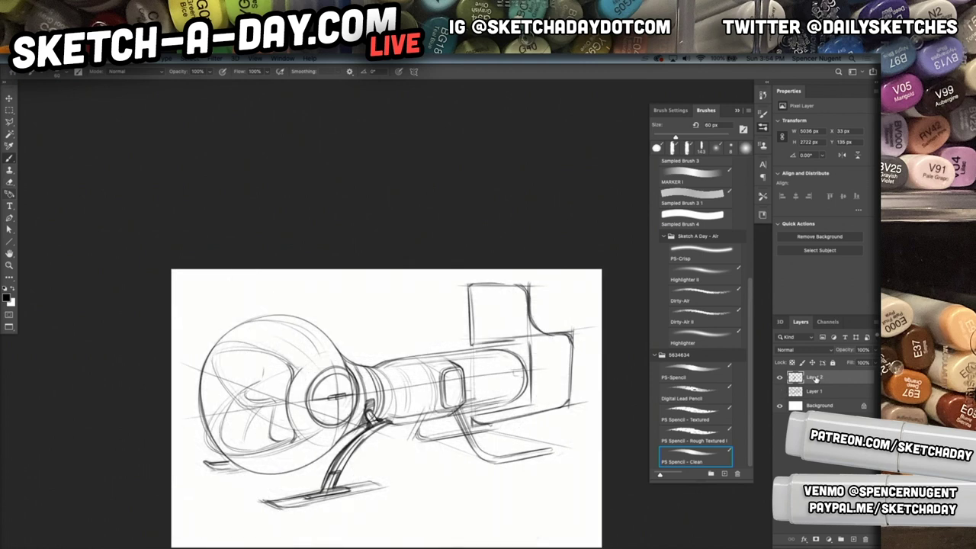
{"action": "key", "text": "super+t"}
{"action": "mouse_move", "coordinate": [601, 506]}
{"action": "left_mouse_down"}
{"action": "mouse_move", "coordinate": [592, 481]}
{"action": "mouse_move", "coordinate": [557, 486]}
{"action": "left_mouse_up"}
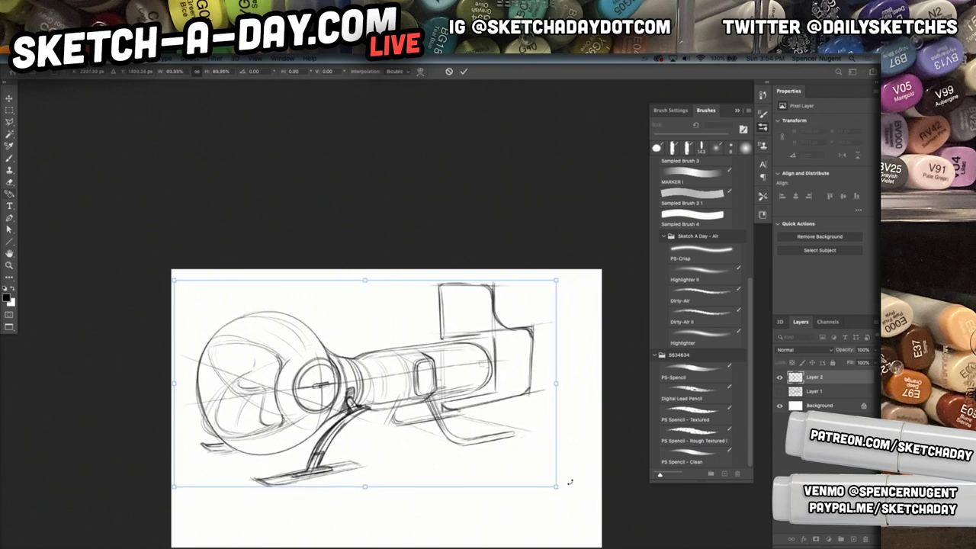
- Add a new layer above Layer 1 and sketch the foreground cliff edge and the distant ground line behind the tail
{"action": "left_click", "coordinate": [814, 392]}
{"action": "key", "text": "b"}
{"action": "key", "text": "super+shift+n"}
{"action": "key", "text": "Return"}
{"action": "left_click_drag", "start_coordinate": [503, 462], "coordinate": [521, 358]}
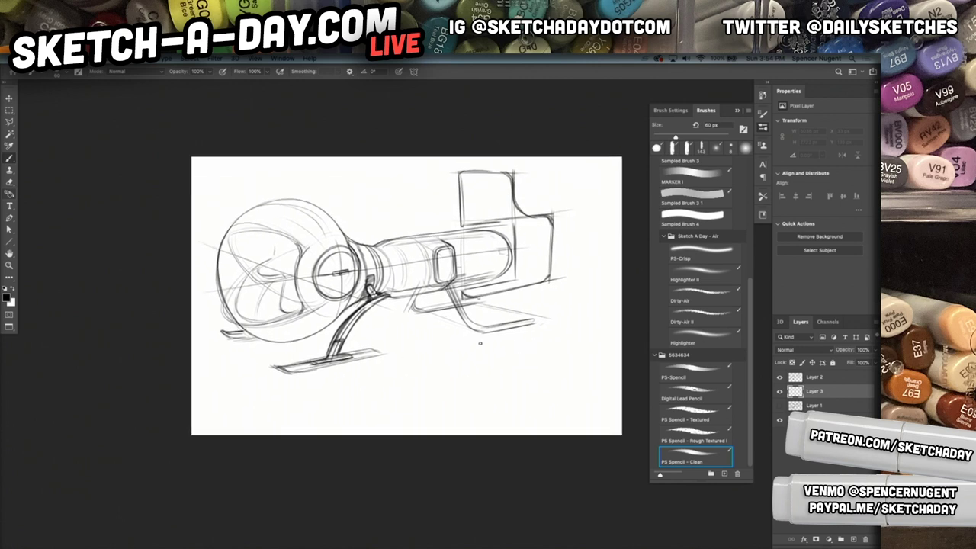
{"action": "left_click_drag", "start_coordinate": [274, 434], "coordinate": [365, 395]}
{"action": "mouse_move", "coordinate": [498, 381]}
{"action": "left_mouse_down"}
{"action": "mouse_move", "coordinate": [512, 367]}
{"action": "mouse_move", "coordinate": [622, 354]}
{"action": "mouse_move", "coordinate": [629, 306]}
{"action": "mouse_move", "coordinate": [574, 275]}
{"action": "left_mouse_up"}
{"action": "mouse_move", "coordinate": [576, 275]}
{"action": "left_mouse_down"}
{"action": "mouse_move", "coordinate": [553, 267]}
{"action": "mouse_move", "coordinate": [614, 259]}
{"action": "left_mouse_up"}
{"action": "mouse_move", "coordinate": [617, 256]}
{"action": "left_mouse_down"}
{"action": "mouse_move", "coordinate": [557, 253]}
{"action": "mouse_move", "coordinate": [618, 259]}
{"action": "mouse_move", "coordinate": [599, 266]}
{"action": "left_mouse_up"}
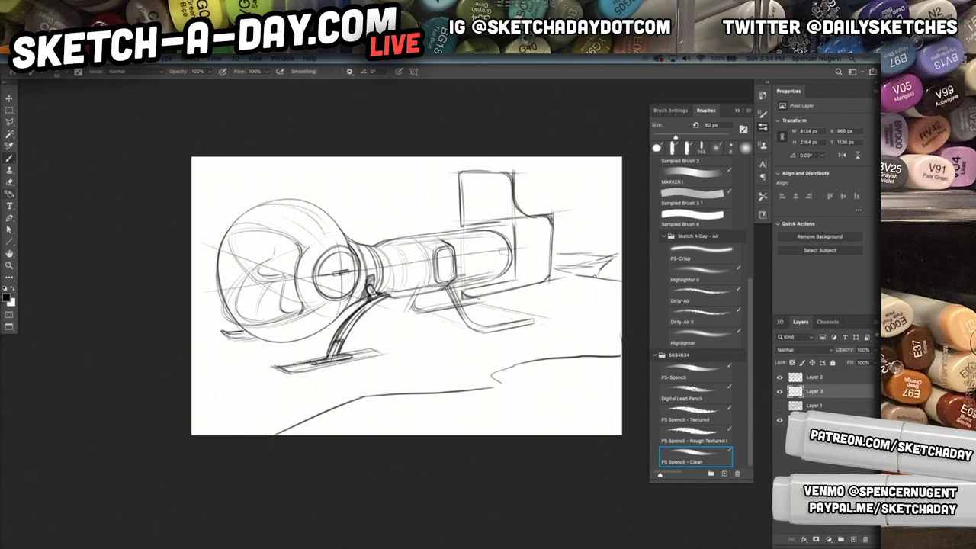
- Add rock-face strokes below the cliff edge and scatter small stones on the ground around the craft
{"action": "left_click_drag", "start_coordinate": [571, 410], "coordinate": [564, 429]}
{"action": "mouse_move", "coordinate": [571, 410]}
{"action": "left_mouse_down"}
{"action": "mouse_move", "coordinate": [619, 356]}
{"action": "mouse_move", "coordinate": [563, 429]}
{"action": "left_mouse_up"}
{"action": "mouse_move", "coordinate": [500, 380]}
{"action": "left_mouse_down"}
{"action": "mouse_move", "coordinate": [483, 420]}
{"action": "mouse_move", "coordinate": [501, 421]}
{"action": "mouse_move", "coordinate": [501, 409]}
{"action": "mouse_move", "coordinate": [443, 431]}
{"action": "mouse_move", "coordinate": [477, 419]}
{"action": "mouse_move", "coordinate": [365, 408]}
{"action": "mouse_move", "coordinate": [329, 419]}
{"action": "mouse_move", "coordinate": [358, 405]}
{"action": "mouse_move", "coordinate": [319, 430]}
{"action": "mouse_move", "coordinate": [336, 431]}
{"action": "mouse_move", "coordinate": [351, 404]}
{"action": "mouse_move", "coordinate": [304, 421]}
{"action": "mouse_move", "coordinate": [359, 395]}
{"action": "mouse_move", "coordinate": [255, 434]}
{"action": "mouse_move", "coordinate": [207, 431]}
{"action": "left_mouse_up"}
{"action": "left_click_drag", "start_coordinate": [263, 372], "coordinate": [268, 375]}
{"action": "left_click_drag", "start_coordinate": [198, 344], "coordinate": [207, 348]}
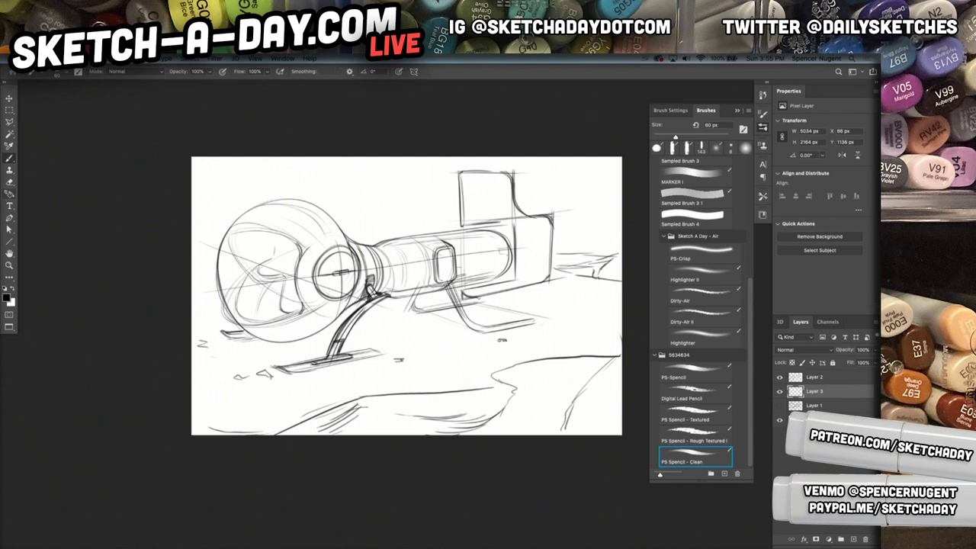
{"action": "left_click", "coordinate": [826, 380]}
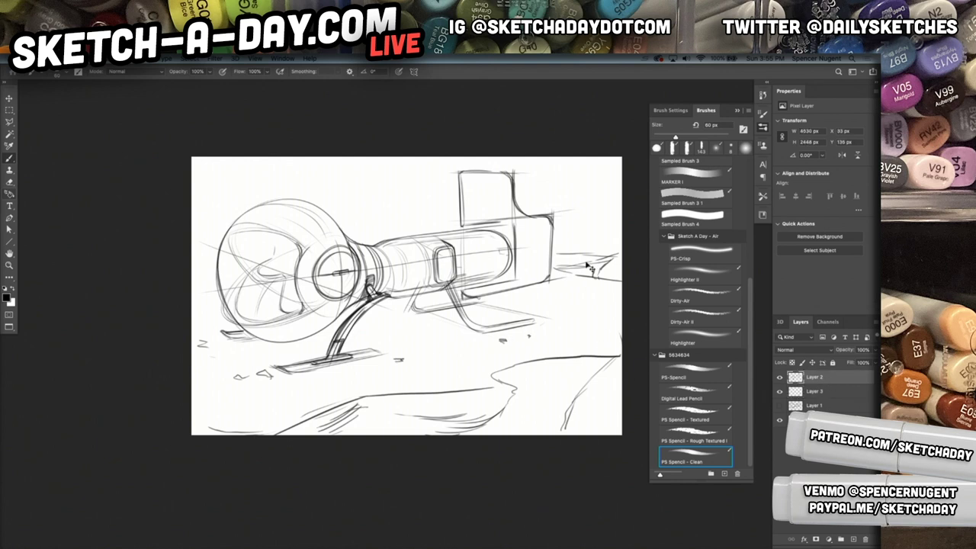
{"action": "key", "text": "ctrl+t"}
{"action": "left_click_drag", "start_coordinate": [577, 168], "coordinate": [572, 172]}
{"action": "left_click_drag", "start_coordinate": [578, 373], "coordinate": [586, 346]}
{"action": "left_click_drag", "start_coordinate": [572, 175], "coordinate": [571, 177]}
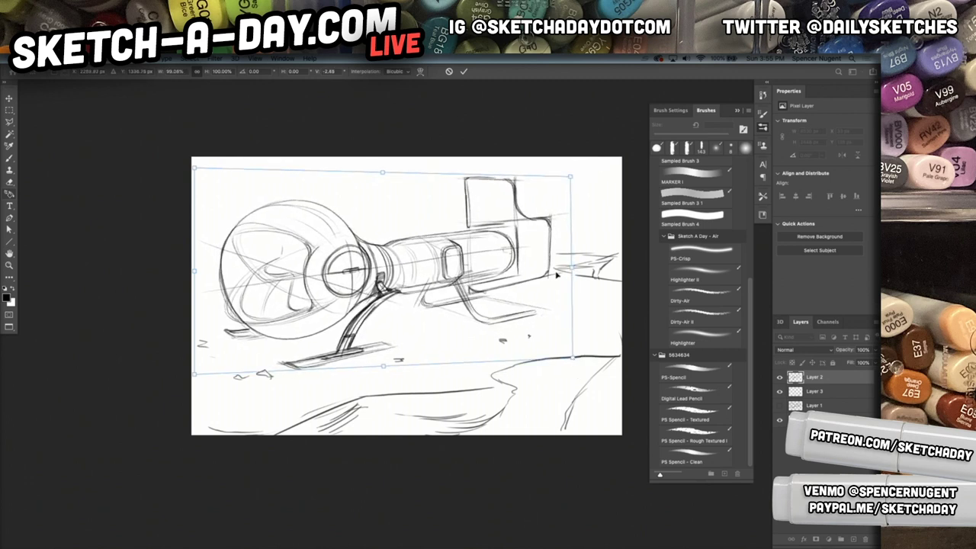
{"action": "left_click_drag", "start_coordinate": [574, 359], "coordinate": [569, 350]}
{"action": "left_click_drag", "start_coordinate": [570, 177], "coordinate": [567, 178]}
{"action": "key", "text": "Return"}
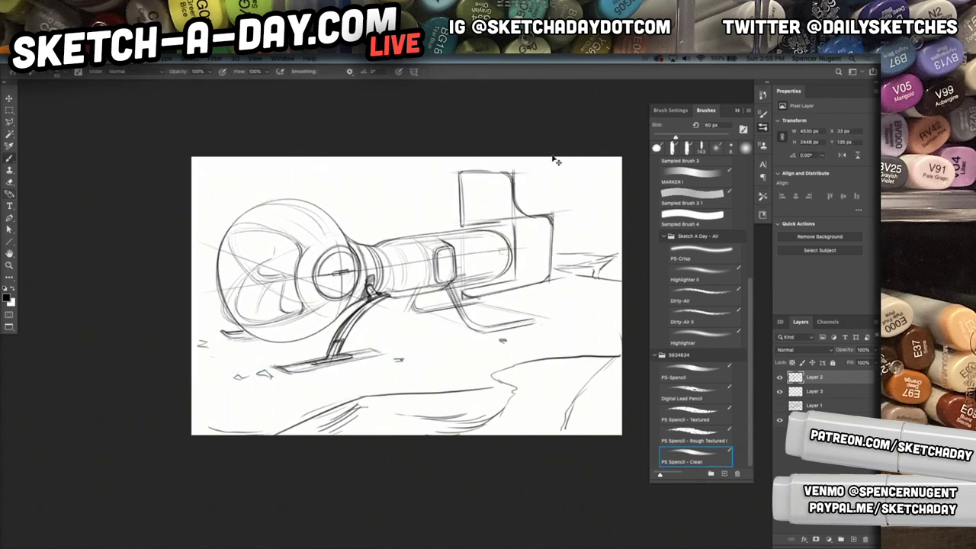
- Distort Layer 2 by pulling both tail-side corners inward so the craft tapers toward the rear
{"action": "key", "text": "ctrl+t"}
{"action": "left_click_drag", "start_coordinate": [577, 176], "coordinate": [578, 193]}
{"action": "left_click_drag", "start_coordinate": [577, 374], "coordinate": [576, 355]}
- Warp Layer 2 by pulling the cockpit-side corners and edges outward and adjusting the tail corner, then apply the transformation
{"action": "left_click", "coordinate": [420, 71]}
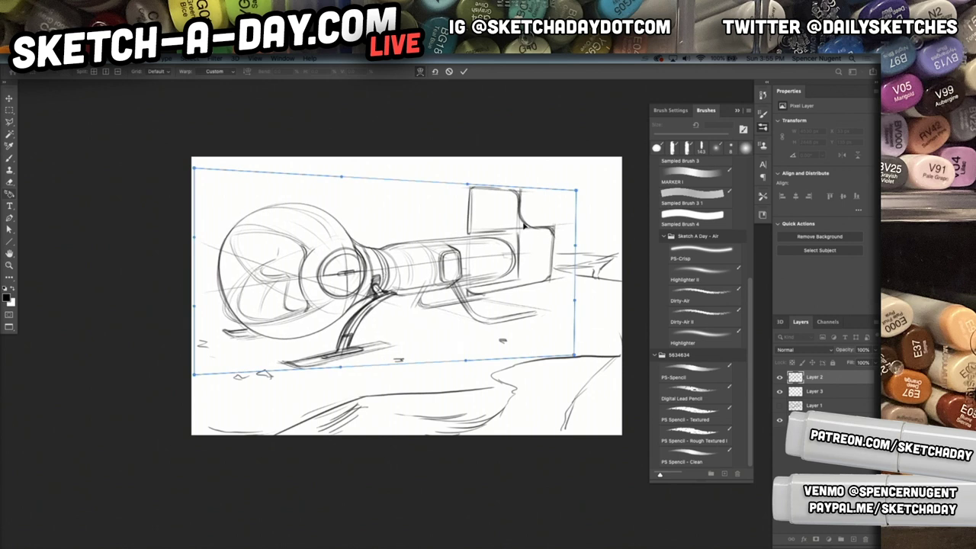
{"action": "left_click_drag", "start_coordinate": [570, 197], "coordinate": [573, 184]}
{"action": "left_click_drag", "start_coordinate": [332, 177], "coordinate": [351, 160]}
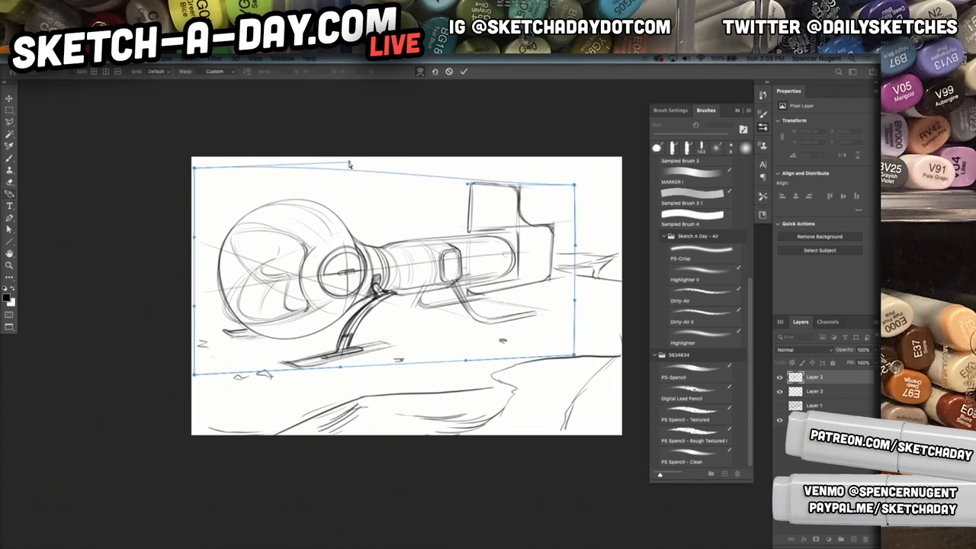
{"action": "left_click_drag", "start_coordinate": [194, 167], "coordinate": [192, 159]}
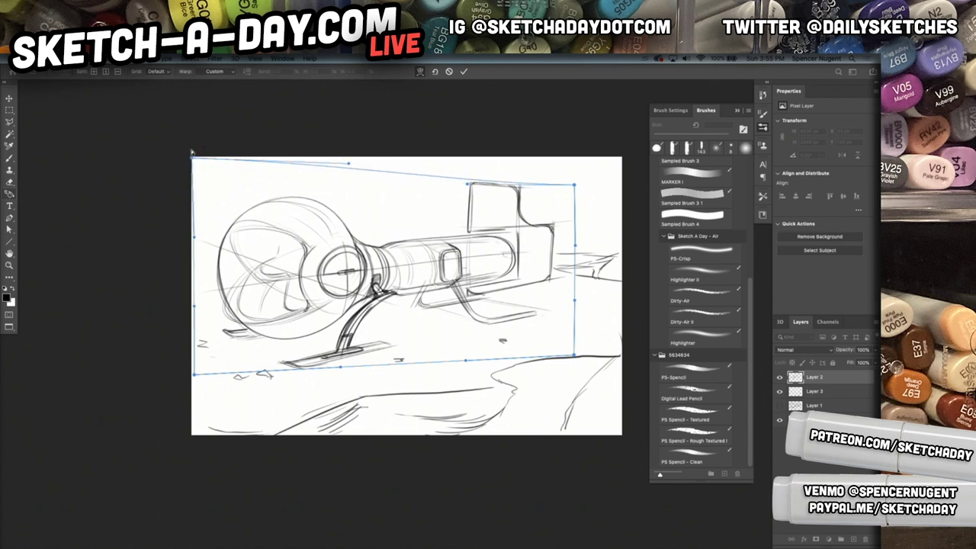
{"action": "left_click_drag", "start_coordinate": [194, 373], "coordinate": [188, 374]}
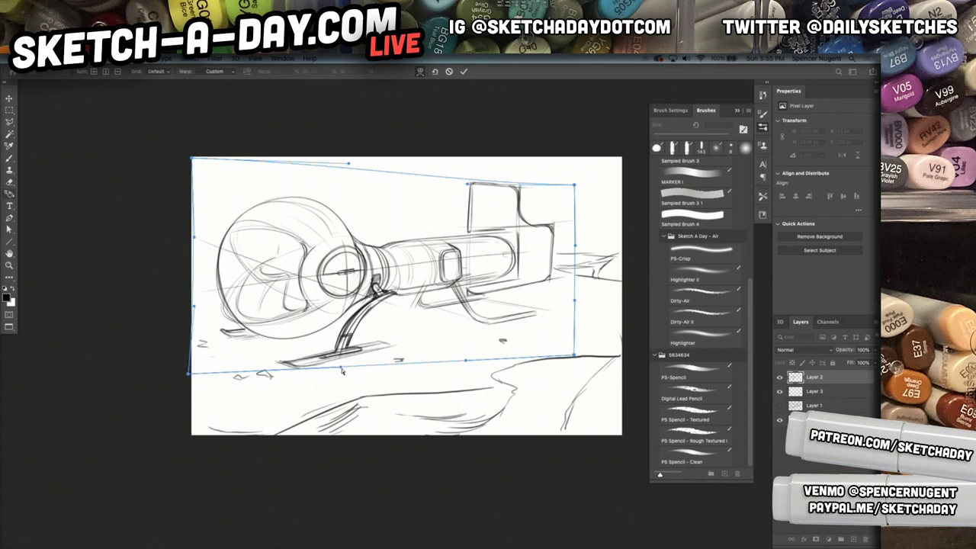
{"action": "left_click_drag", "start_coordinate": [341, 372], "coordinate": [342, 373]}
{"action": "left_click_drag", "start_coordinate": [225, 281], "coordinate": [221, 282]}
{"action": "left_click_drag", "start_coordinate": [375, 279], "coordinate": [385, 271]}
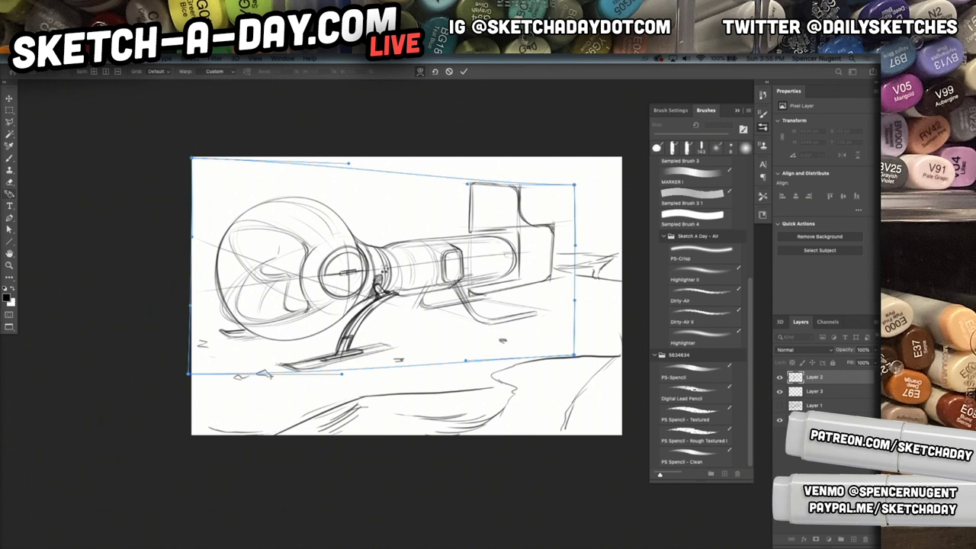
{"action": "key", "text": "Return"}
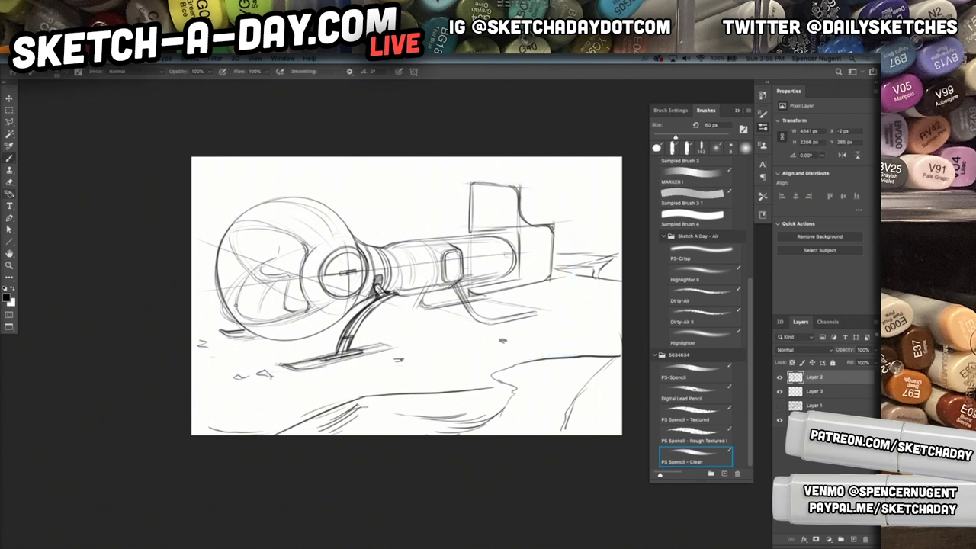
- On Layer 3, sketch mountain outlines behind the craft and hatch the rock face under the far cliff edge
{"action": "left_click", "coordinate": [820, 398]}
{"action": "mouse_move", "coordinate": [196, 170]}
{"action": "left_mouse_down"}
{"action": "mouse_move", "coordinate": [285, 196]}
{"action": "mouse_move", "coordinate": [293, 178]}
{"action": "mouse_move", "coordinate": [320, 176]}
{"action": "mouse_move", "coordinate": [438, 217]}
{"action": "left_mouse_up"}
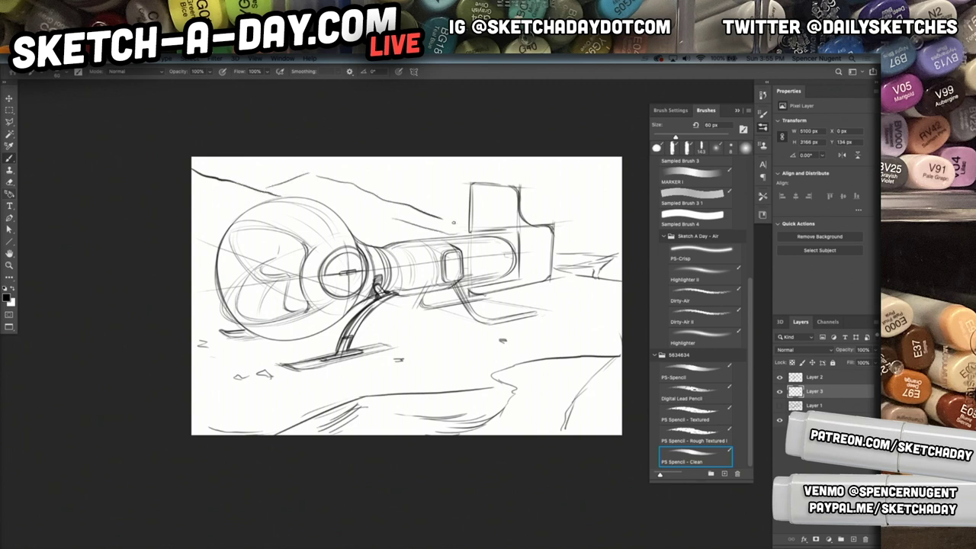
{"action": "left_click_drag", "start_coordinate": [452, 221], "coordinate": [469, 214]}
{"action": "mouse_move", "coordinate": [529, 215]}
{"action": "left_mouse_down"}
{"action": "mouse_move", "coordinate": [563, 227]}
{"action": "mouse_move", "coordinate": [608, 218]}
{"action": "left_mouse_up"}
{"action": "mouse_move", "coordinate": [608, 219]}
{"action": "left_mouse_down"}
{"action": "mouse_move", "coordinate": [557, 246]}
{"action": "mouse_move", "coordinate": [595, 233]}
{"action": "left_mouse_up"}
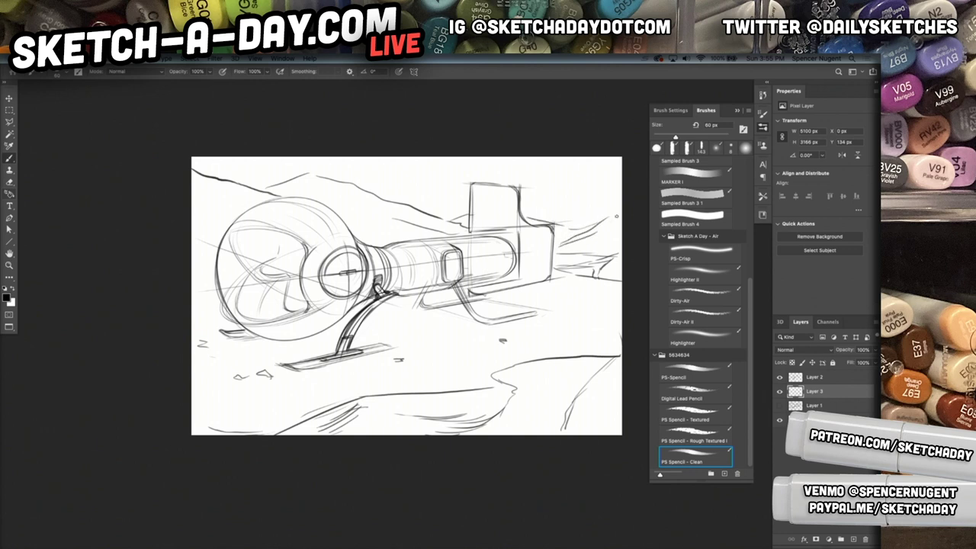
{"action": "mouse_move", "coordinate": [514, 387]}
{"action": "left_mouse_down"}
{"action": "mouse_move", "coordinate": [494, 379]}
{"action": "mouse_move", "coordinate": [599, 362]}
{"action": "left_mouse_up"}
{"action": "mouse_move", "coordinate": [526, 369]}
{"action": "left_mouse_down"}
{"action": "mouse_move", "coordinate": [595, 369]}
{"action": "mouse_move", "coordinate": [552, 375]}
{"action": "mouse_move", "coordinate": [579, 376]}
{"action": "mouse_move", "coordinate": [566, 396]}
{"action": "left_mouse_up"}
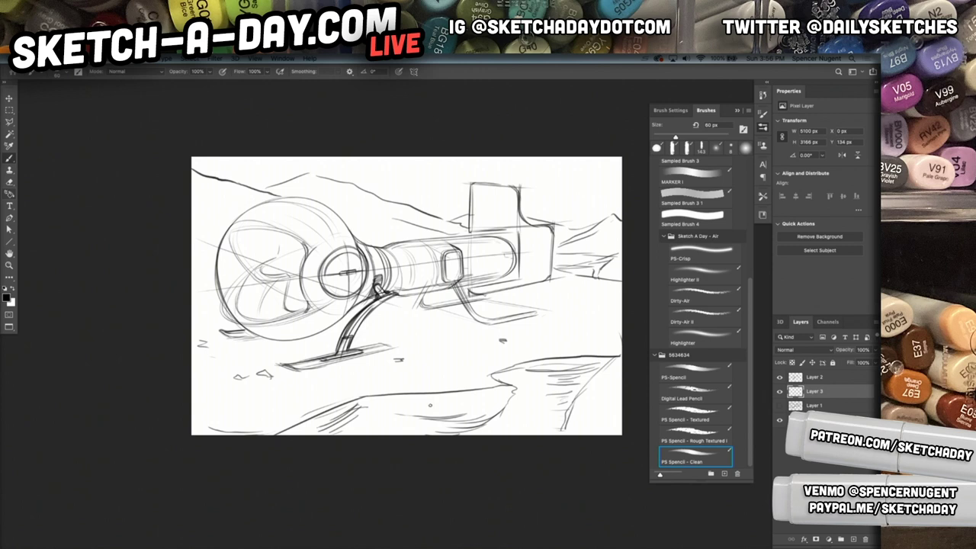
- Add a new layer directly above Layer 1
{"action": "left_click", "coordinate": [833, 405]}
{"action": "key", "text": "ctrl+shift+n"}
{"action": "key", "text": "Return"}
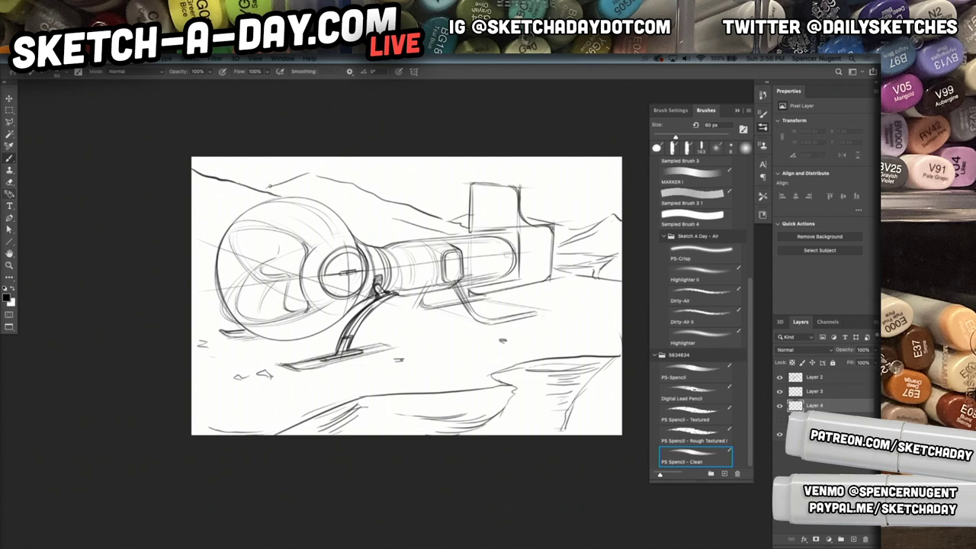
- Toggle Layer 2's visibility to identify the craft drawing, and make Layer 2 the active layer
{"action": "left_click", "coordinate": [814, 380]}
{"action": "left_click", "coordinate": [813, 392]}
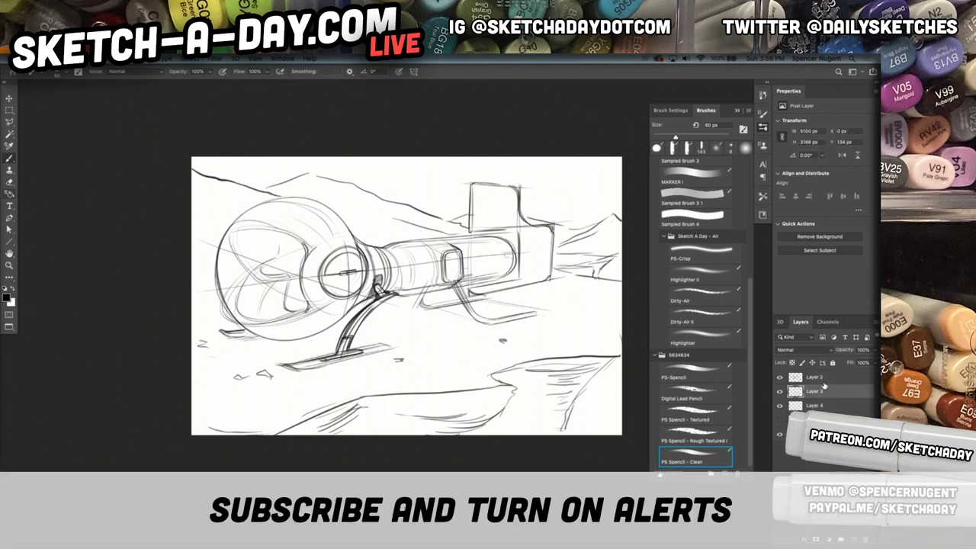
{"action": "left_click", "coordinate": [780, 377]}
{"action": "left_click", "coordinate": [779, 377]}
{"action": "left_click", "coordinate": [813, 376]}
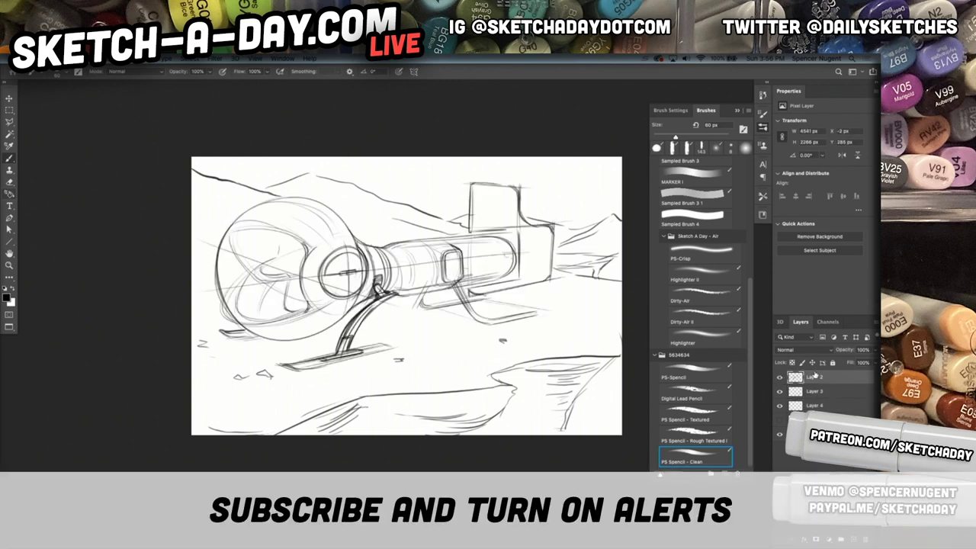
- Draw a curved line along the cockpit window's front edge, undoing the strokes that miss the curve
{"action": "scroll", "coordinate": [271, 271], "scroll_direction": "up", "scroll_amount": 6}
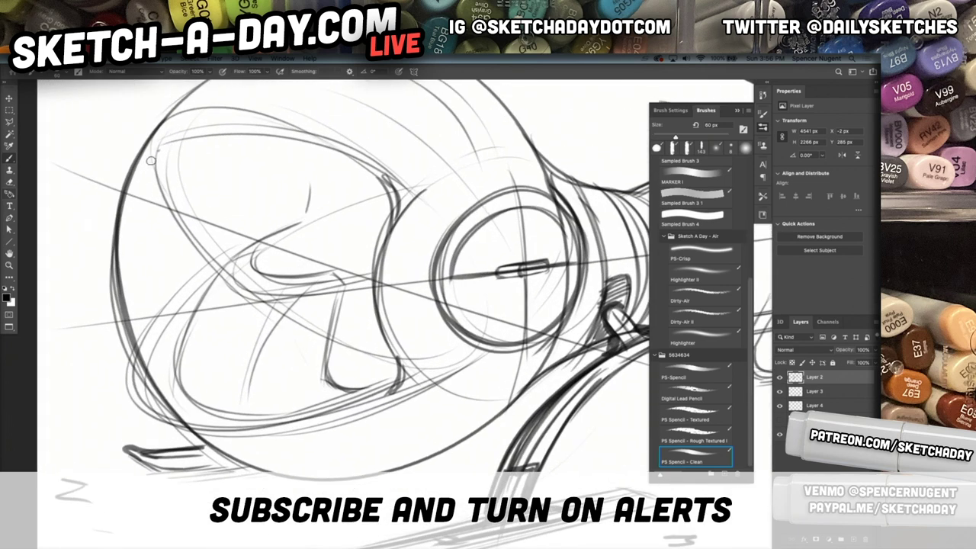
{"action": "left_click_drag", "start_coordinate": [158, 151], "coordinate": [162, 334]}
{"action": "key", "text": "ctrl+z"}
{"action": "left_click_drag", "start_coordinate": [159, 145], "coordinate": [152, 376]}
{"action": "key", "text": "ctrl+z"}
{"action": "left_click_drag", "start_coordinate": [156, 149], "coordinate": [179, 392]}
{"action": "key", "text": "super+z"}
{"action": "mouse_move", "coordinate": [159, 143]}
{"action": "left_mouse_down"}
{"action": "mouse_move", "coordinate": [133, 269]}
{"action": "mouse_move", "coordinate": [187, 403]}
{"action": "left_mouse_up"}
{"action": "key", "text": "super+z"}
{"action": "left_click_drag", "start_coordinate": [152, 149], "coordinate": [200, 426]}
{"action": "key", "text": "super+z"}
{"action": "left_click_drag", "start_coordinate": [160, 136], "coordinate": [199, 421]}
- Stipple clusters of small dots on the cockpit sphere around the round hatch
{"action": "scroll", "coordinate": [334, 221], "scroll_direction": "down", "scroll_amount": 5}
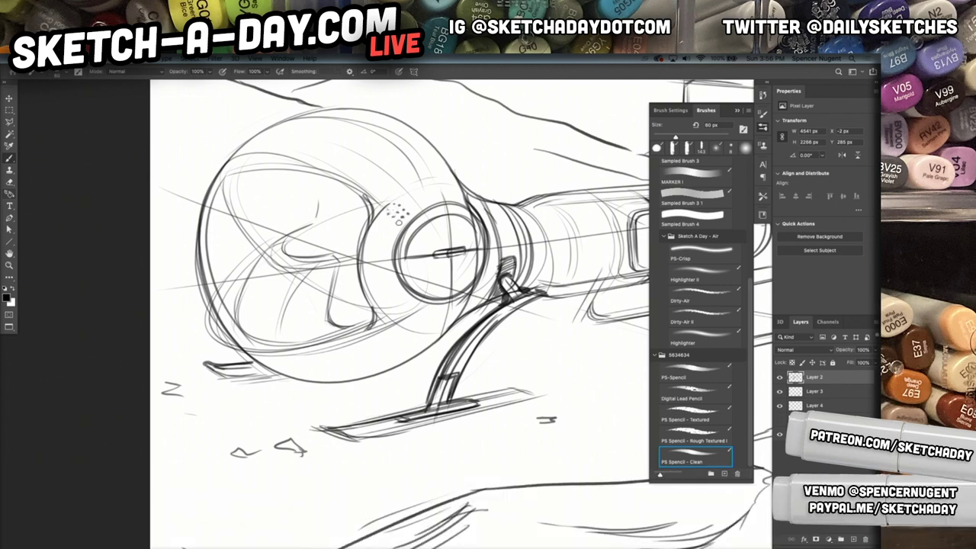
{"action": "left_click", "coordinate": [395, 229]}
{"action": "left_click", "coordinate": [383, 226]}
{"action": "left_click", "coordinate": [390, 237]}
{"action": "left_click", "coordinate": [384, 234]}
{"action": "left_click", "coordinate": [381, 230]}
{"action": "left_click", "coordinate": [375, 229]}
{"action": "left_click", "coordinate": [387, 242]}
{"action": "left_click", "coordinate": [386, 291]}
{"action": "left_click", "coordinate": [380, 293]}
{"action": "left_click", "coordinate": [434, 328]}
{"action": "left_click", "coordinate": [437, 330]}
{"action": "scroll", "coordinate": [564, 267], "scroll_direction": "down", "scroll_amount": 3}
{"action": "left_click_drag", "start_coordinate": [556, 304], "coordinate": [570, 286]}
{"action": "left_click_drag", "start_coordinate": [446, 313], "coordinate": [350, 343]}
{"action": "scroll", "coordinate": [412, 304], "scroll_direction": "down", "scroll_amount": 2}
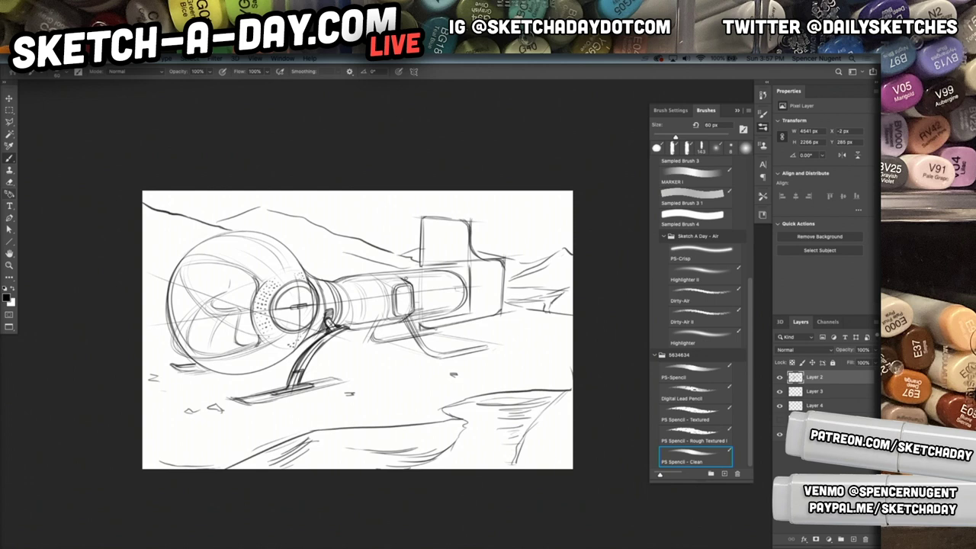
- Sketch curved contour strokes at the rear end of the tail body, undoing the last stroke
{"action": "left_click_drag", "start_coordinate": [448, 272], "coordinate": [451, 311]}
{"action": "left_click_drag", "start_coordinate": [465, 268], "coordinate": [468, 281]}
{"action": "mouse_move", "coordinate": [467, 271]}
{"action": "left_mouse_down"}
{"action": "mouse_move", "coordinate": [469, 305]}
{"action": "mouse_move", "coordinate": [502, 233]}
{"action": "left_mouse_up"}
{"action": "key", "text": "ctrl+z"}
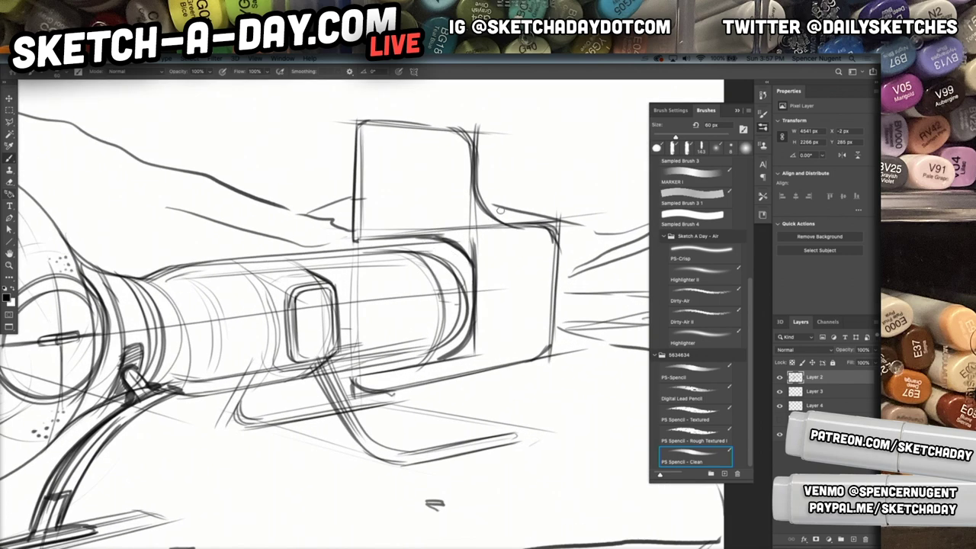
- Undo the last stroke and draw a heavy rounded outline around the upper rear corner of the tail body up to the fin
{"action": "key", "text": "r"}
{"action": "left_click_drag", "start_coordinate": [258, 368], "coordinate": [459, 416]}
{"action": "mouse_move", "coordinate": [362, 328]}
{"action": "left_mouse_down"}
{"action": "mouse_move", "coordinate": [372, 316]}
{"action": "mouse_move", "coordinate": [357, 347]}
{"action": "left_mouse_up"}
{"action": "key", "text": "b"}
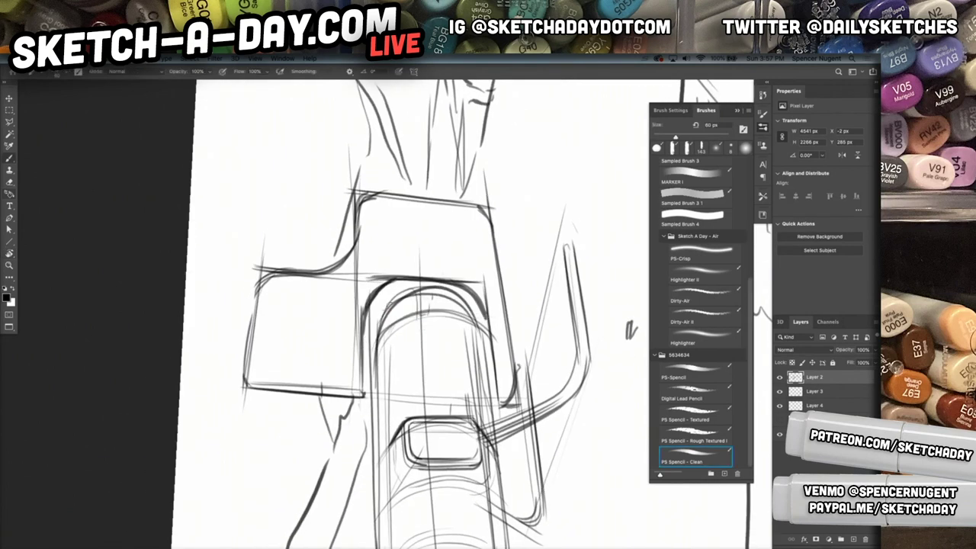
{"action": "key", "text": "super+z"}
{"action": "left_click_drag", "start_coordinate": [384, 330], "coordinate": [392, 299]}
{"action": "mouse_move", "coordinate": [333, 359]}
{"action": "left_mouse_down"}
{"action": "mouse_move", "coordinate": [409, 218]}
{"action": "mouse_move", "coordinate": [456, 204]}
{"action": "left_mouse_up"}
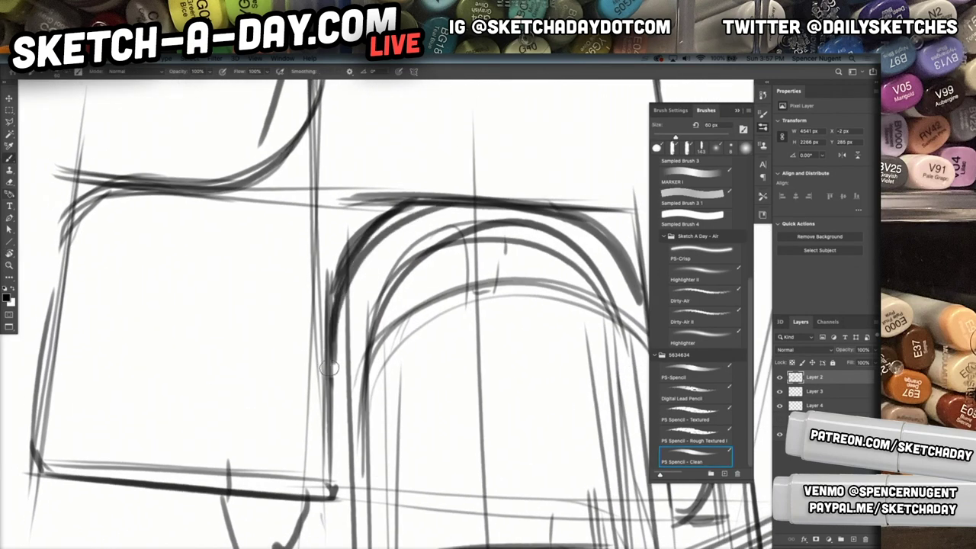
{"action": "left_click_drag", "start_coordinate": [333, 373], "coordinate": [473, 196]}
{"action": "mouse_move", "coordinate": [354, 270]}
{"action": "left_mouse_down"}
{"action": "mouse_move", "coordinate": [414, 219]}
{"action": "mouse_move", "coordinate": [479, 202]}
{"action": "mouse_move", "coordinate": [329, 388]}
{"action": "left_mouse_up"}
{"action": "left_click_drag", "start_coordinate": [338, 292], "coordinate": [332, 462]}
{"action": "left_click_drag", "start_coordinate": [329, 343], "coordinate": [329, 509]}
{"action": "left_click_drag", "start_coordinate": [331, 378], "coordinate": [332, 523]}
- Set the eraser to a hard round 63 px brush at 100% opacity while fading the excess corner lines
{"action": "key", "text": "e"}
{"action": "mouse_move", "coordinate": [366, 213]}
{"action": "left_mouse_down"}
{"action": "mouse_move", "coordinate": [336, 274]}
{"action": "mouse_move", "coordinate": [420, 175]}
{"action": "mouse_move", "coordinate": [292, 261]}
{"action": "left_mouse_up"}
{"action": "right_click", "coordinate": [338, 285]}
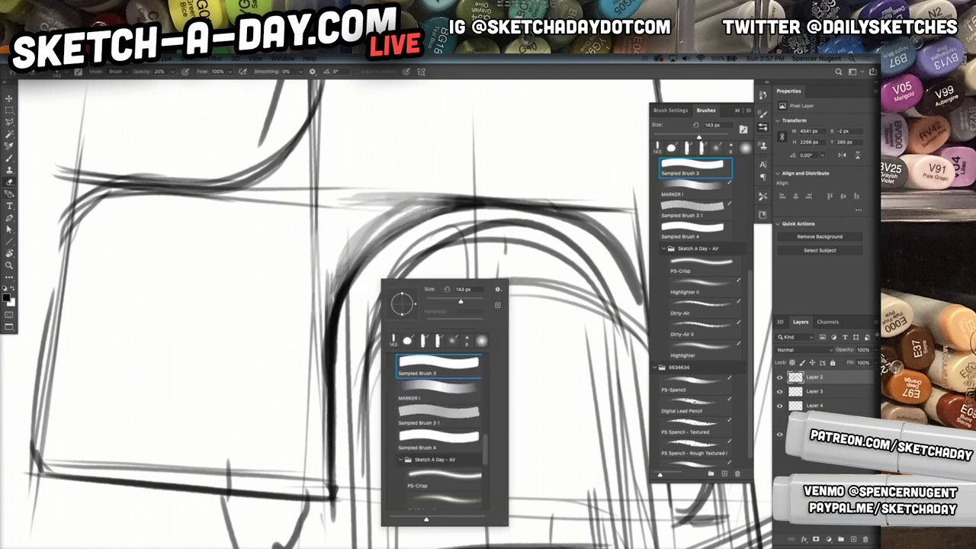
{"action": "scroll", "coordinate": [485, 445], "scroll_direction": "up", "scroll_amount": 10}
{"action": "left_click", "coordinate": [439, 372]}
{"action": "left_click_drag", "start_coordinate": [458, 302], "coordinate": [442, 302]}
{"action": "mouse_move", "coordinate": [423, 188]}
{"action": "left_mouse_down"}
{"action": "mouse_move", "coordinate": [345, 242]}
{"action": "mouse_move", "coordinate": [429, 183]}
{"action": "mouse_move", "coordinate": [329, 245]}
{"action": "left_mouse_up"}
{"action": "key", "text": "0"}
- Erase the construction lines outside the tail body's rounded upper rear corner and trim its outline
{"action": "mouse_move", "coordinate": [419, 183]}
{"action": "left_mouse_down"}
{"action": "mouse_move", "coordinate": [338, 221]}
{"action": "mouse_move", "coordinate": [355, 234]}
{"action": "mouse_move", "coordinate": [303, 394]}
{"action": "left_mouse_up"}
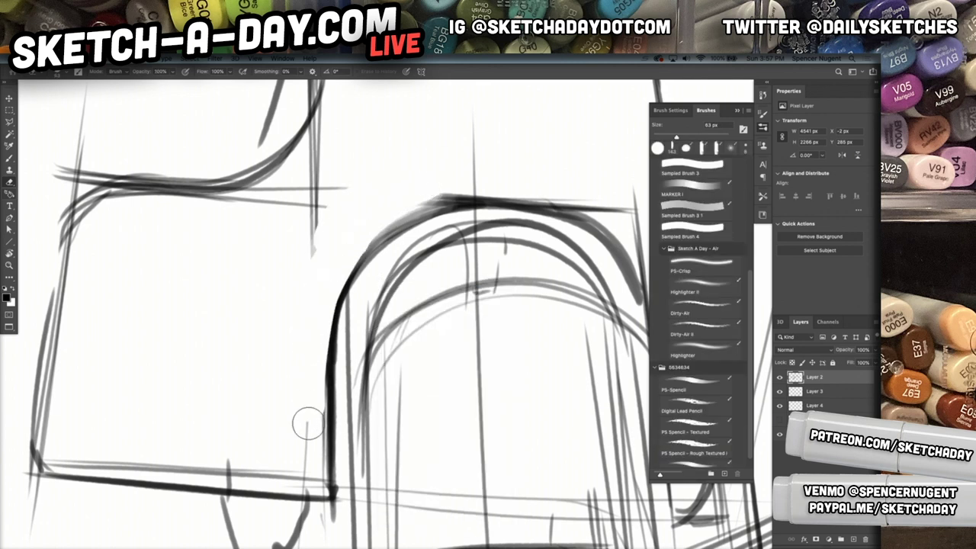
{"action": "mouse_move", "coordinate": [334, 267]}
{"action": "left_mouse_down"}
{"action": "mouse_move", "coordinate": [501, 151]}
{"action": "mouse_move", "coordinate": [362, 205]}
{"action": "mouse_move", "coordinate": [323, 183]}
{"action": "mouse_move", "coordinate": [334, 105]}
{"action": "mouse_move", "coordinate": [281, 191]}
{"action": "mouse_move", "coordinate": [178, 216]}
{"action": "left_mouse_up"}
{"action": "left_click_drag", "start_coordinate": [309, 279], "coordinate": [312, 464]}
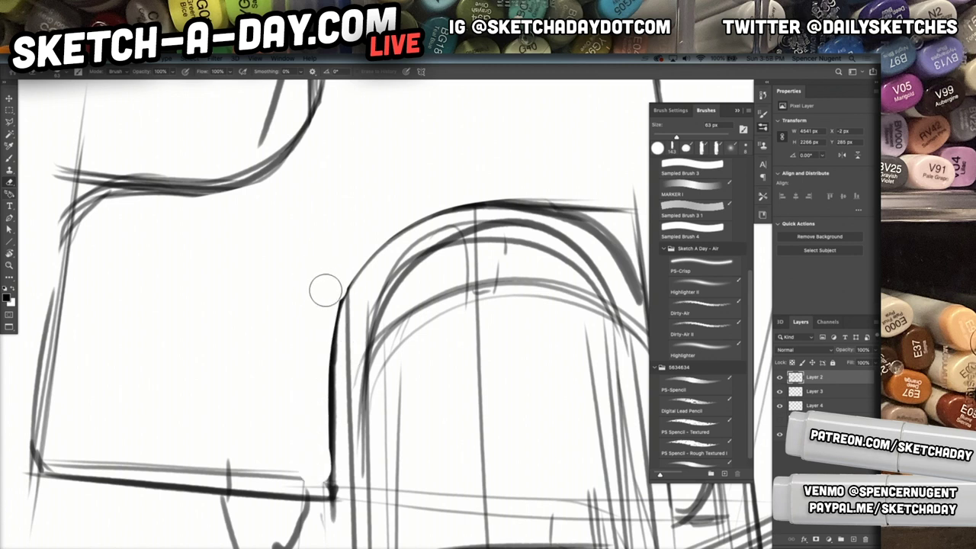
- Erase the overshooting lines outside the lower rear corner of the tail body to leave a clean curve
{"action": "mouse_move", "coordinate": [468, 302]}
{"action": "left_mouse_down"}
{"action": "mouse_move", "coordinate": [295, 356]}
{"action": "mouse_move", "coordinate": [266, 298]}
{"action": "left_mouse_up"}
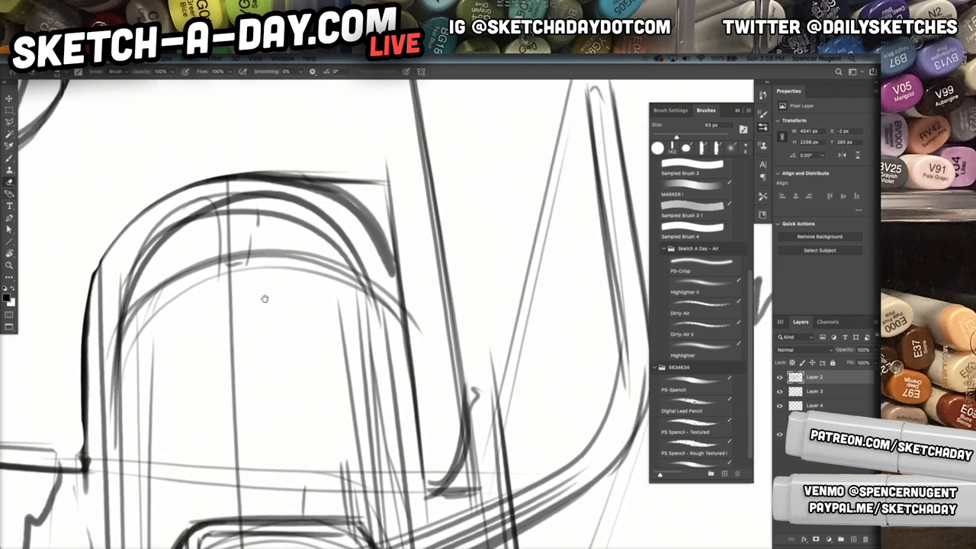
{"action": "key", "text": "r"}
{"action": "left_click_drag", "start_coordinate": [334, 324], "coordinate": [420, 209]}
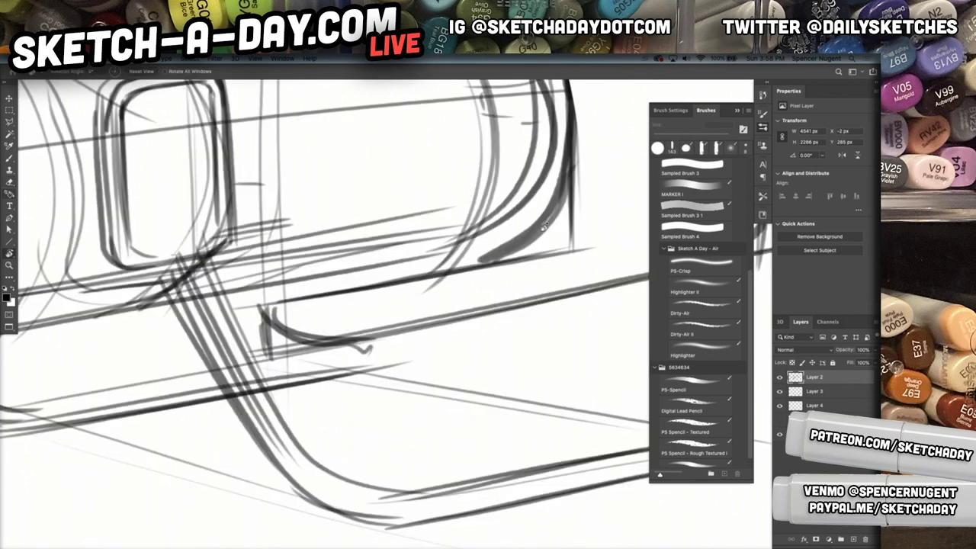
{"action": "key", "text": "b"}
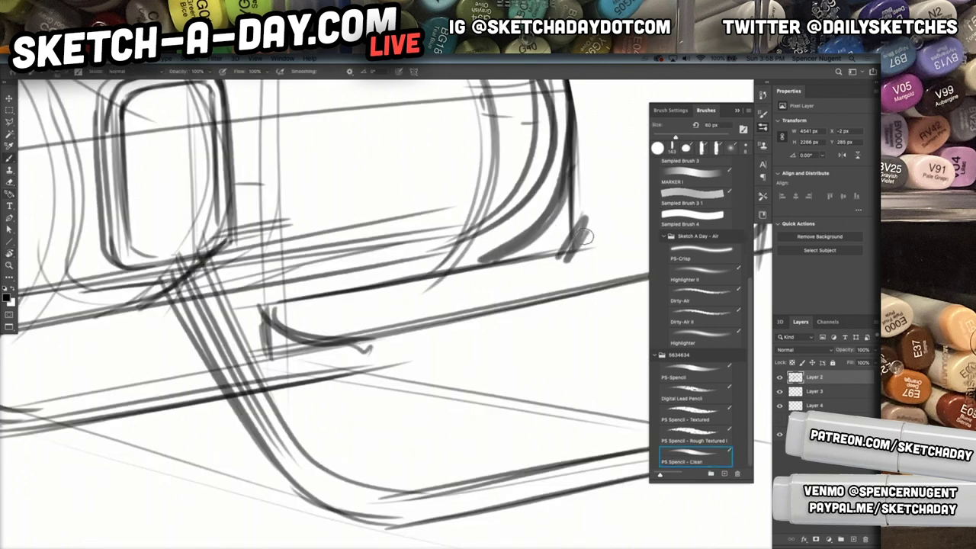
{"action": "key", "text": "e"}
{"action": "mouse_move", "coordinate": [595, 218]}
{"action": "left_mouse_down"}
{"action": "mouse_move", "coordinate": [557, 262]}
{"action": "mouse_move", "coordinate": [584, 202]}
{"action": "mouse_move", "coordinate": [584, 131]}
{"action": "mouse_move", "coordinate": [556, 228]}
{"action": "mouse_move", "coordinate": [463, 288]}
{"action": "mouse_move", "coordinate": [419, 296]}
{"action": "left_mouse_up"}
{"action": "mouse_move", "coordinate": [590, 150]}
{"action": "left_mouse_down"}
{"action": "mouse_move", "coordinate": [590, 93]}
{"action": "mouse_move", "coordinate": [576, 206]}
{"action": "mouse_move", "coordinate": [591, 97]}
{"action": "mouse_move", "coordinate": [584, 147]}
{"action": "left_mouse_up"}
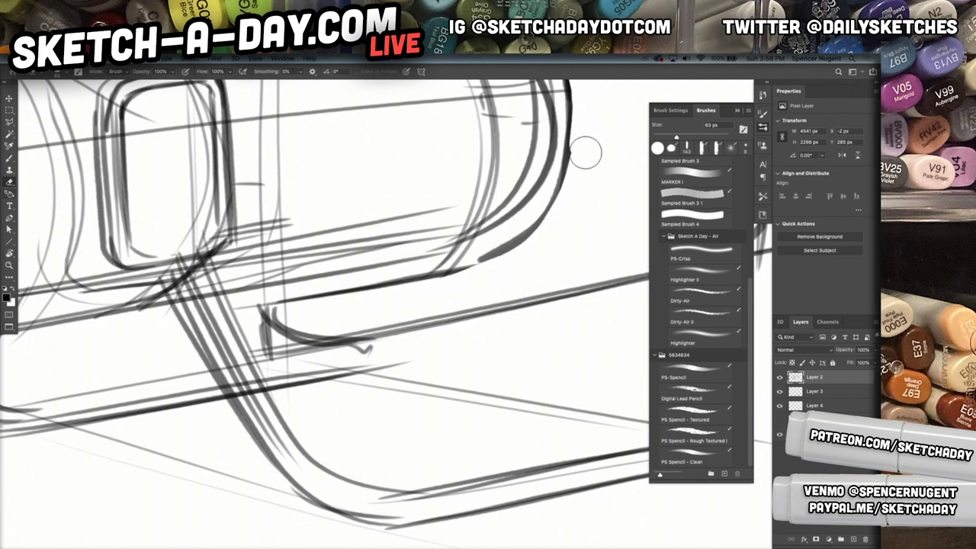
- Darken the tail body's lower rear curve with the pencil brush and sketch a small fitting on the tail tip
{"action": "key", "text": "b"}
{"action": "left_click_drag", "start_coordinate": [522, 234], "coordinate": [412, 281]}
{"action": "left_click_drag", "start_coordinate": [500, 253], "coordinate": [398, 280]}
{"action": "left_click_drag", "start_coordinate": [509, 254], "coordinate": [405, 449]}
{"action": "left_click_drag", "start_coordinate": [424, 270], "coordinate": [470, 266]}
{"action": "mouse_move", "coordinate": [435, 299]}
{"action": "left_mouse_down"}
{"action": "mouse_move", "coordinate": [473, 293]}
{"action": "mouse_move", "coordinate": [460, 254]}
{"action": "mouse_move", "coordinate": [404, 412]}
{"action": "left_mouse_up"}
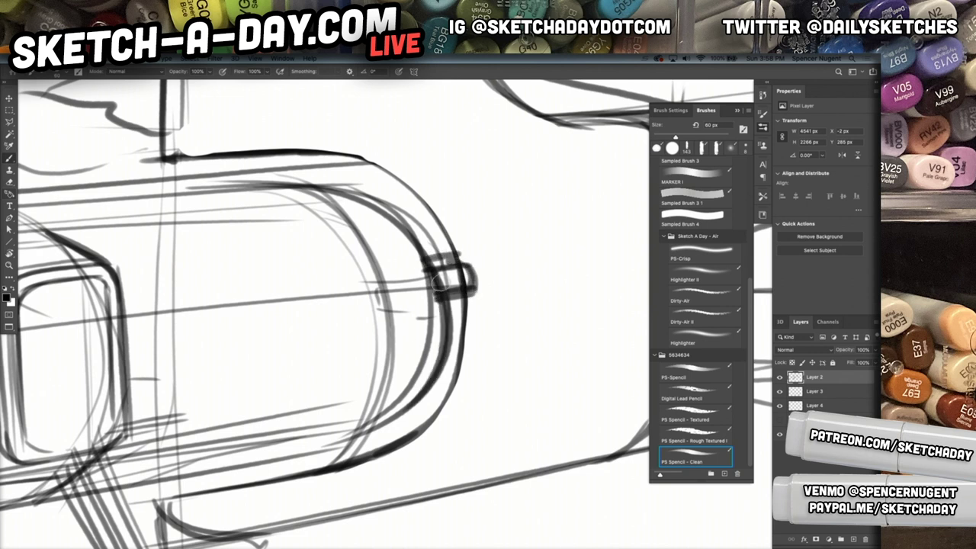
- Darken the inner rear curve of the tail body below the tip fitting with bold pencil strokes
{"action": "left_click_drag", "start_coordinate": [449, 266], "coordinate": [359, 441]}
{"action": "left_click_drag", "start_coordinate": [451, 276], "coordinate": [374, 439]}
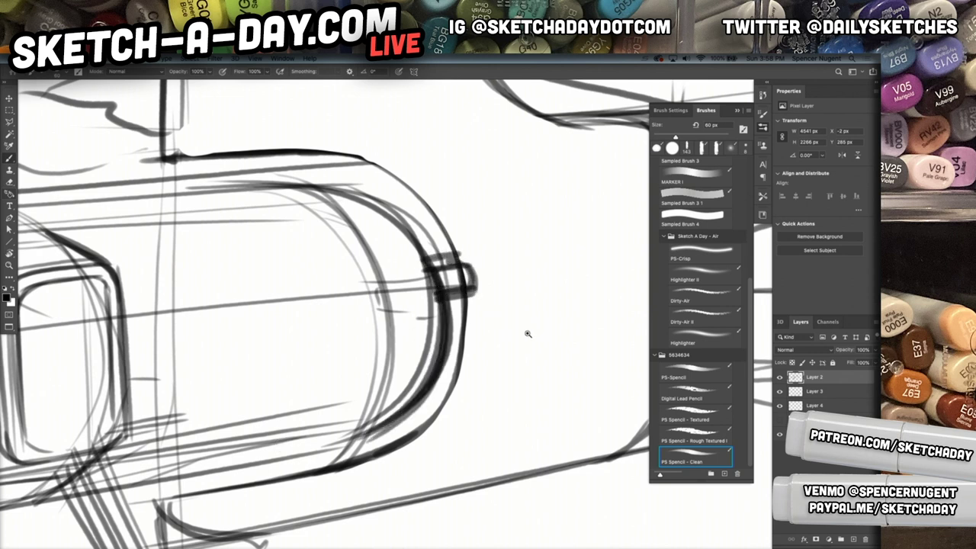
{"action": "scroll", "coordinate": [526, 333], "scroll_direction": "down", "scroll_amount": 5}
{"action": "scroll", "coordinate": [491, 368], "scroll_direction": "down", "scroll_amount": 2}
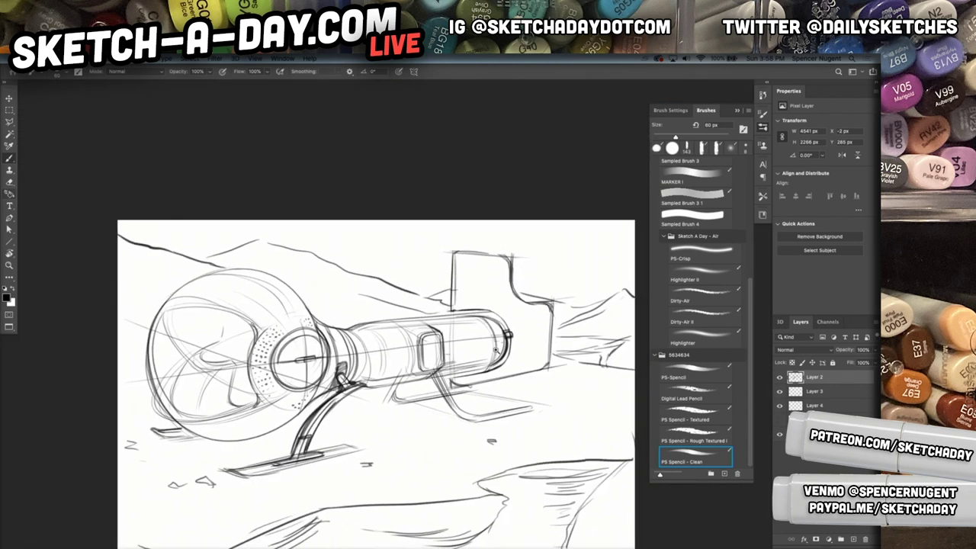
{"action": "scroll", "coordinate": [540, 364], "scroll_direction": "down", "scroll_amount": 2}
{"action": "scroll", "coordinate": [536, 359], "scroll_direction": "up", "scroll_amount": 1}
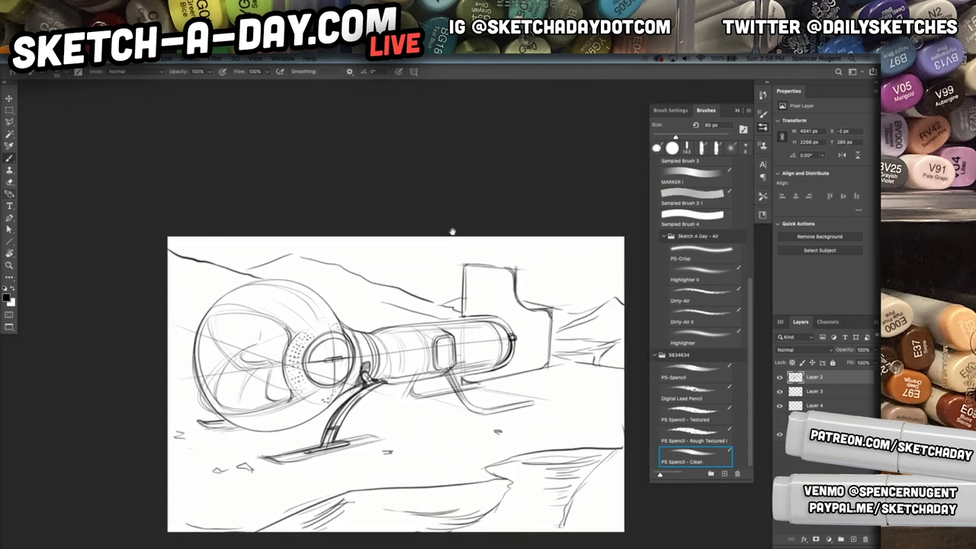
{"action": "left_click_drag", "start_coordinate": [500, 319], "coordinate": [469, 305]}
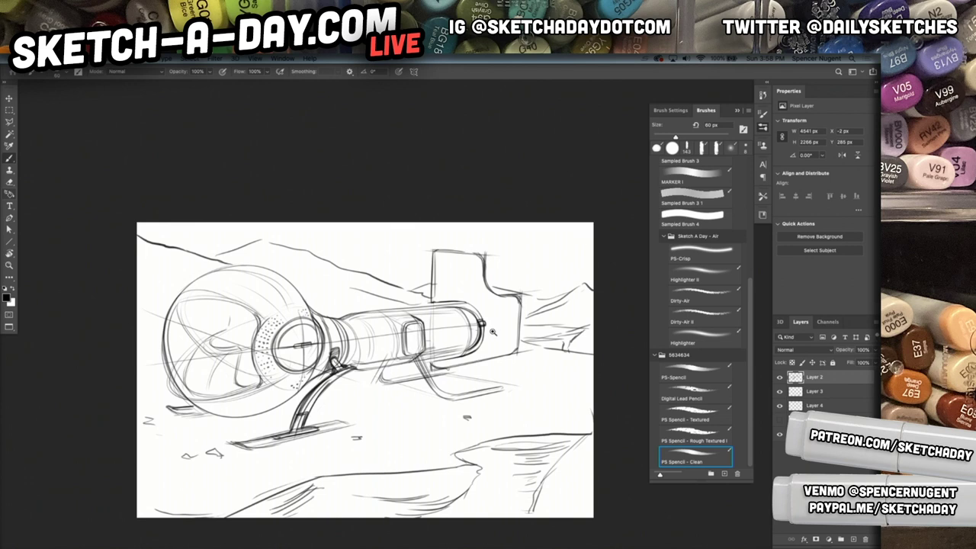
{"action": "scroll", "coordinate": [493, 331], "scroll_direction": "down", "scroll_amount": 2}
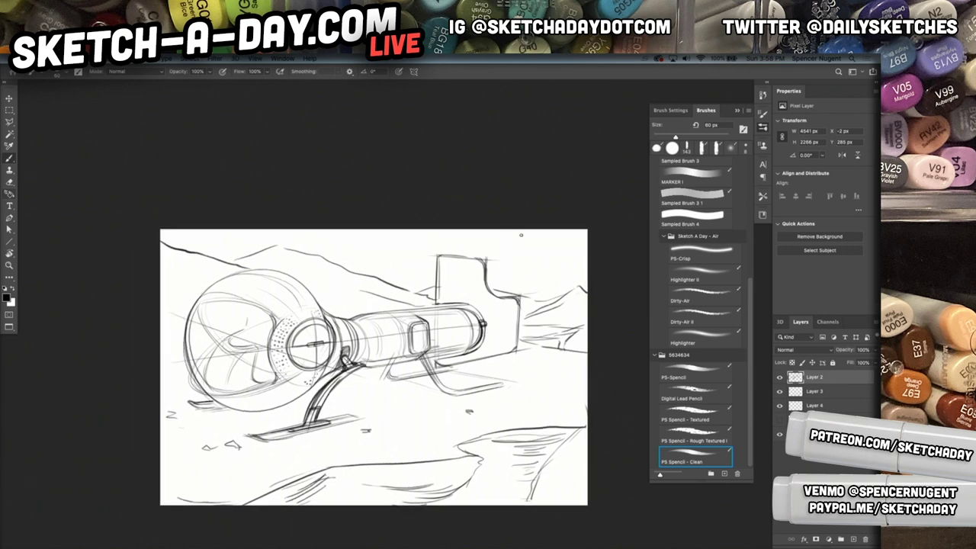
- Add a new layer for shading below the line-drawing layers and choose the Highlighter brush preset
{"action": "left_click", "coordinate": [810, 406]}
{"action": "key", "text": "super+shift+n"}
{"action": "key", "text": "Return"}
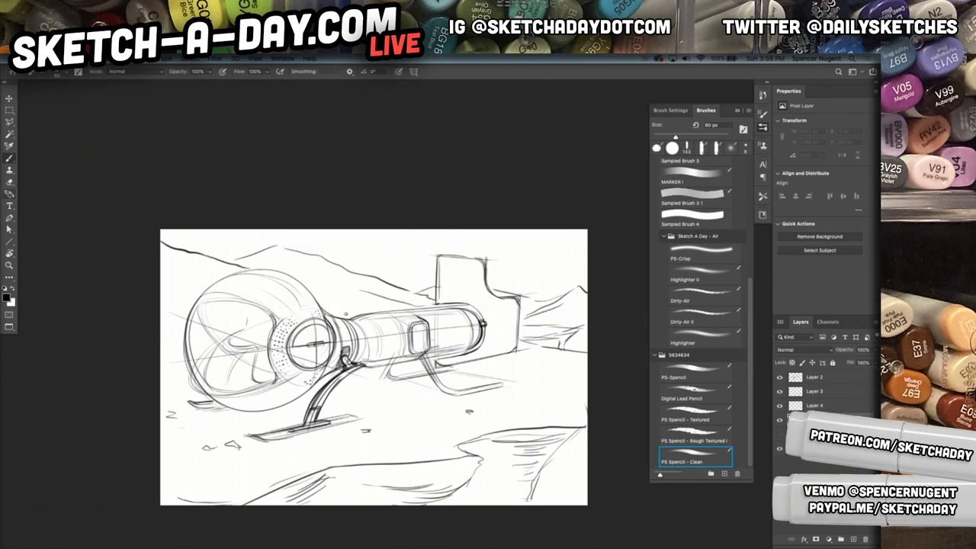
{"action": "key", "text": "e"}
{"action": "right_click", "coordinate": [405, 484]}
{"action": "left_click", "coordinate": [436, 461]}
{"action": "double_click", "coordinate": [480, 480]}
{"action": "right_click", "coordinate": [490, 496]}
{"action": "mouse_move", "coordinate": [567, 504]}
{"action": "left_mouse_down"}
{"action": "mouse_move", "coordinate": [570, 392]}
{"action": "mouse_move", "coordinate": [567, 492]}
{"action": "mouse_move", "coordinate": [567, 481]}
{"action": "left_mouse_up"}
{"action": "left_click", "coordinate": [543, 482]}
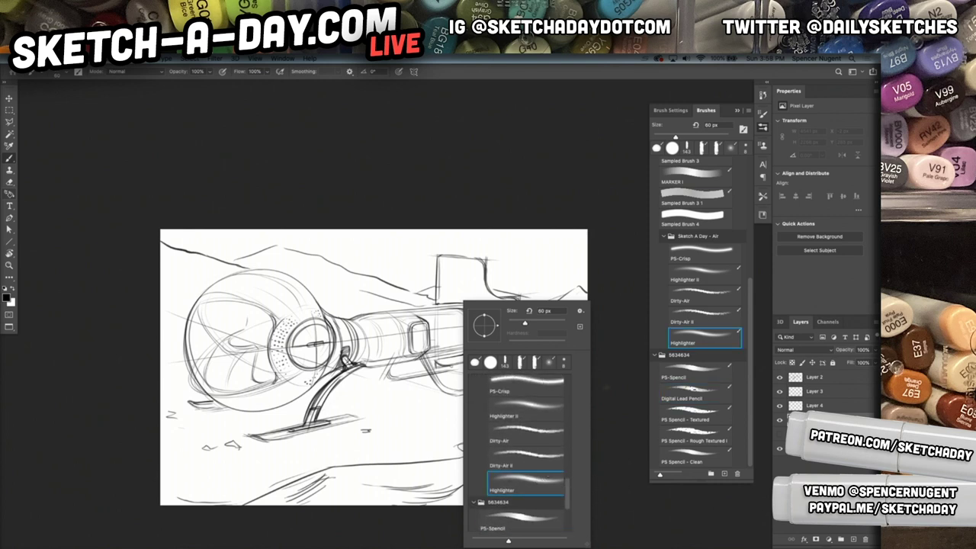
- Try a soft shading stroke near the front landing leg and enlarge the Highlighter brush to 460 px
{"action": "left_click_drag", "start_coordinate": [528, 325], "coordinate": [551, 324]}
{"action": "left_click_drag", "start_coordinate": [342, 384], "coordinate": [366, 440]}
{"action": "key", "text": "super+z"}
{"action": "right_click", "coordinate": [548, 360]}
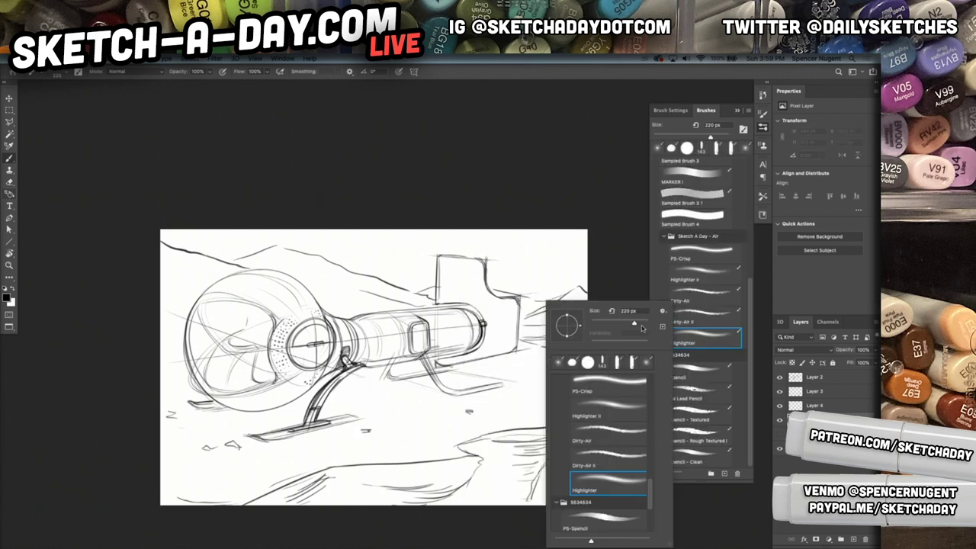
{"action": "key", "text": "Return"}
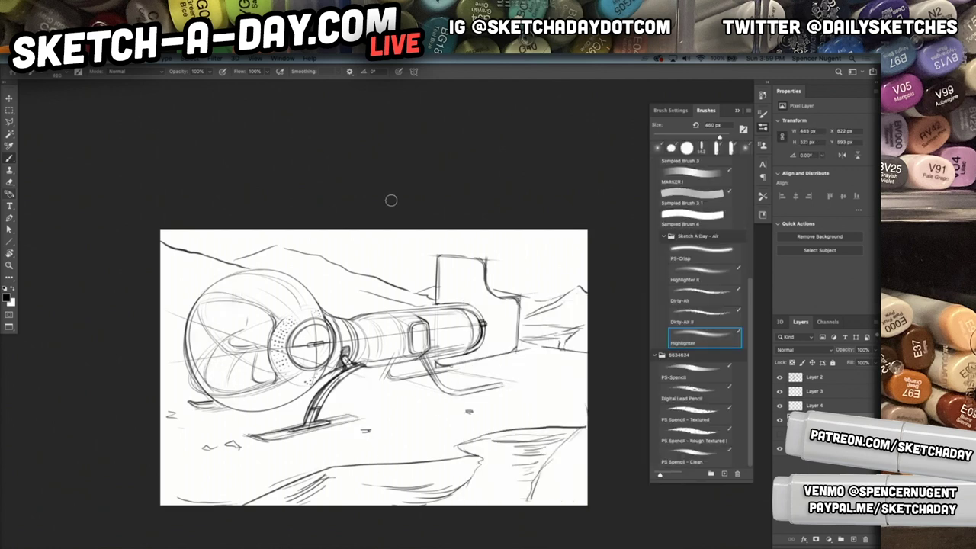
- Enlarge the Highlighter brush much further for broad shading and set the shading layer's opacity to 30%
{"action": "key", "text": "bracketright"}
{"action": "key", "text": "bracketright"}
{"action": "key", "text": "bracketright"}
{"action": "key", "text": "bracketright"}
{"action": "key", "text": "bracketright"}
{"action": "key", "text": "bracketright"}
{"action": "key", "text": "bracketright"}
{"action": "key", "text": "bracketright"}
{"action": "key", "text": "bracketright"}
{"action": "key", "text": "bracketright"}
{"action": "key", "text": "v"}
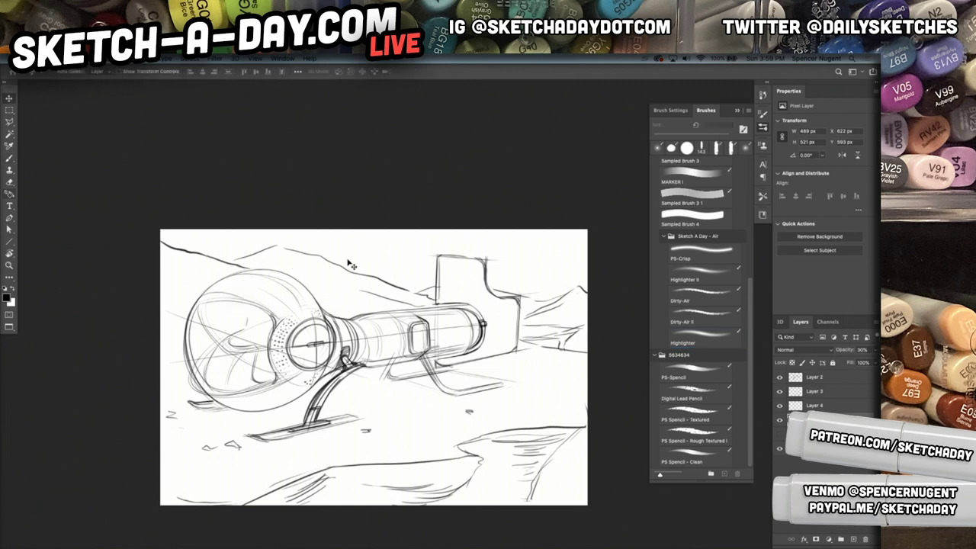
{"action": "key", "text": "b"}
- Shade the interior of the bubble cockpit with broad, soft vertical strokes
{"action": "mouse_move", "coordinate": [246, 288]}
{"action": "left_mouse_down"}
{"action": "mouse_move", "coordinate": [216, 322]}
{"action": "mouse_move", "coordinate": [262, 408]}
{"action": "left_mouse_up"}
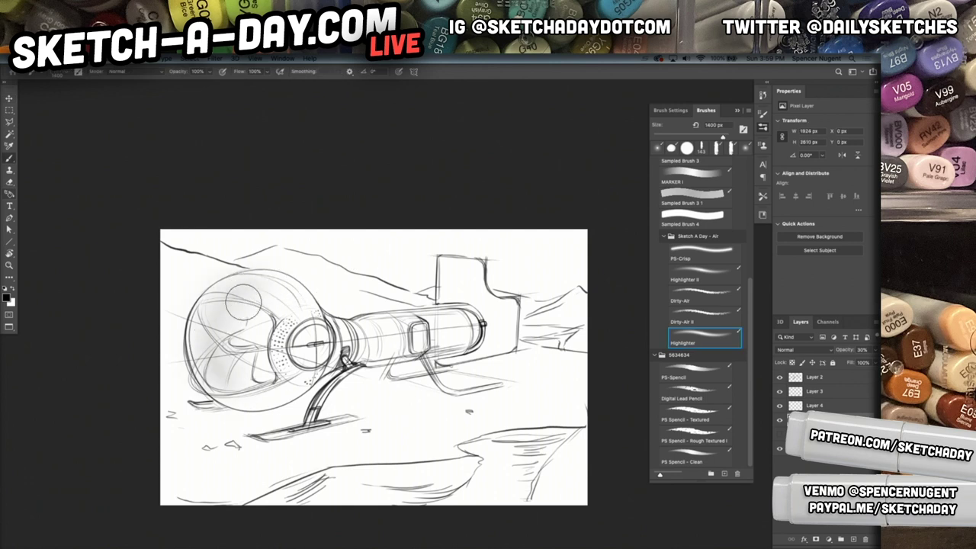
{"action": "mouse_move", "coordinate": [234, 297]}
{"action": "left_mouse_down"}
{"action": "mouse_move", "coordinate": [215, 345]}
{"action": "mouse_move", "coordinate": [285, 391]}
{"action": "left_mouse_up"}
{"action": "mouse_move", "coordinate": [278, 282]}
{"action": "left_mouse_down"}
{"action": "mouse_move", "coordinate": [214, 396]}
{"action": "mouse_move", "coordinate": [297, 412]}
{"action": "left_mouse_up"}
{"action": "mouse_move", "coordinate": [311, 340]}
{"action": "left_mouse_down"}
{"action": "mouse_move", "coordinate": [477, 323]}
{"action": "mouse_move", "coordinate": [274, 347]}
{"action": "left_mouse_up"}
{"action": "key", "text": "ctrl+z"}
- Reduce the Highlighter brush to 800 px and shade along the length of the tail body
{"action": "key", "text": "bracketleft"}
{"action": "key", "text": "bracketleft"}
{"action": "key", "text": "bracketleft"}
{"action": "key", "text": "bracketleft"}
{"action": "key", "text": "bracketleft"}
{"action": "mouse_move", "coordinate": [462, 325]}
{"action": "left_mouse_down"}
{"action": "mouse_move", "coordinate": [307, 340]}
{"action": "mouse_move", "coordinate": [465, 326]}
{"action": "left_mouse_up"}
{"action": "mouse_move", "coordinate": [372, 334]}
{"action": "left_mouse_down"}
{"action": "mouse_move", "coordinate": [324, 333]}
{"action": "mouse_move", "coordinate": [357, 335]}
{"action": "left_mouse_up"}
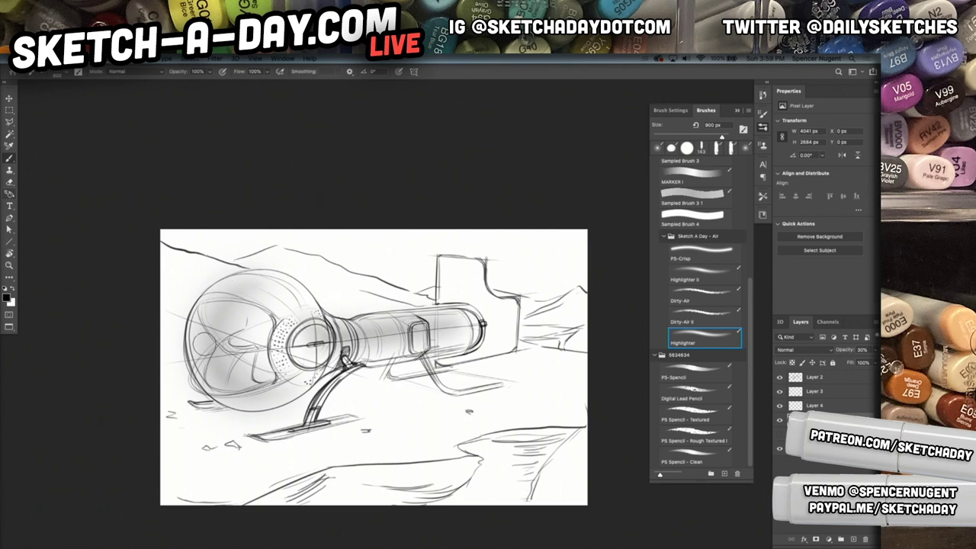
- Deepen the shading along the cockpit's upper front edge, reducing the brush to 400 px for tighter strokes
{"action": "left_click_drag", "start_coordinate": [205, 339], "coordinate": [286, 290]}
{"action": "key", "text": "bracketleft"}
{"action": "key", "text": "bracketleft"}
{"action": "key", "text": "bracketleft"}
{"action": "key", "text": "bracketleft"}
{"action": "key", "text": "bracketleft"}
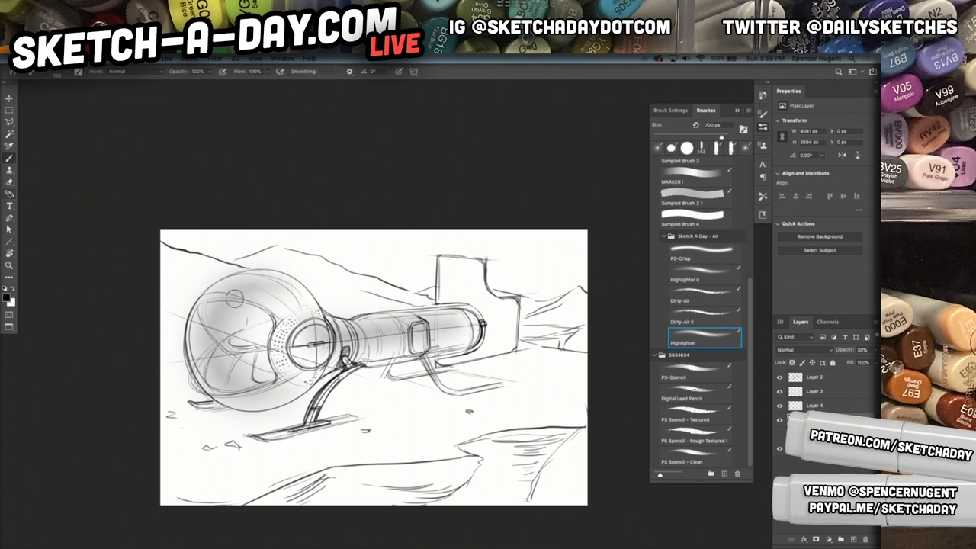
{"action": "mouse_move", "coordinate": [205, 360]}
{"action": "left_mouse_down"}
{"action": "mouse_move", "coordinate": [228, 305]}
{"action": "mouse_move", "coordinate": [205, 366]}
{"action": "mouse_move", "coordinate": [200, 328]}
{"action": "mouse_move", "coordinate": [203, 374]}
{"action": "left_mouse_up"}
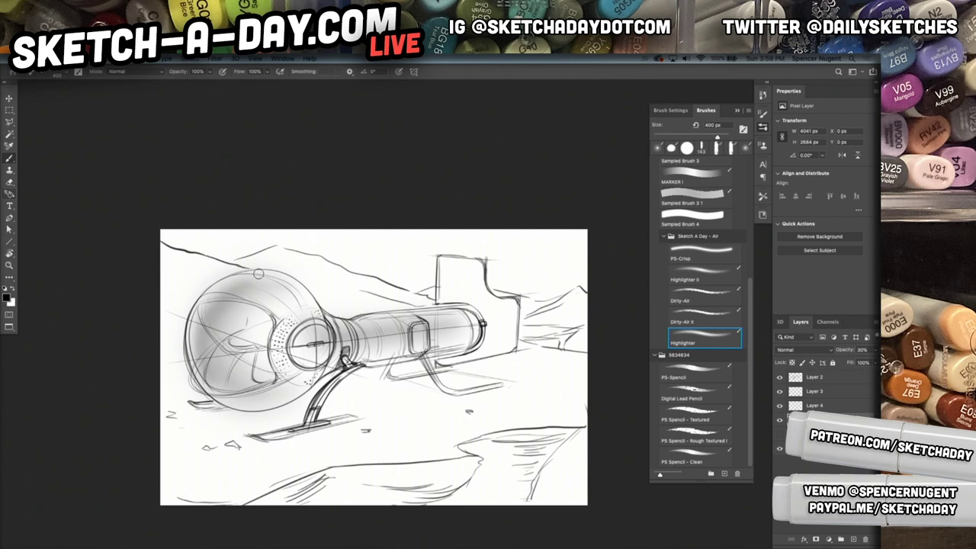
{"action": "key", "text": "ctrl+z"}
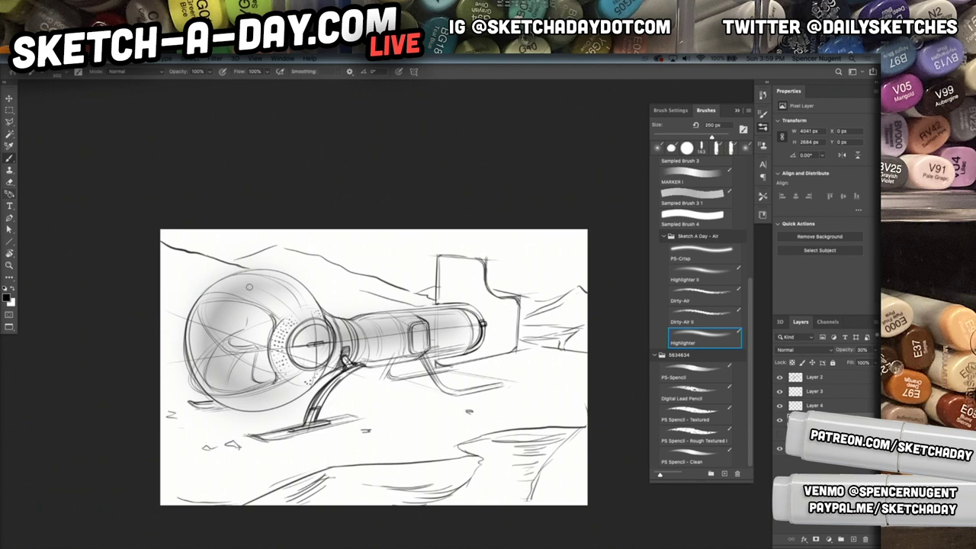
- Darken the cockpit's front and upper inner edges with a 250 px Highlighter brush
{"action": "left_click_drag", "start_coordinate": [210, 308], "coordinate": [218, 382]}
{"action": "left_click_drag", "start_coordinate": [216, 307], "coordinate": [219, 390]}
{"action": "left_click_drag", "start_coordinate": [200, 326], "coordinate": [226, 392]}
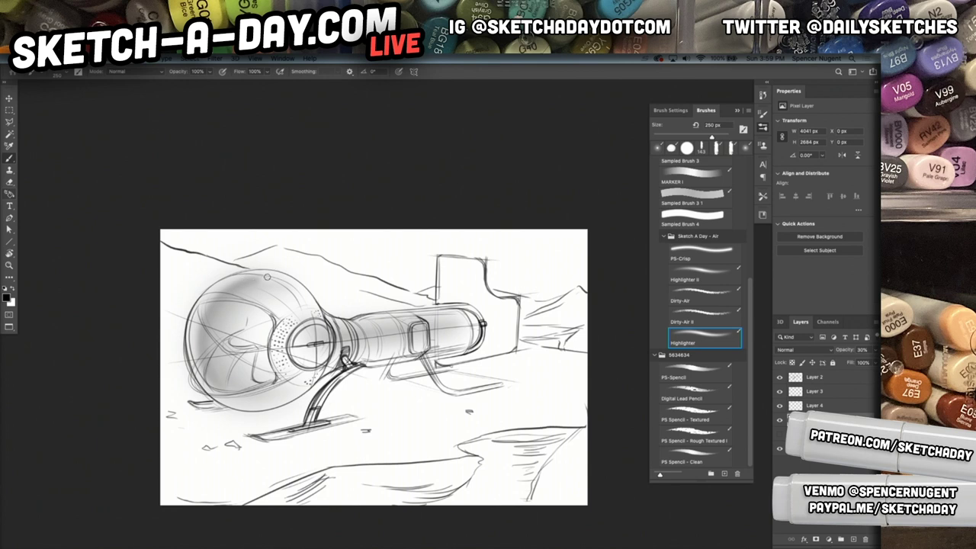
{"action": "left_click_drag", "start_coordinate": [237, 286], "coordinate": [304, 284]}
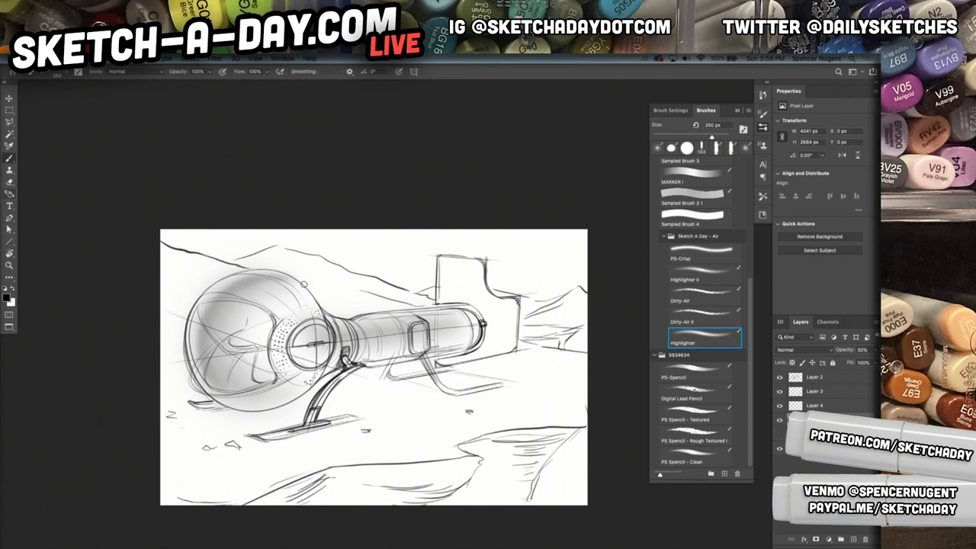
- Add a second shading layer and set the Highlighter brush to 250 px at 40% opacity
{"action": "key", "text": "ctrl+shift+n"}
{"action": "key", "text": "Return"}
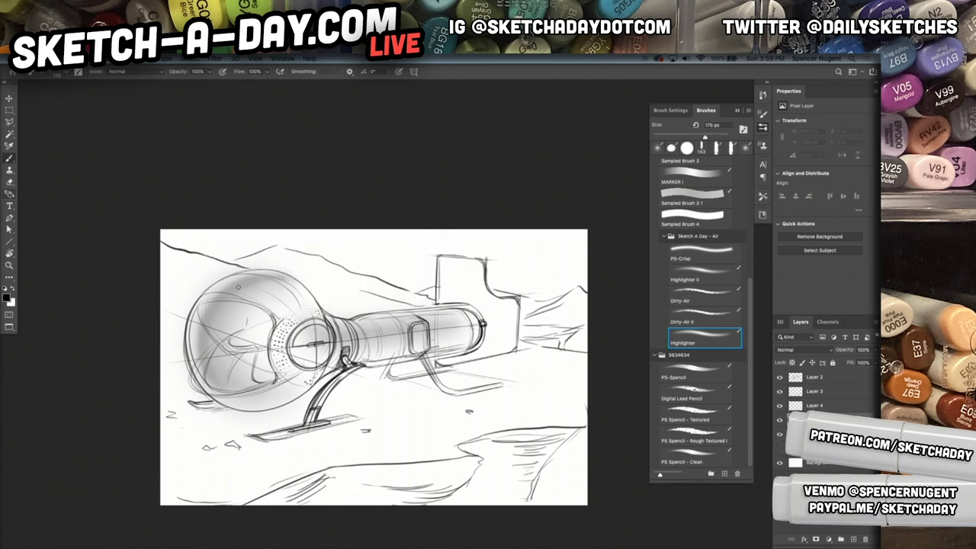
{"action": "mouse_move", "coordinate": [220, 296]}
{"action": "left_mouse_down"}
{"action": "mouse_move", "coordinate": [198, 340]}
{"action": "mouse_move", "coordinate": [225, 291]}
{"action": "left_mouse_up"}
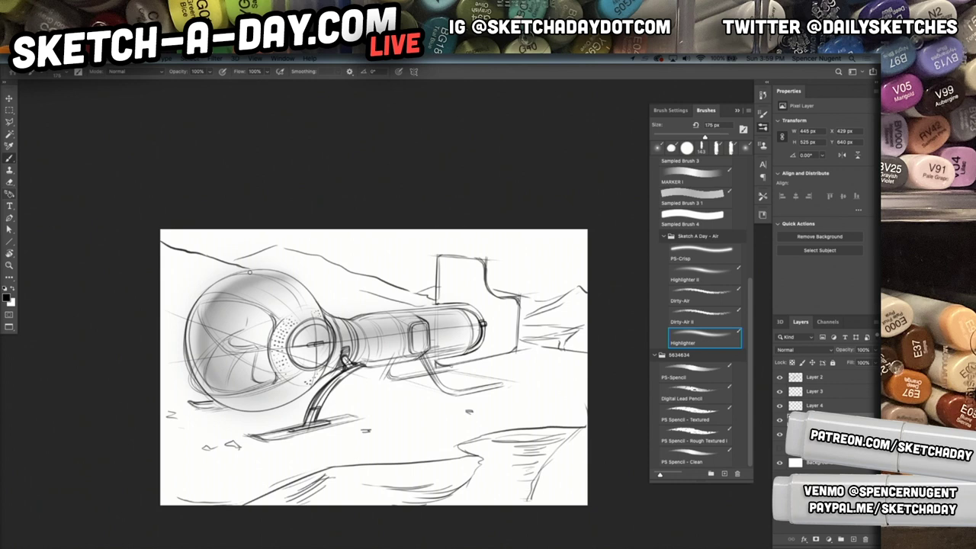
{"action": "key", "text": "ctrl+z"}
{"action": "key", "text": "bracketright"}
{"action": "mouse_move", "coordinate": [247, 284]}
{"action": "left_mouse_down"}
{"action": "mouse_move", "coordinate": [210, 299]}
{"action": "mouse_move", "coordinate": [222, 291]}
{"action": "mouse_move", "coordinate": [211, 313]}
{"action": "mouse_move", "coordinate": [221, 389]}
{"action": "left_mouse_up"}
{"action": "key", "text": "ctrl+z"}
{"action": "key", "text": "ctrl+z"}
{"action": "key", "text": "4"}
- Darken the cockpit's front inner curve, the neck joint and the tail body with soft 40% opacity strokes
{"action": "mouse_move", "coordinate": [251, 281]}
{"action": "left_mouse_down"}
{"action": "mouse_move", "coordinate": [231, 287]}
{"action": "mouse_move", "coordinate": [219, 336]}
{"action": "left_mouse_up"}
{"action": "key", "text": "ctrl+z"}
{"action": "mouse_move", "coordinate": [263, 279]}
{"action": "left_mouse_down"}
{"action": "mouse_move", "coordinate": [212, 301]}
{"action": "mouse_move", "coordinate": [213, 393]}
{"action": "left_mouse_up"}
{"action": "key", "text": "ctrl+z"}
{"action": "mouse_move", "coordinate": [272, 279]}
{"action": "left_mouse_down"}
{"action": "mouse_move", "coordinate": [198, 351]}
{"action": "mouse_move", "coordinate": [212, 392]}
{"action": "left_mouse_up"}
{"action": "mouse_move", "coordinate": [340, 330]}
{"action": "left_mouse_down"}
{"action": "mouse_move", "coordinate": [462, 317]}
{"action": "mouse_move", "coordinate": [427, 320]}
{"action": "mouse_move", "coordinate": [471, 341]}
{"action": "mouse_move", "coordinate": [354, 355]}
{"action": "left_mouse_up"}
{"action": "mouse_move", "coordinate": [472, 343]}
{"action": "left_mouse_down"}
{"action": "mouse_move", "coordinate": [354, 358]}
{"action": "mouse_move", "coordinate": [368, 357]}
{"action": "mouse_move", "coordinate": [234, 401]}
{"action": "left_mouse_up"}
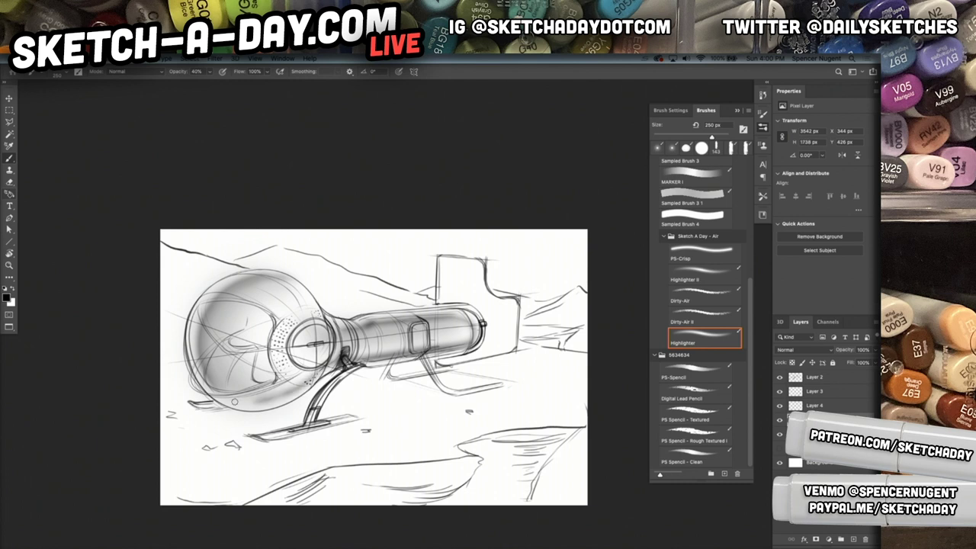
{"action": "left_click_drag", "start_coordinate": [328, 365], "coordinate": [236, 392]}
{"action": "key", "text": "super+z"}
{"action": "key", "text": "super+z"}
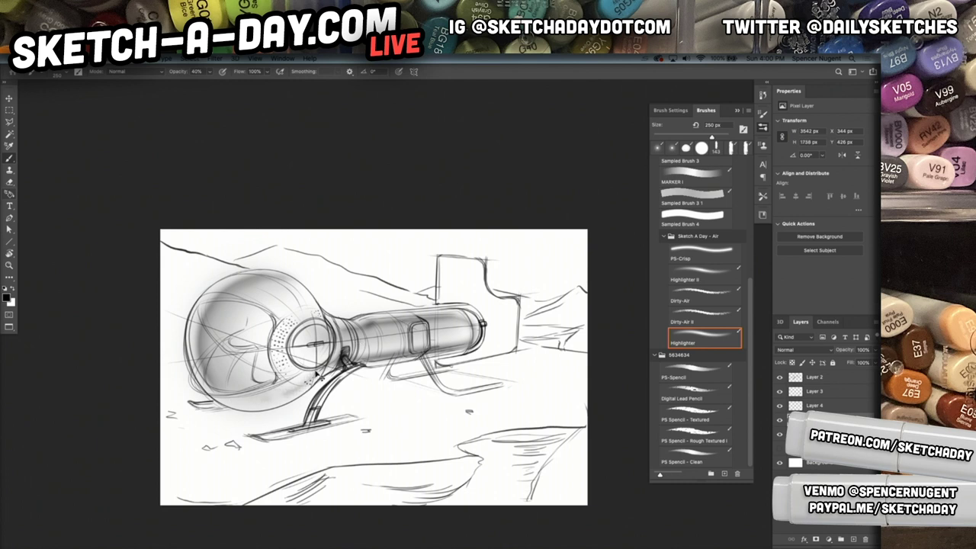
- Build up soft dark shading along the lower inner edge of the bubble cockpit
{"action": "left_click_drag", "start_coordinate": [320, 369], "coordinate": [232, 388]}
{"action": "left_click_drag", "start_coordinate": [325, 364], "coordinate": [239, 402]}
{"action": "left_click_drag", "start_coordinate": [293, 387], "coordinate": [235, 401]}
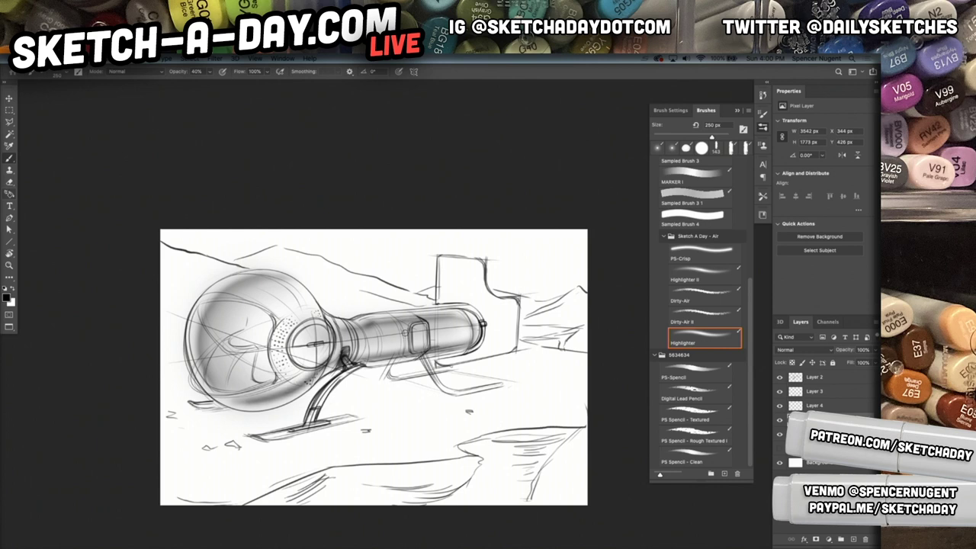
- Set the second shading layer's opacity to 80% and the first shading layer's opacity to 20%
{"action": "key", "text": "v"}
{"action": "key", "text": "4"}
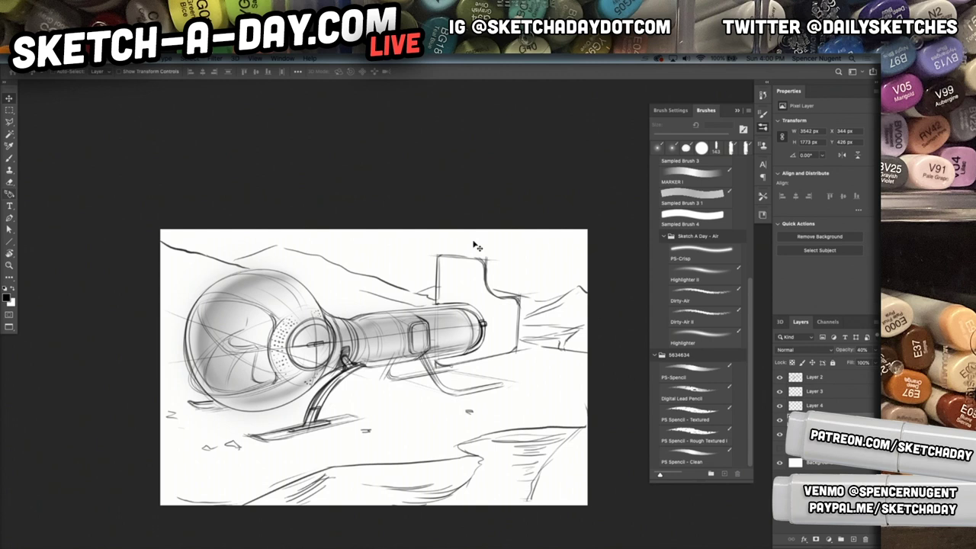
{"action": "key", "text": "8"}
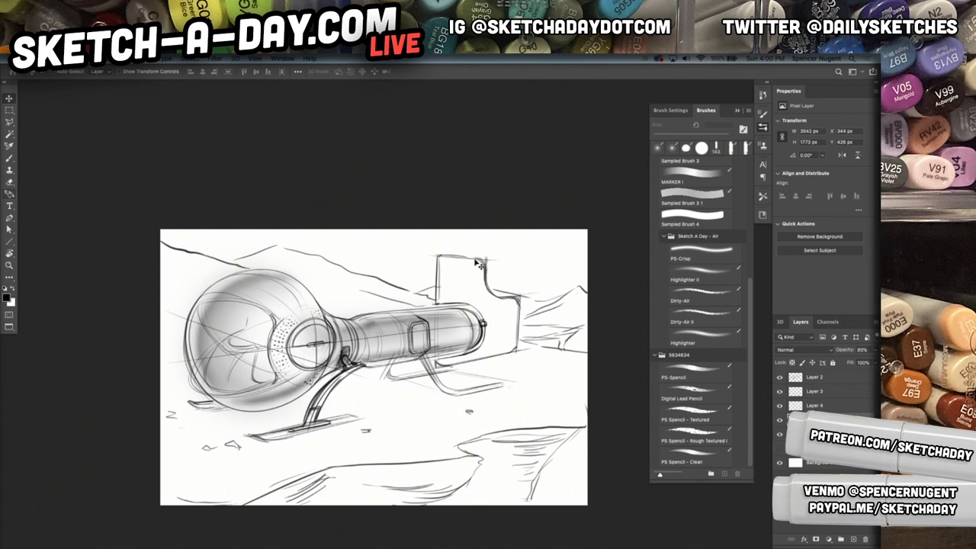
{"action": "left_click", "coordinate": [815, 434]}
{"action": "key", "text": "2"}
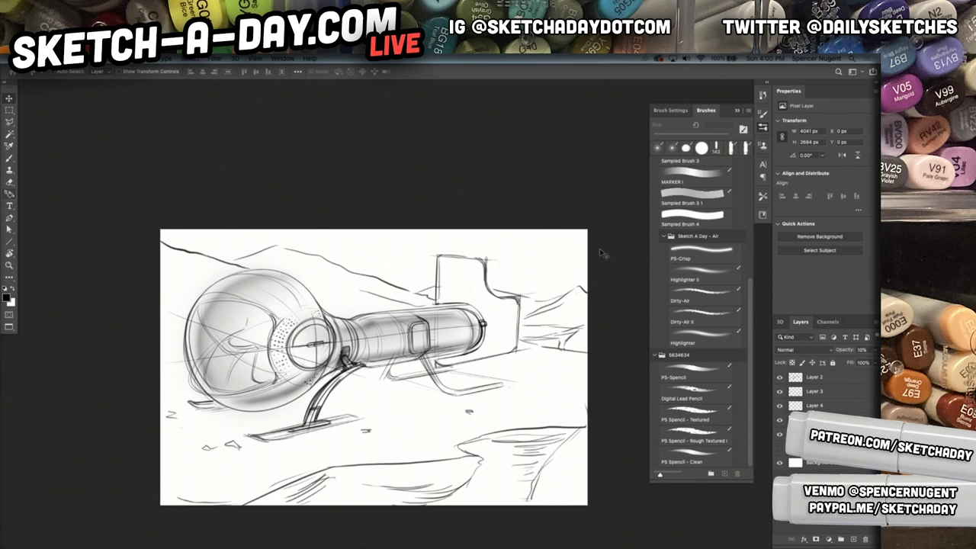
{"action": "key", "text": "2"}
{"action": "key", "text": "l"}
{"action": "left_click", "coordinate": [356, 424]}
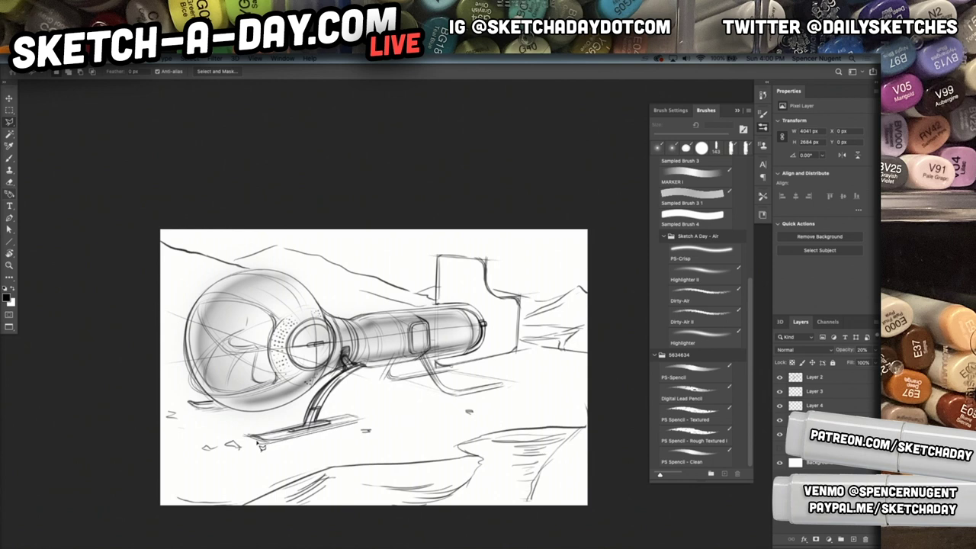
{"action": "key", "text": "Escape"}
{"action": "left_click", "coordinate": [476, 385]}
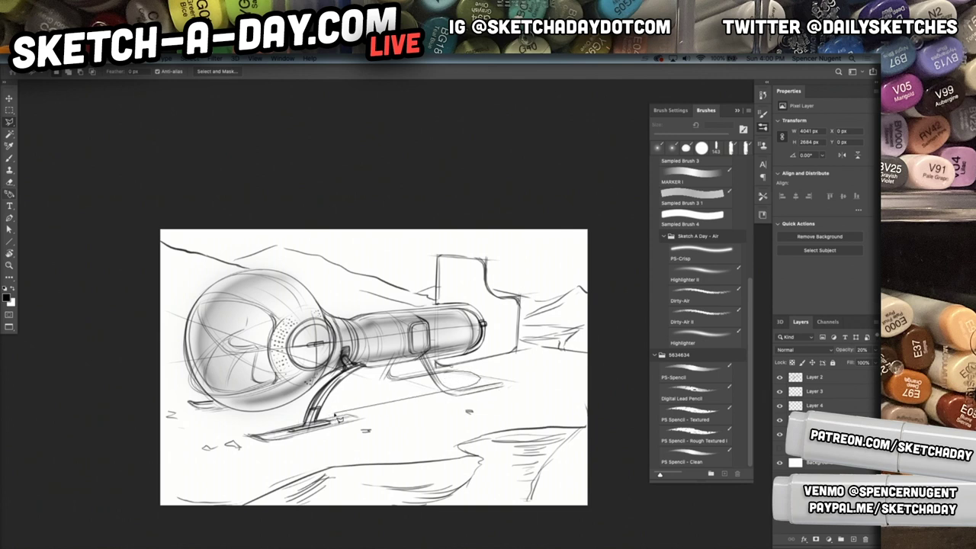
{"action": "mouse_move", "coordinate": [333, 425]}
{"action": "left_mouse_down"}
{"action": "mouse_move", "coordinate": [302, 406]}
{"action": "mouse_move", "coordinate": [467, 373]}
{"action": "left_mouse_up"}
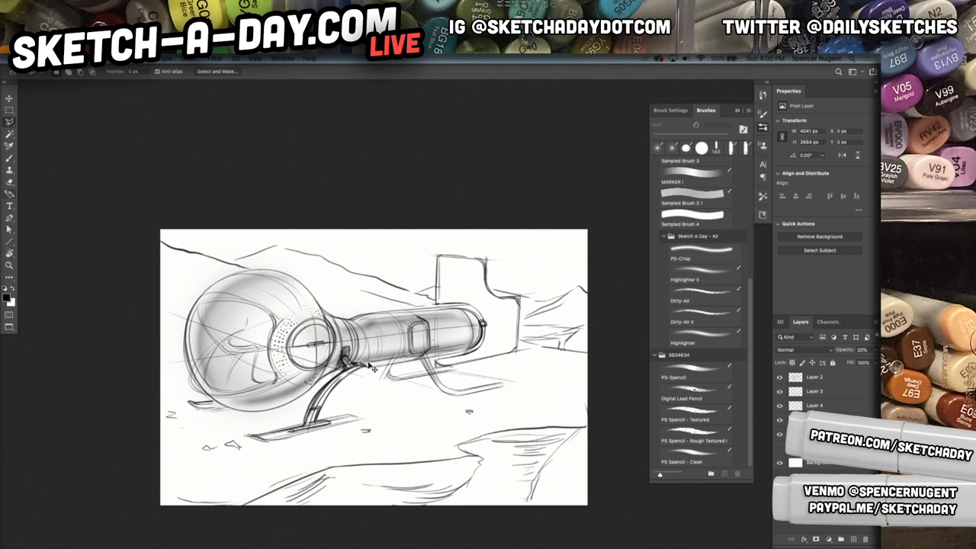
{"action": "key", "text": "super+m"}
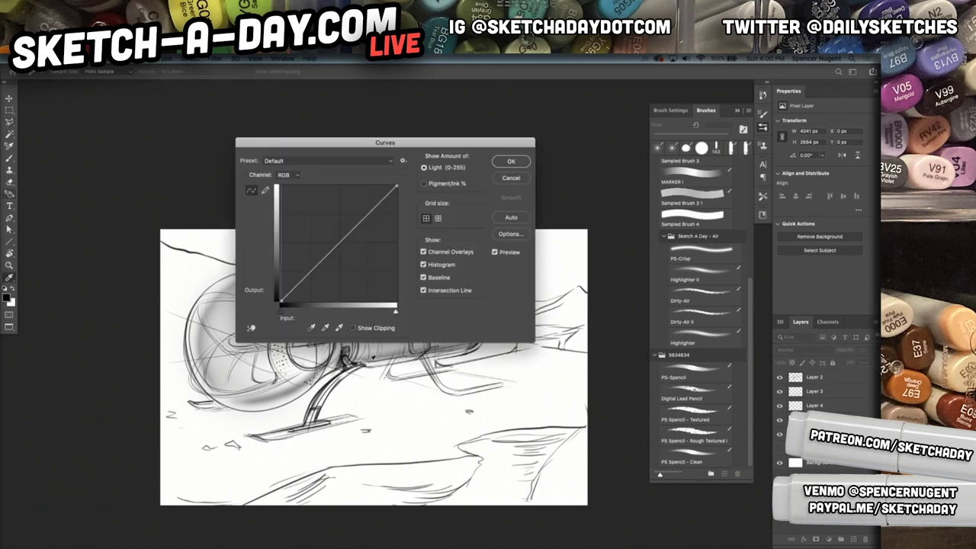
{"action": "key", "text": "Escape"}
- Create a ground shadow beneath the cockpit as a black-filled ellipse about 1807 by 570 px on a new layer at 10% opacity
{"action": "key", "text": "m"}
{"action": "key", "text": "shift+m"}
{"action": "left_click_drag", "start_coordinate": [185, 404], "coordinate": [288, 422]}
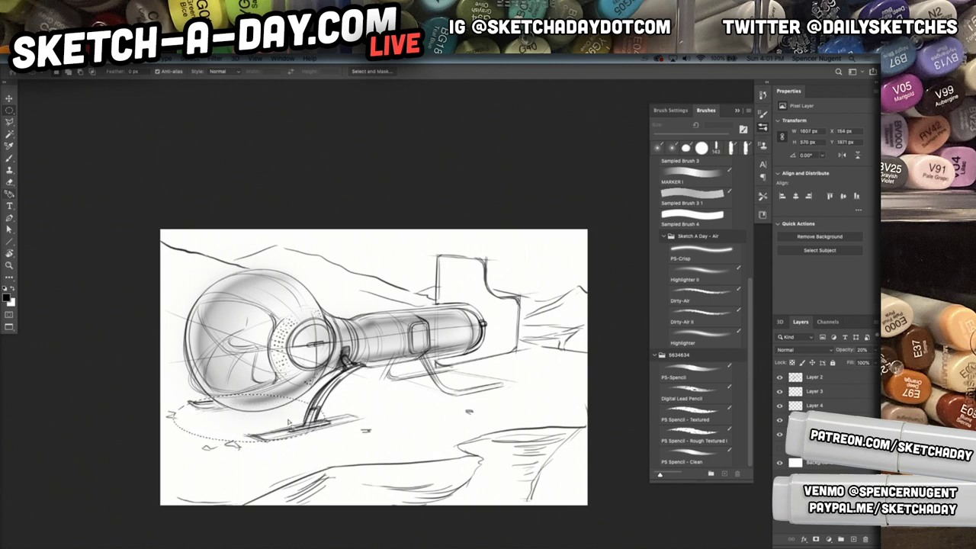
{"action": "key", "text": "super+shift+n"}
{"action": "key", "text": "Return"}
{"action": "key", "text": "alt+BackSpace"}
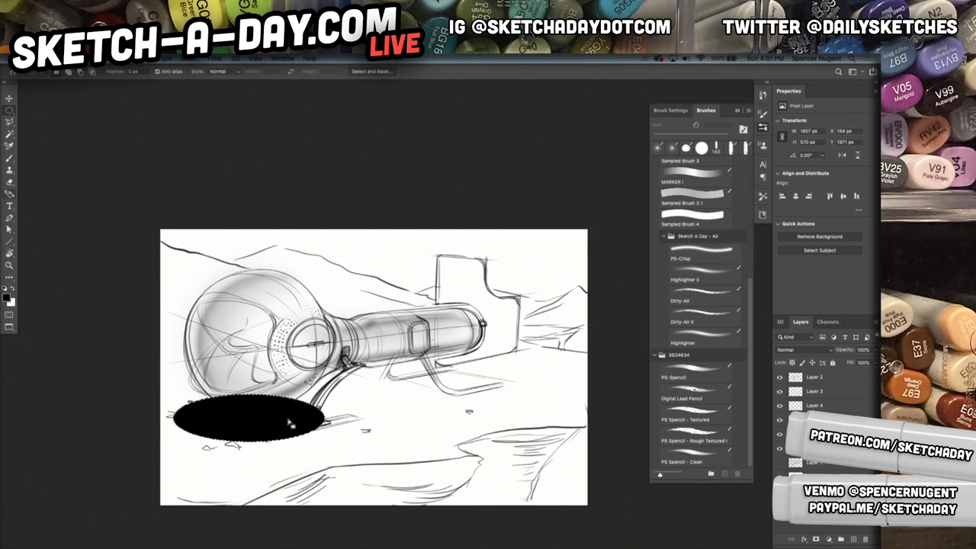
{"action": "key", "text": "v"}
{"action": "key", "text": "ctrl+d"}
{"action": "key", "text": "1"}
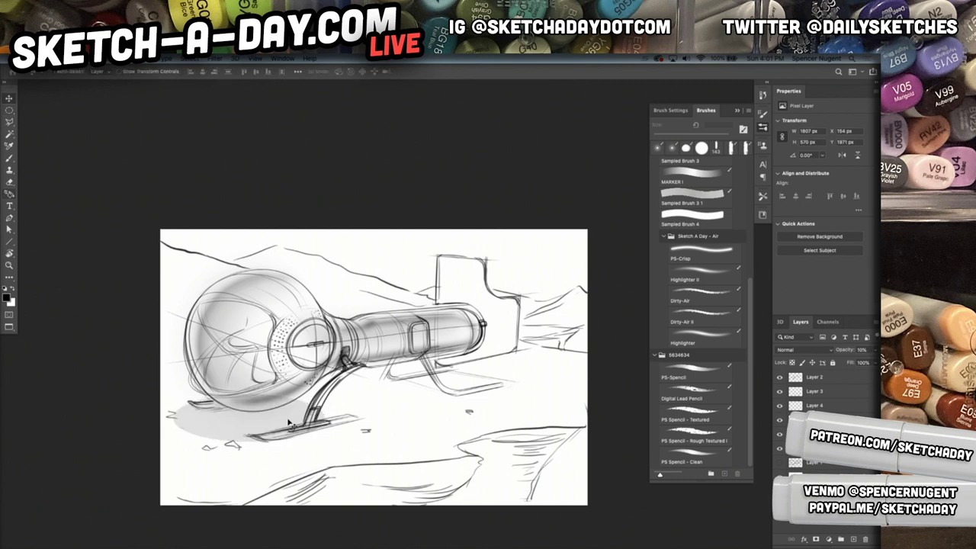
- Lasso a long area about 2493 by 622 px on the ground beneath the tail body and fill it with black
{"action": "key", "text": "l"}
{"action": "left_click", "coordinate": [318, 415]}
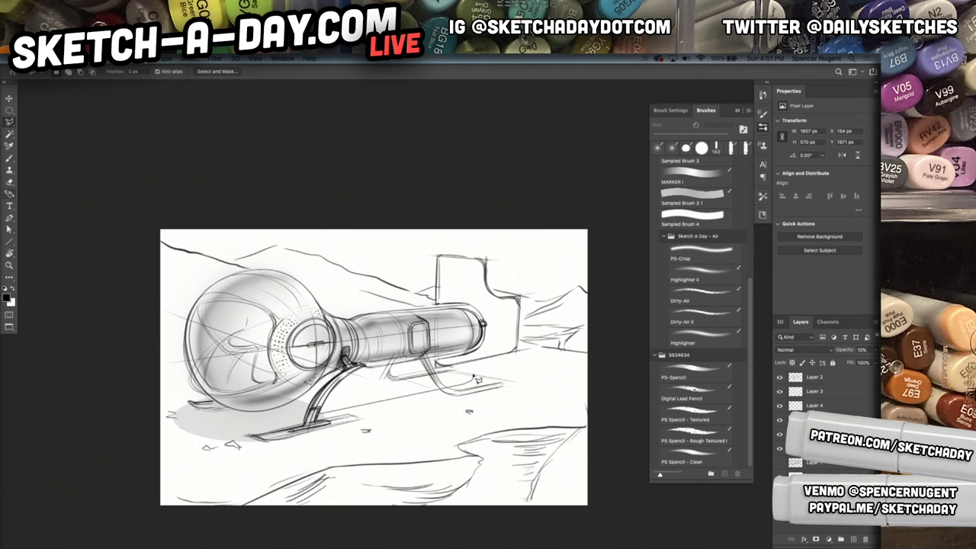
{"action": "mouse_move", "coordinate": [465, 375]}
{"action": "left_mouse_down"}
{"action": "mouse_move", "coordinate": [299, 402]}
{"action": "mouse_move", "coordinate": [269, 421]}
{"action": "mouse_move", "coordinate": [301, 415]}
{"action": "left_mouse_up"}
{"action": "key", "text": "alt+BackSpace"}
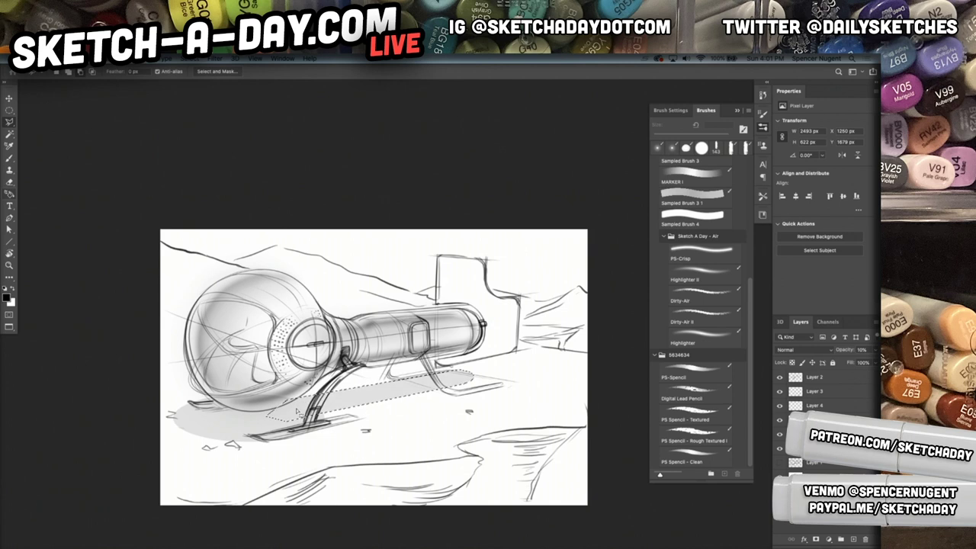
- Paint ground shadows beneath the landing skids with the Hard Round 25 1 brush at 100% opacity and tidy them with the eraser
{"action": "key", "text": "b"}
{"action": "right_click", "coordinate": [321, 441]}
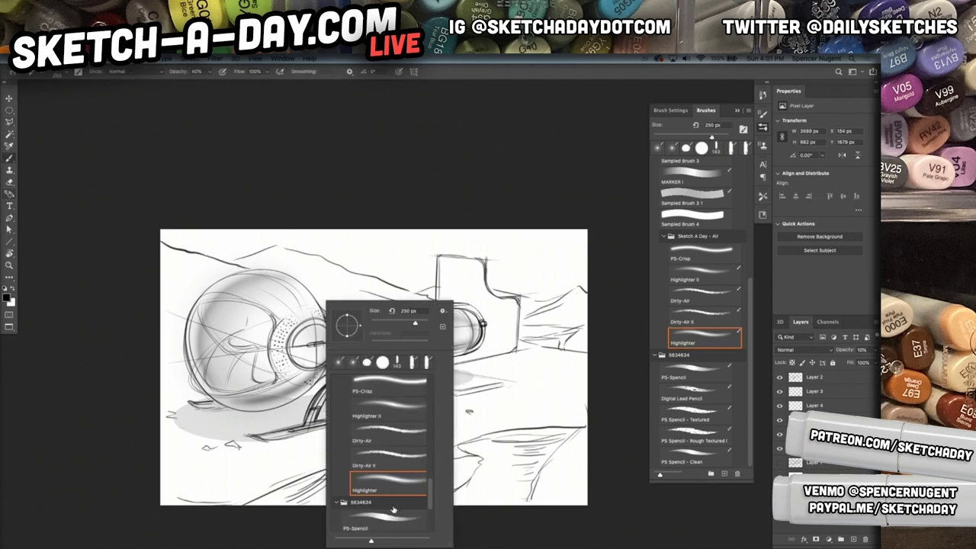
{"action": "scroll", "coordinate": [431, 463], "scroll_direction": "up", "scroll_amount": 10}
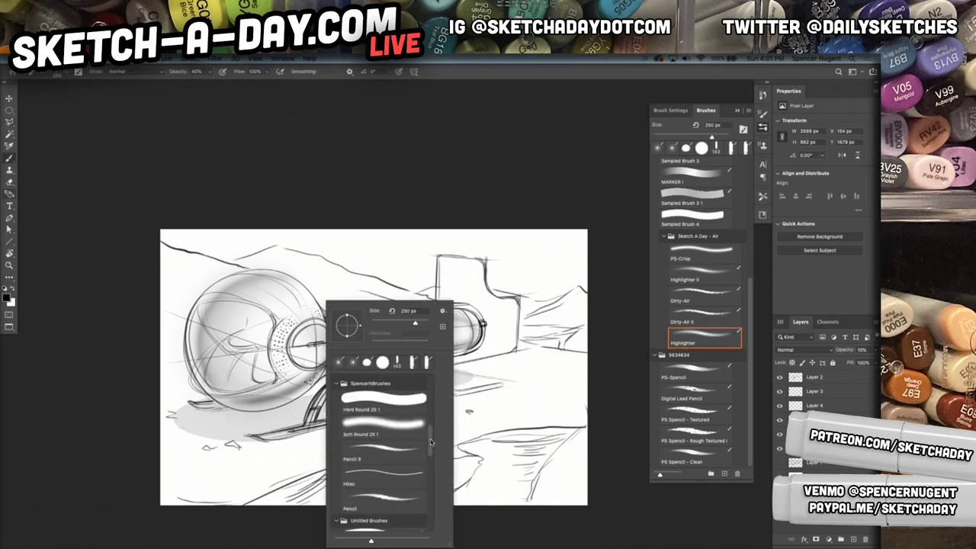
{"action": "left_click", "coordinate": [406, 462]}
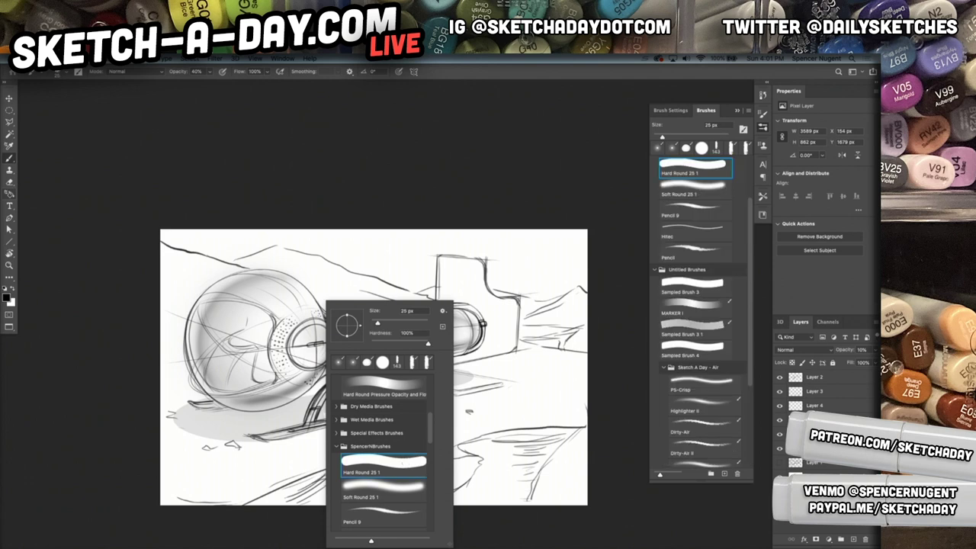
{"action": "left_click", "coordinate": [254, 443]}
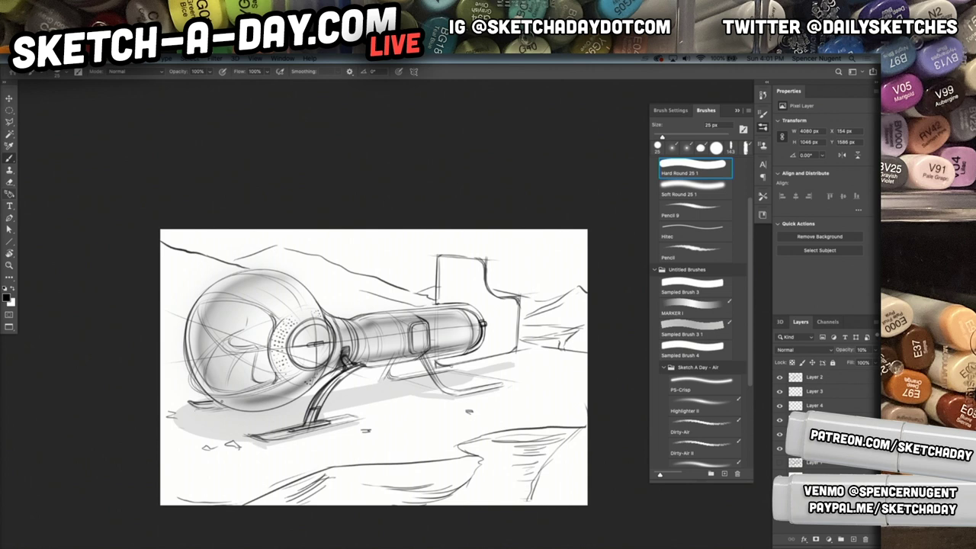
{"action": "key", "text": "e"}
{"action": "left_click", "coordinate": [197, 398]}
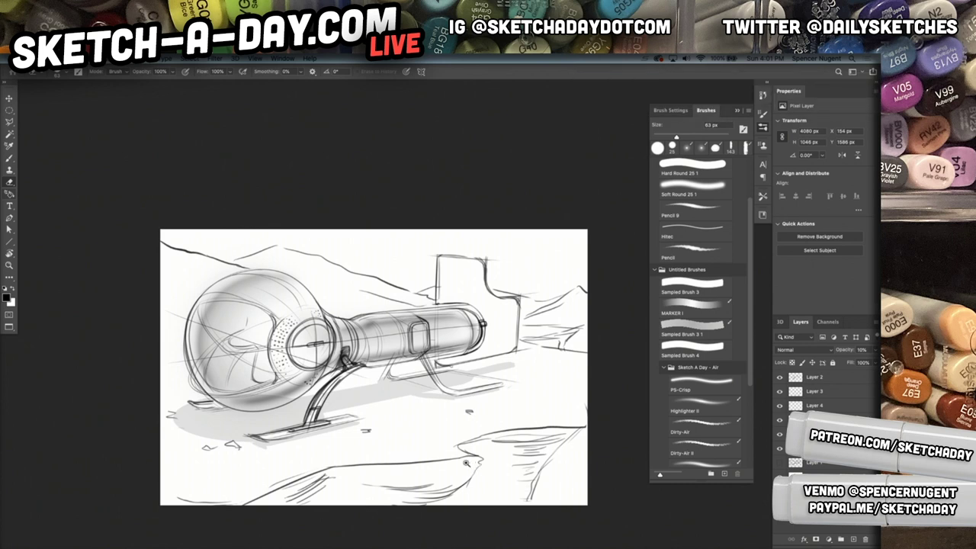
- Clean up the ground shadow around the cockpit's lower edge with a 175 px eraser and set the shadow layer's opacity to 10%
{"action": "scroll", "coordinate": [469, 467], "scroll_direction": "down", "scroll_amount": 2}
{"action": "key", "text": "v"}
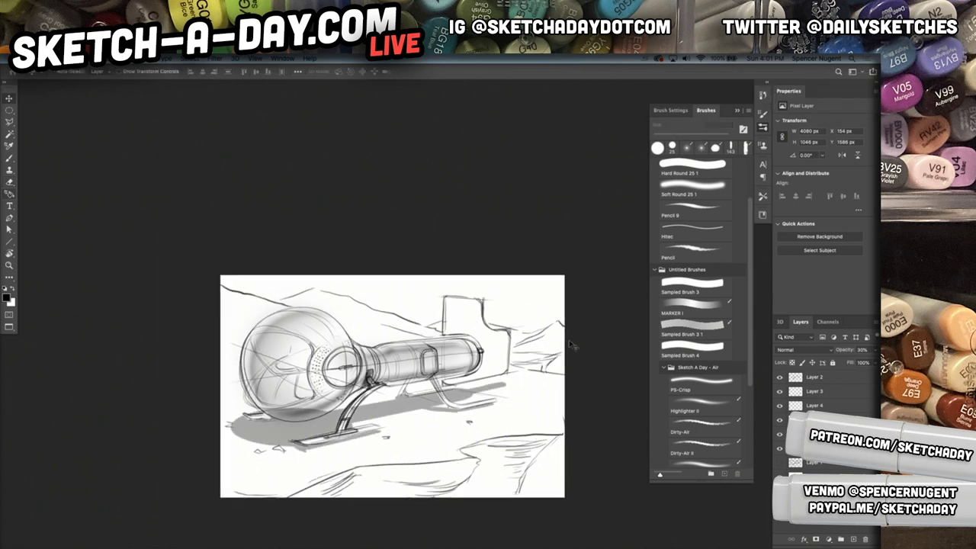
{"action": "key", "text": "1"}
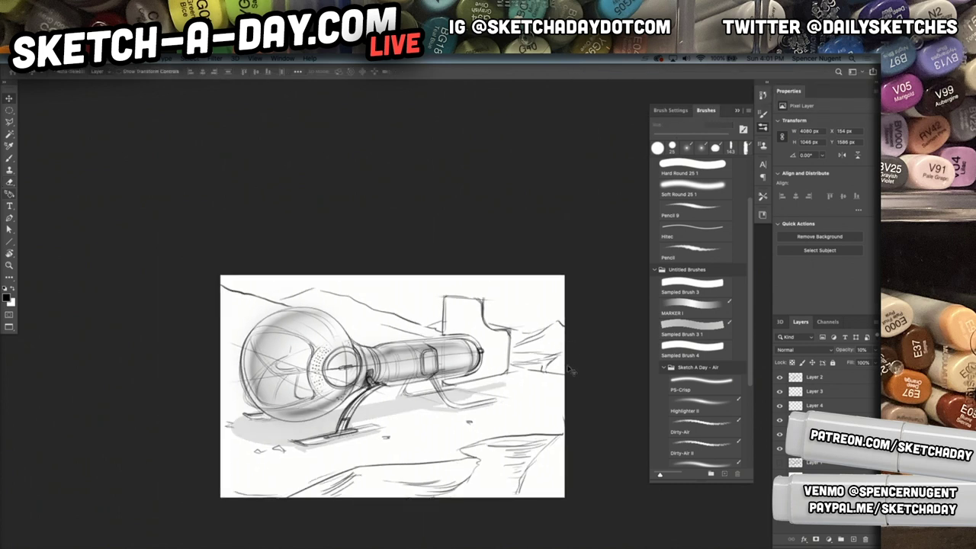
{"action": "key", "text": "4"}
{"action": "key", "text": "b"}
{"action": "key", "text": "bracketright"}
{"action": "key", "text": "bracketright"}
{"action": "key", "text": "bracketright"}
{"action": "key", "text": "bracketright"}
{"action": "key", "text": "bracketright"}
{"action": "key", "text": "bracketright"}
{"action": "mouse_move", "coordinate": [272, 406]}
{"action": "left_mouse_down"}
{"action": "mouse_move", "coordinate": [284, 409]}
{"action": "mouse_move", "coordinate": [276, 409]}
{"action": "left_mouse_up"}
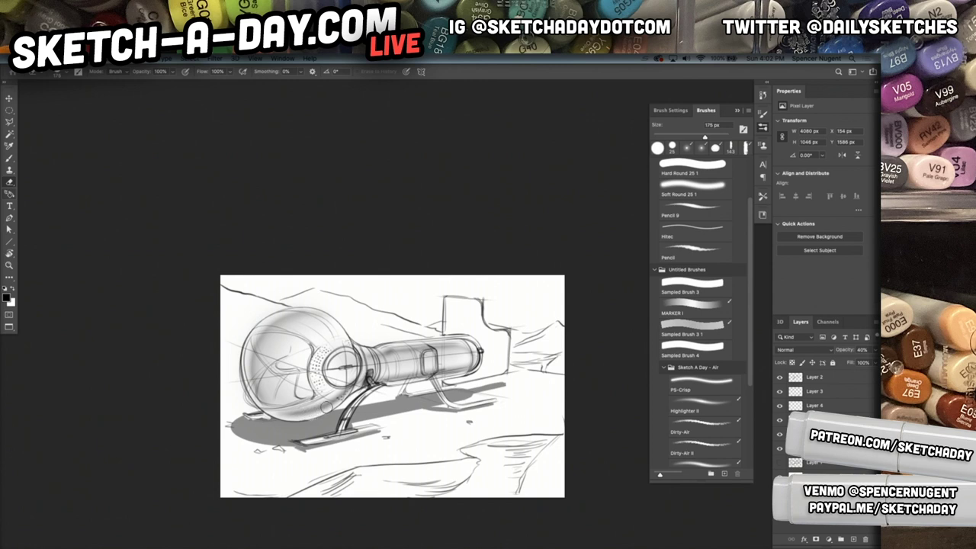
{"action": "key", "text": "v"}
{"action": "key", "text": "1"}
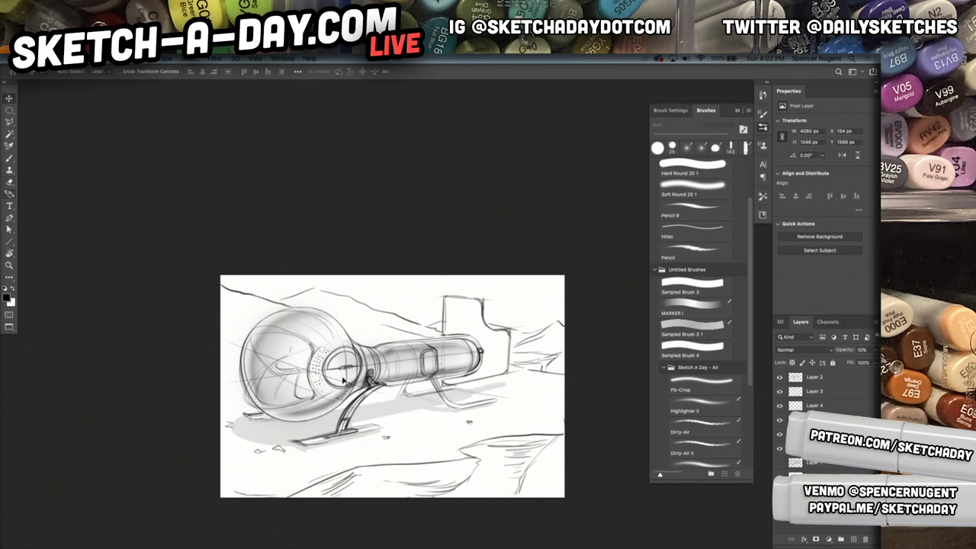
- Lasso the foreground rock faces along their upper outline, about 4380 by 1219 px, fill them with black and deselect
{"action": "key", "text": "l"}
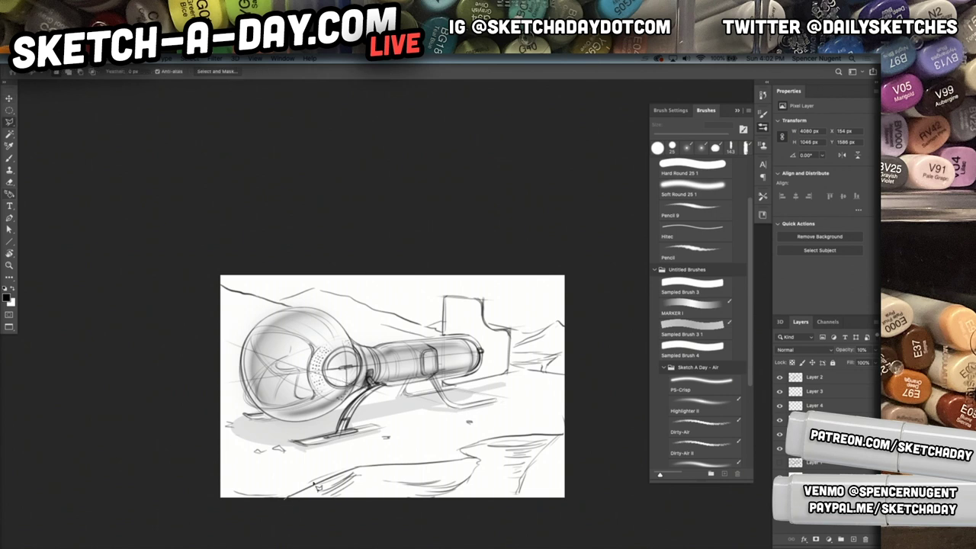
{"action": "mouse_move", "coordinate": [377, 470]}
{"action": "left_mouse_down"}
{"action": "mouse_move", "coordinate": [467, 464]}
{"action": "mouse_move", "coordinate": [479, 458]}
{"action": "mouse_move", "coordinate": [461, 448]}
{"action": "mouse_move", "coordinate": [469, 445]}
{"action": "mouse_move", "coordinate": [517, 433]}
{"action": "mouse_move", "coordinate": [493, 444]}
{"action": "mouse_move", "coordinate": [565, 436]}
{"action": "mouse_move", "coordinate": [570, 426]}
{"action": "mouse_move", "coordinate": [570, 507]}
{"action": "mouse_move", "coordinate": [276, 513]}
{"action": "left_mouse_up"}
{"action": "left_click", "coordinate": [285, 501]}
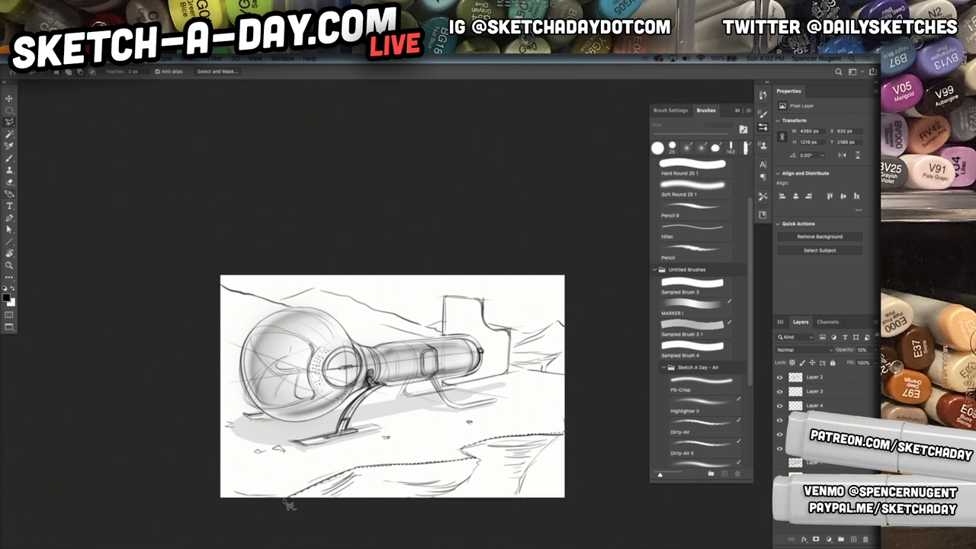
{"action": "key", "text": "alt+BackSpace"}
{"action": "key", "text": "super+d"}
- Lasso a small shadow area at the foot of the distant hills behind the tail and fill it with black
{"action": "key", "text": "b"}
{"action": "mouse_move", "coordinate": [560, 442]}
{"action": "left_mouse_down"}
{"action": "mouse_move", "coordinate": [531, 509]}
{"action": "mouse_move", "coordinate": [566, 436]}
{"action": "mouse_move", "coordinate": [521, 510]}
{"action": "mouse_move", "coordinate": [567, 444]}
{"action": "mouse_move", "coordinate": [560, 487]}
{"action": "mouse_move", "coordinate": [543, 504]}
{"action": "mouse_move", "coordinate": [534, 482]}
{"action": "mouse_move", "coordinate": [553, 466]}
{"action": "mouse_move", "coordinate": [584, 390]}
{"action": "mouse_move", "coordinate": [516, 369]}
{"action": "mouse_move", "coordinate": [551, 373]}
{"action": "left_mouse_up"}
{"action": "key", "text": "l"}
{"action": "key", "text": "alt+BackSpace"}
{"action": "key", "text": "super+d"}
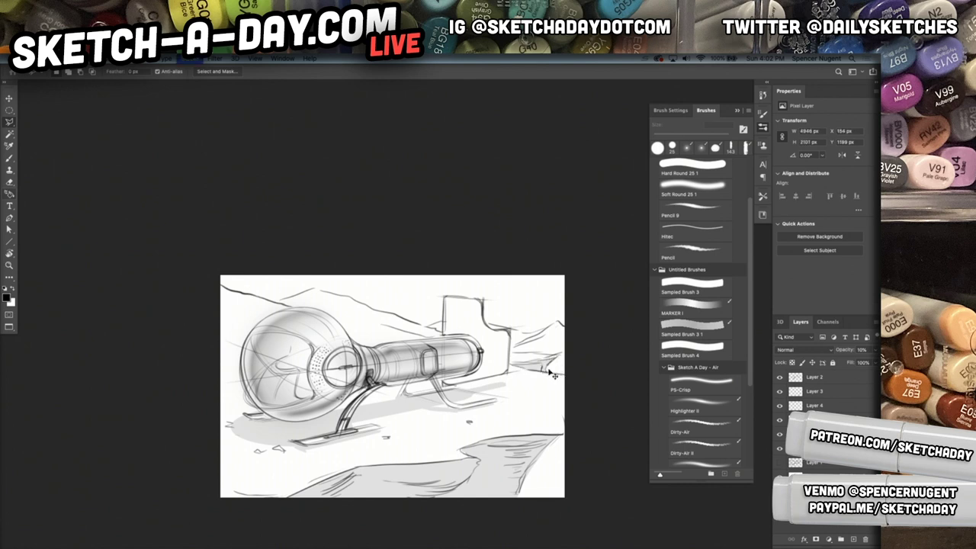
- Soften the fill on the right foreground rock with a soft 1040 px eraser
{"action": "key", "text": "b"}
{"action": "right_click", "coordinate": [533, 381]}
{"action": "left_click", "coordinate": [575, 460]}
{"action": "left_click_drag", "start_coordinate": [601, 325], "coordinate": [611, 326]}
{"action": "left_click", "coordinate": [496, 494]}
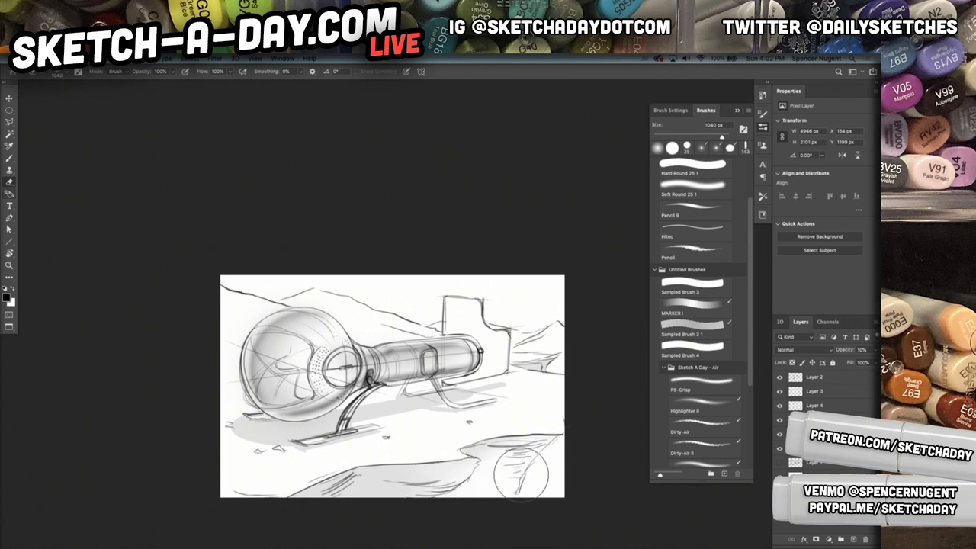
- Lasso the shaded mountain face behind the cockpit and the slope at the far left, filling both with black
{"action": "key", "text": "l"}
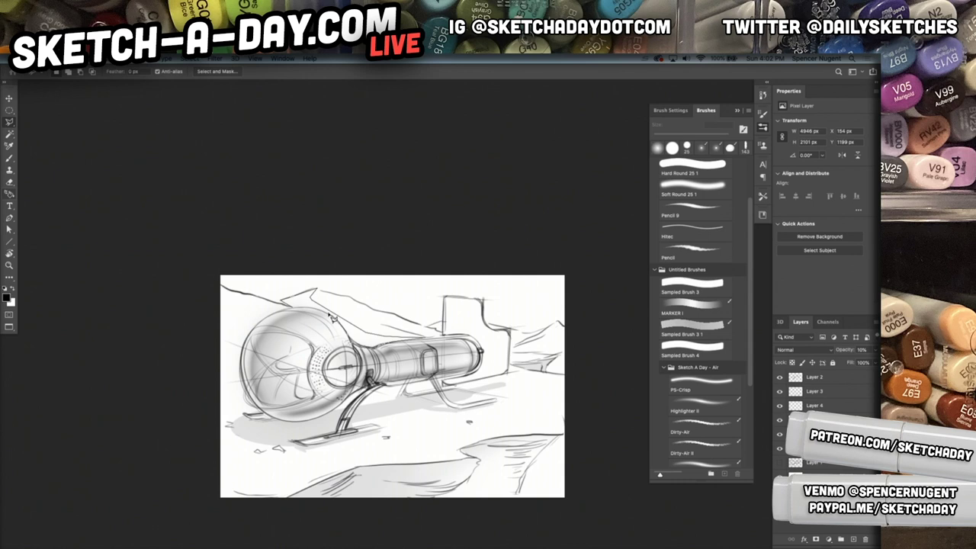
{"action": "mouse_move", "coordinate": [303, 311]}
{"action": "left_mouse_down"}
{"action": "mouse_move", "coordinate": [412, 341]}
{"action": "mouse_move", "coordinate": [295, 299]}
{"action": "left_mouse_up"}
{"action": "key", "text": "super+d"}
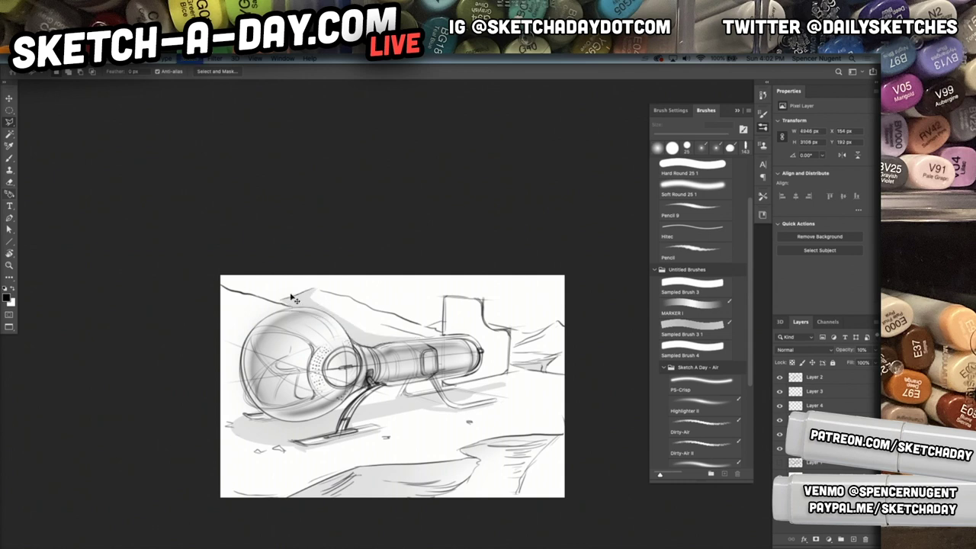
{"action": "mouse_move", "coordinate": [222, 288]}
{"action": "left_mouse_down"}
{"action": "mouse_move", "coordinate": [250, 342]}
{"action": "mouse_move", "coordinate": [237, 365]}
{"action": "mouse_move", "coordinate": [215, 364]}
{"action": "mouse_move", "coordinate": [213, 287]}
{"action": "left_mouse_up"}
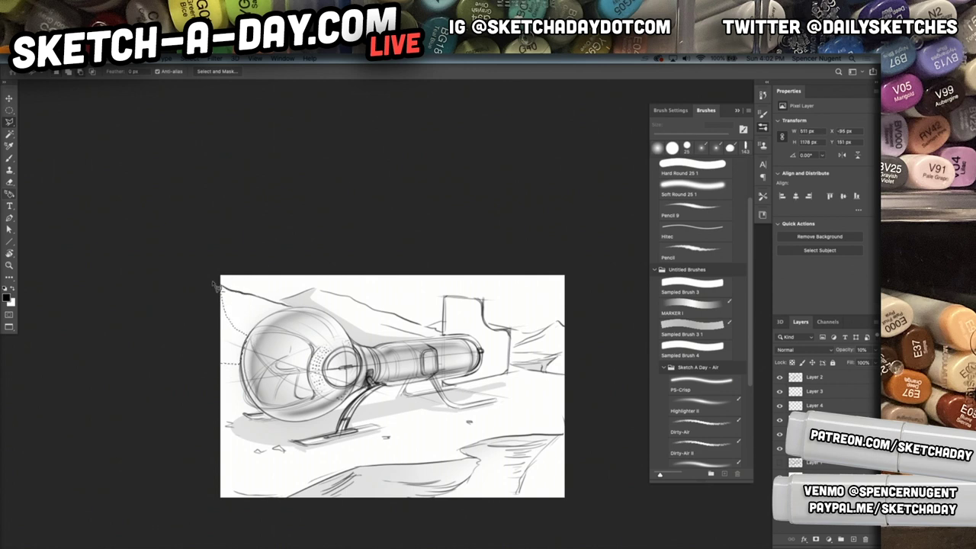
{"action": "key", "text": "super+d"}
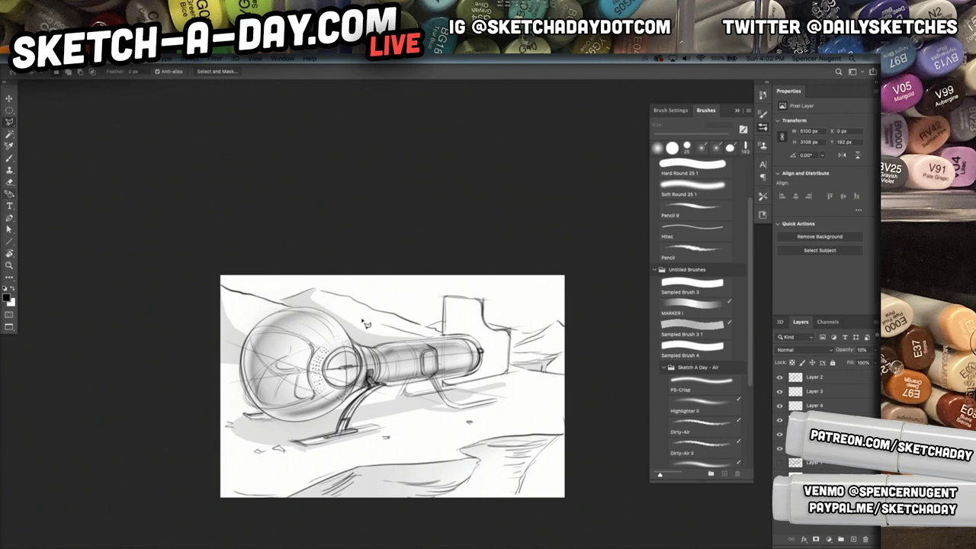
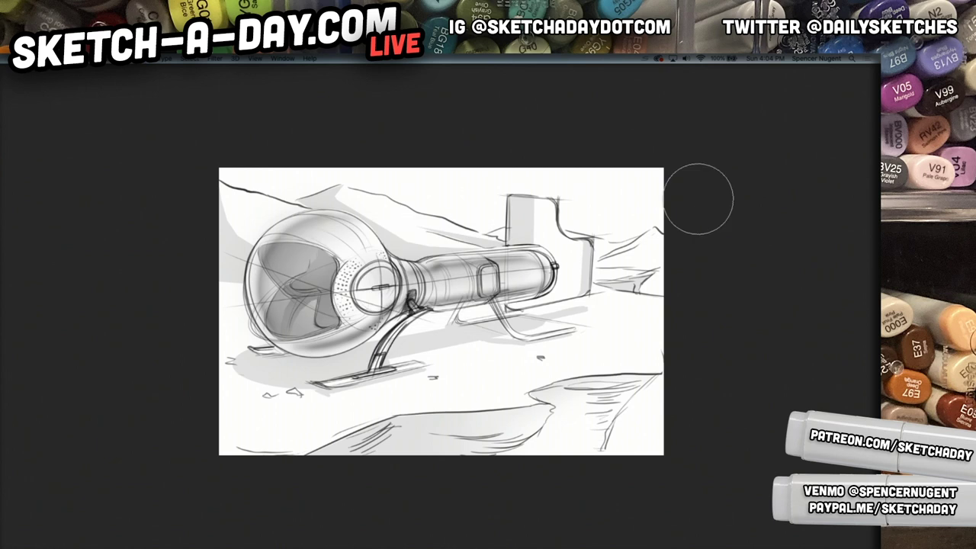
- Draw crisp white highlights along the cockpit opening's lower edge and the bubble's lower rim with the PS Spencil - Clean brush
{"action": "right_click", "coordinate": [420, 305]}
{"action": "left_click_drag", "start_coordinate": [511, 426], "coordinate": [516, 517]}
{"action": "left_click", "coordinate": [480, 517]}
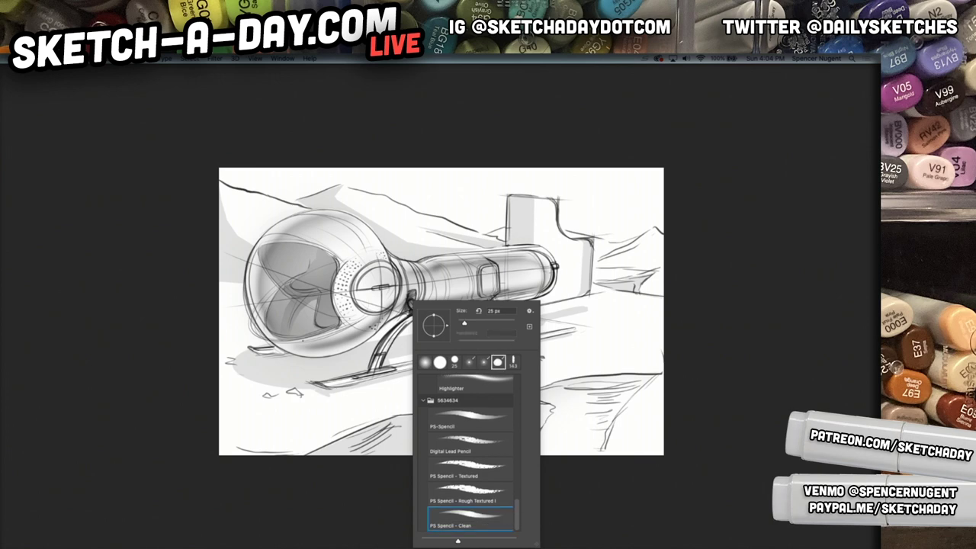
{"action": "key", "text": "Return"}
{"action": "key", "text": "r"}
{"action": "left_click_drag", "start_coordinate": [287, 399], "coordinate": [546, 144]}
{"action": "left_click_drag", "start_coordinate": [526, 241], "coordinate": [291, 377]}
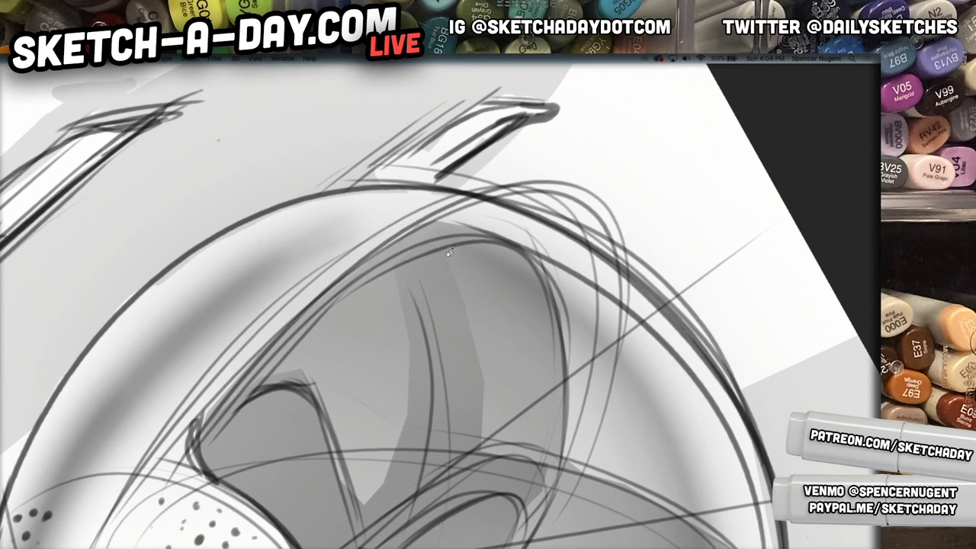
{"action": "mouse_move", "coordinate": [197, 424]}
{"action": "left_mouse_down"}
{"action": "mouse_move", "coordinate": [310, 301]}
{"action": "mouse_move", "coordinate": [460, 212]}
{"action": "left_mouse_up"}
{"action": "key", "text": "ctrl+z"}
{"action": "mouse_move", "coordinate": [194, 431]}
{"action": "left_mouse_down"}
{"action": "mouse_move", "coordinate": [347, 266]}
{"action": "mouse_move", "coordinate": [444, 216]}
{"action": "mouse_move", "coordinate": [284, 322]}
{"action": "mouse_move", "coordinate": [465, 212]}
{"action": "mouse_move", "coordinate": [245, 356]}
{"action": "mouse_move", "coordinate": [509, 211]}
{"action": "left_mouse_up"}
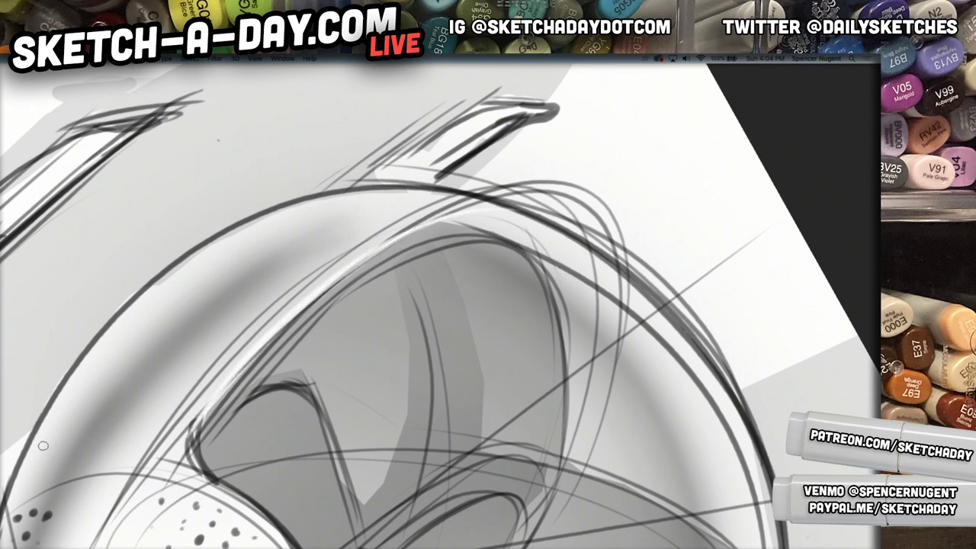
{"action": "left_click_drag", "start_coordinate": [6, 494], "coordinate": [263, 222]}
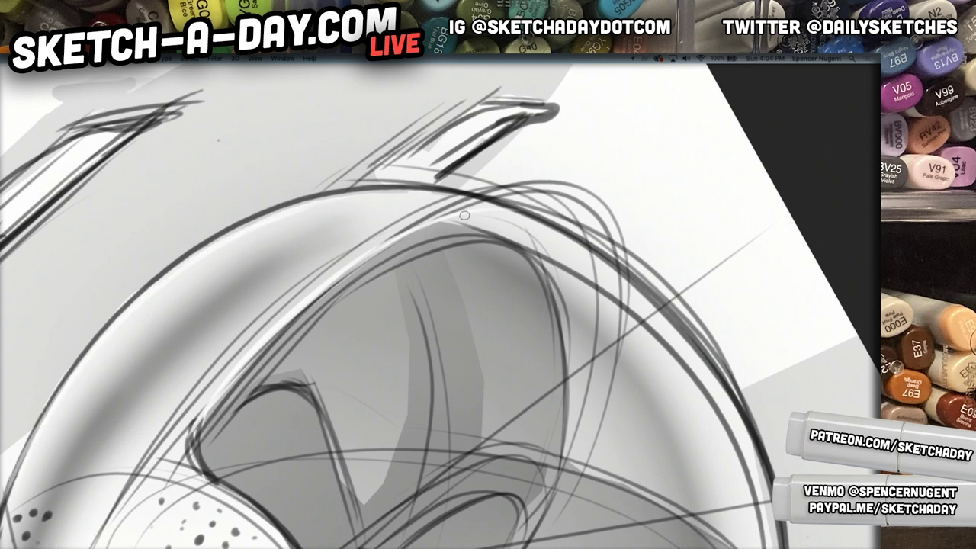
- Create a new layer and select the Highlighter brush with black as the foreground colour
{"action": "scroll", "coordinate": [179, 317], "scroll_direction": "down", "scroll_amount": 3}
{"action": "scroll", "coordinate": [356, 297], "scroll_direction": "up", "scroll_amount": 1}
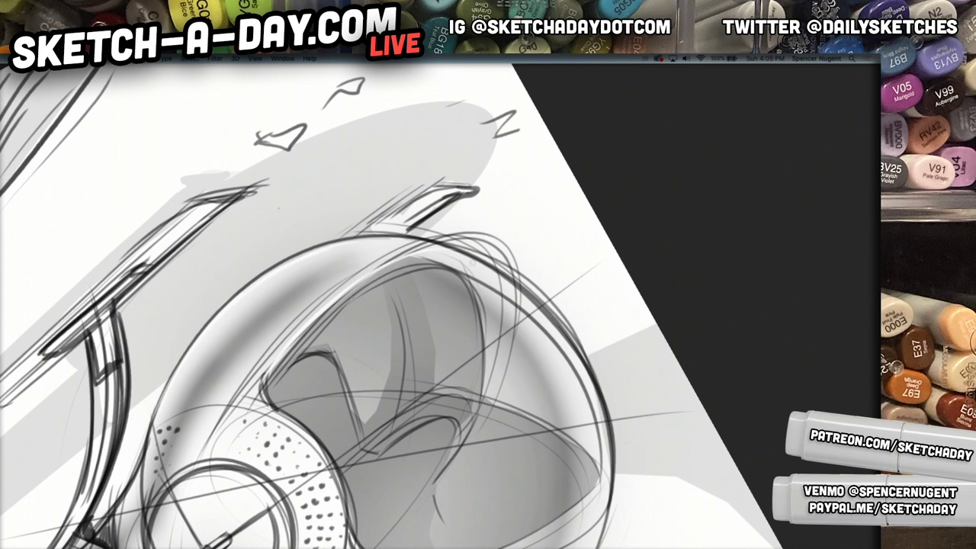
{"action": "mouse_move", "coordinate": [457, 340]}
{"action": "left_mouse_down"}
{"action": "mouse_move", "coordinate": [358, 344]}
{"action": "mouse_move", "coordinate": [411, 346]}
{"action": "mouse_move", "coordinate": [514, 281]}
{"action": "left_mouse_up"}
{"action": "key", "text": "Tab"}
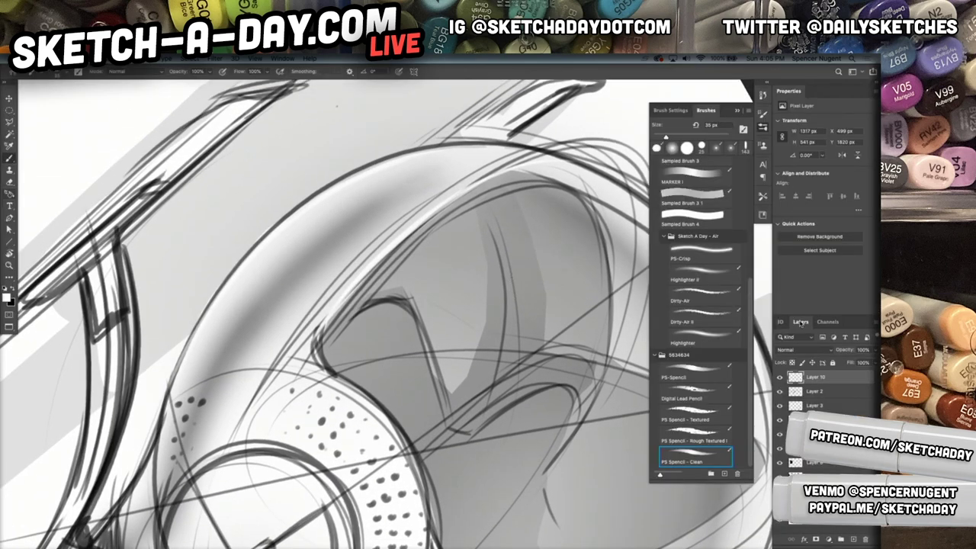
{"action": "key", "text": "super+shift+n"}
{"action": "key", "text": "Return"}
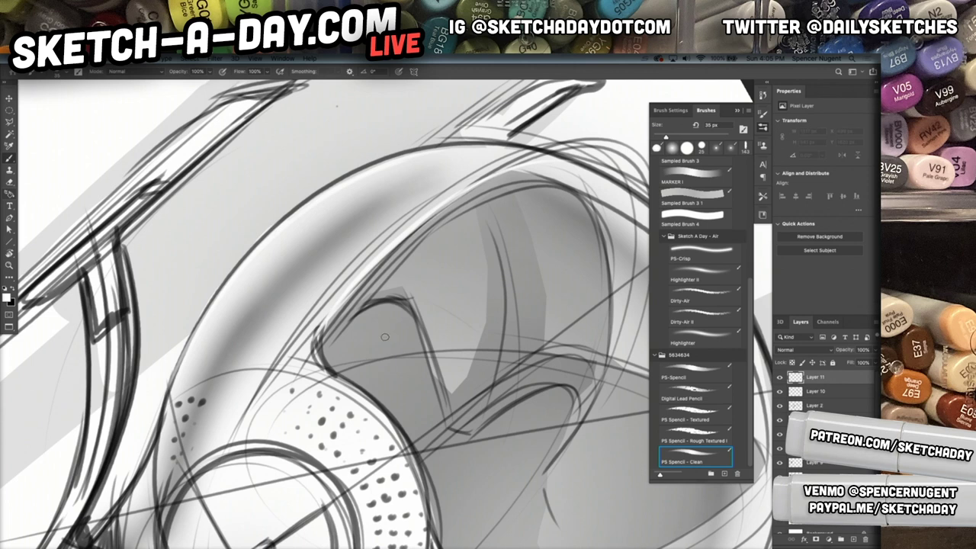
{"action": "right_click", "coordinate": [420, 353]}
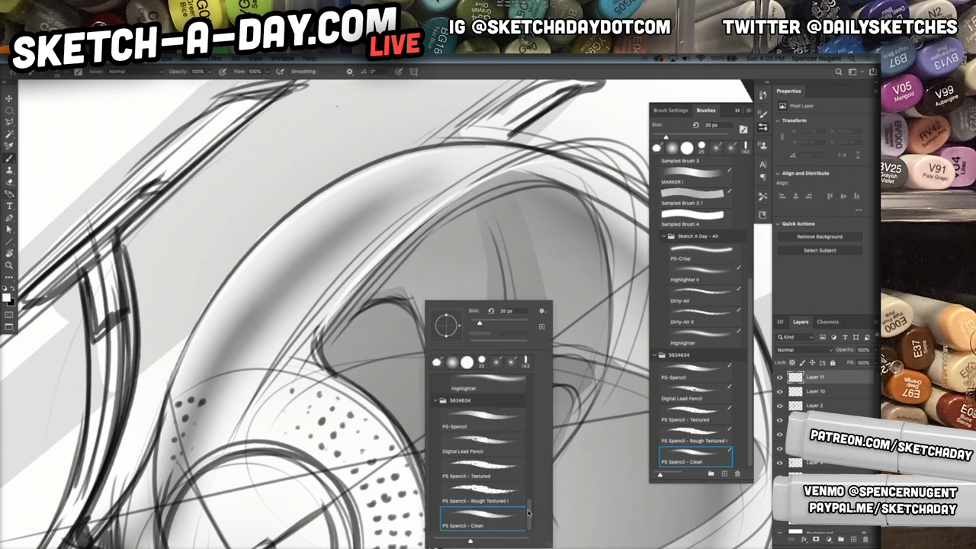
{"action": "scroll", "coordinate": [527, 503], "scroll_direction": "up", "scroll_amount": 5}
{"action": "left_click", "coordinate": [516, 483]}
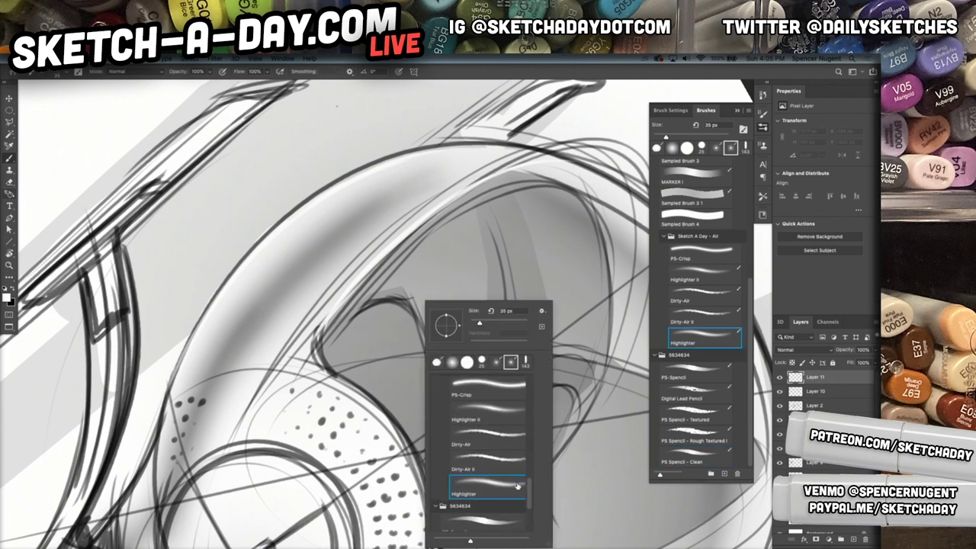
{"action": "left_click_drag", "start_coordinate": [481, 325], "coordinate": [476, 324]}
{"action": "left_click", "coordinate": [303, 253]}
{"action": "key", "text": "x"}
- Darken the core of the soft shadow band inside the bubble's lower rim with the Highlighter brush at 80 px
{"action": "left_click_drag", "start_coordinate": [332, 241], "coordinate": [219, 364]}
{"action": "key", "text": "super+z"}
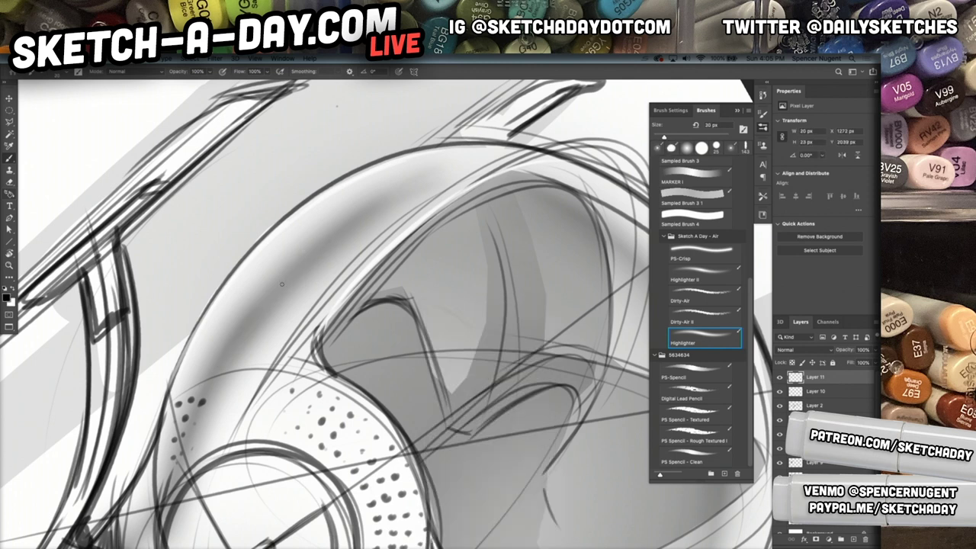
{"action": "key", "text": "bracketright"}
{"action": "mouse_move", "coordinate": [216, 374]}
{"action": "left_mouse_down"}
{"action": "mouse_move", "coordinate": [316, 248]}
{"action": "mouse_move", "coordinate": [355, 222]}
{"action": "left_mouse_up"}
{"action": "key", "text": "ctrl+z"}
{"action": "mouse_move", "coordinate": [199, 404]}
{"action": "left_mouse_down"}
{"action": "mouse_move", "coordinate": [246, 323]}
{"action": "mouse_move", "coordinate": [396, 200]}
{"action": "left_mouse_up"}
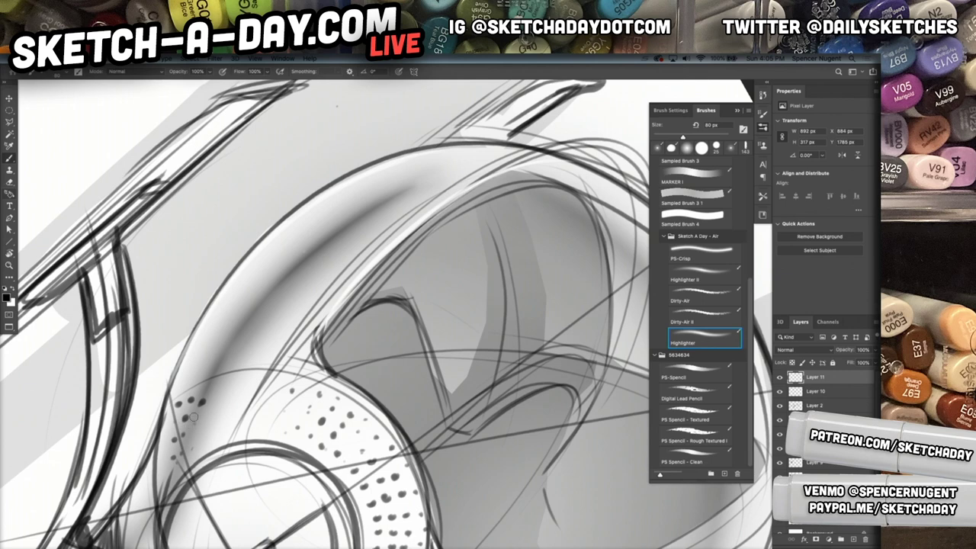
{"action": "left_click_drag", "start_coordinate": [194, 417], "coordinate": [337, 237]}
- Darken the shadow band along the bubble's upper-left inner edge with the Highlighter brush at 175 px
{"action": "key", "text": "super+space"}
{"action": "left_click_drag", "start_coordinate": [437, 282], "coordinate": [362, 307]}
{"action": "left_click_drag", "start_coordinate": [313, 471], "coordinate": [246, 367]}
{"action": "left_click_drag", "start_coordinate": [206, 412], "coordinate": [200, 480]}
{"action": "key", "text": "r"}
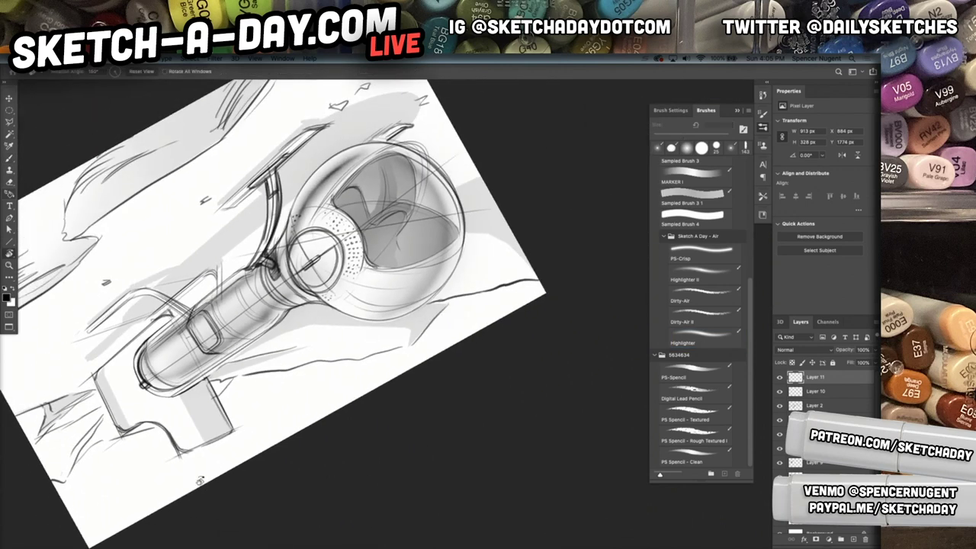
{"action": "key", "text": "Escape"}
{"action": "scroll", "coordinate": [353, 214], "scroll_direction": "up", "scroll_amount": 6}
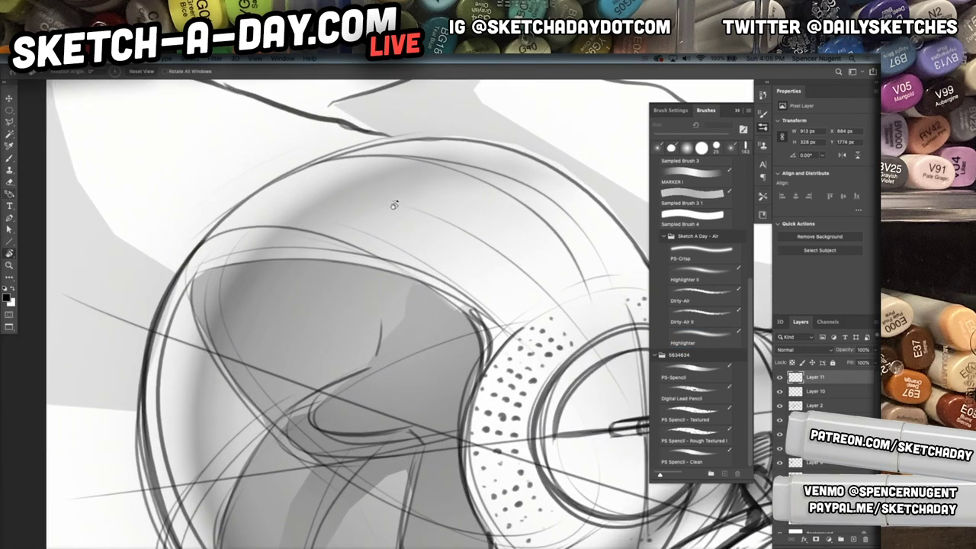
{"action": "key", "text": "b"}
{"action": "key", "text": "bracketright"}
{"action": "key", "text": "bracketright"}
{"action": "key", "text": "bracketright"}
{"action": "key", "text": "bracketright"}
{"action": "key", "text": "bracketright"}
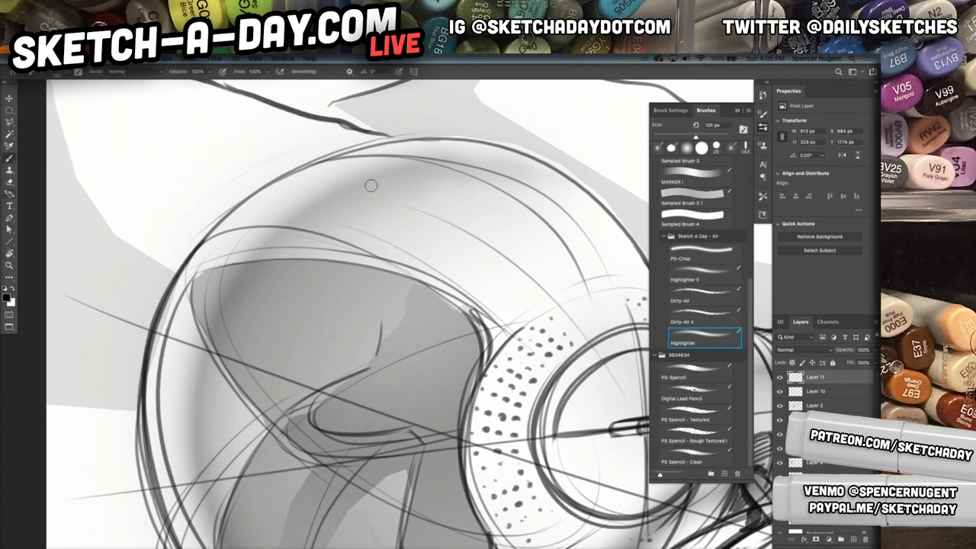
{"action": "mouse_move", "coordinate": [411, 168]}
{"action": "left_mouse_down"}
{"action": "mouse_move", "coordinate": [254, 254]}
{"action": "mouse_move", "coordinate": [192, 427]}
{"action": "left_mouse_up"}
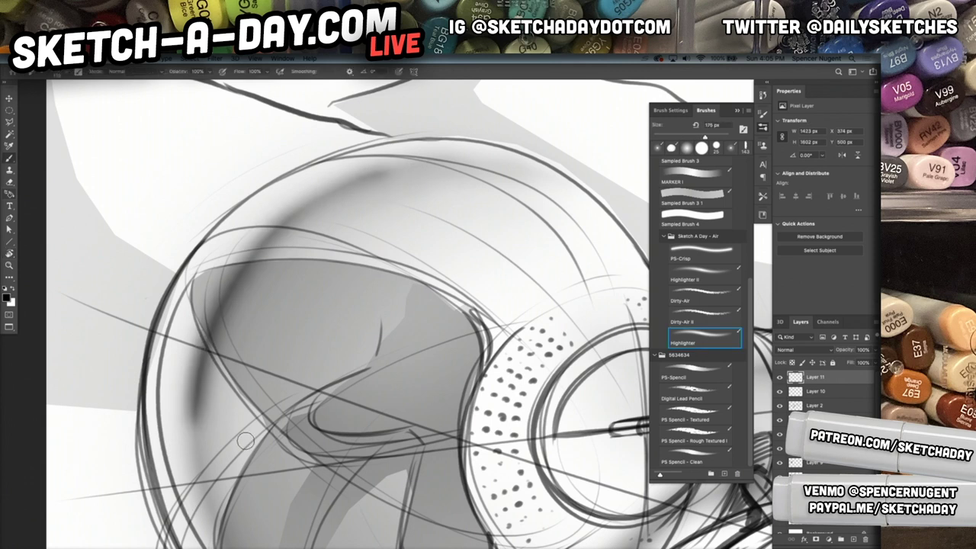
{"action": "mouse_move", "coordinate": [380, 174]}
{"action": "left_mouse_down"}
{"action": "mouse_move", "coordinate": [236, 284]}
{"action": "mouse_move", "coordinate": [197, 392]}
{"action": "left_mouse_up"}
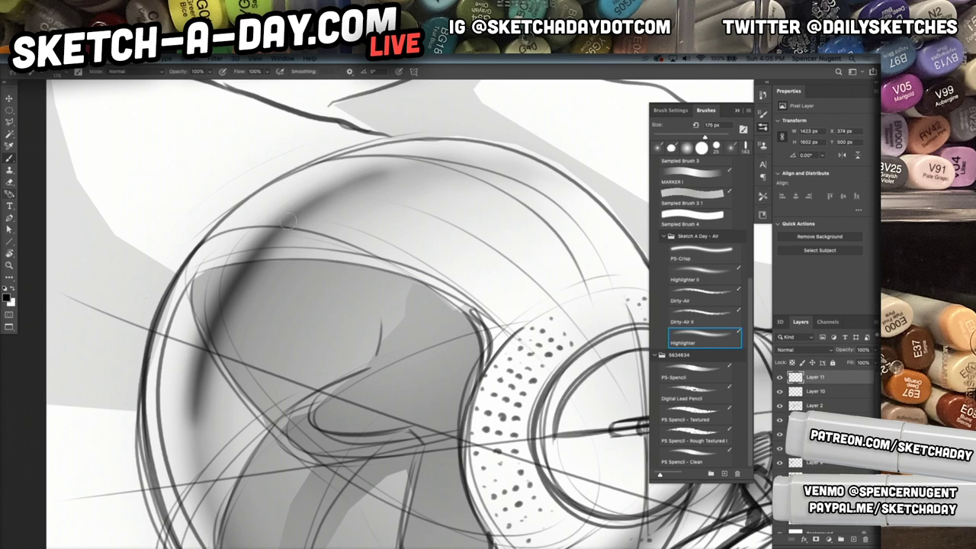
{"action": "left_click_drag", "start_coordinate": [248, 259], "coordinate": [188, 526]}
- Paint darker soft shading bands lengthwise along the upper and lower parts of the cylindrical tail body
{"action": "key", "text": "super+minus"}
{"action": "key", "text": "super+minus"}
{"action": "key", "text": "super+minus"}
{"action": "left_click_drag", "start_coordinate": [508, 340], "coordinate": [344, 346]}
{"action": "left_click_drag", "start_coordinate": [389, 323], "coordinate": [611, 305]}
{"action": "key", "text": "super+z"}
{"action": "mouse_move", "coordinate": [380, 322]}
{"action": "left_mouse_down"}
{"action": "mouse_move", "coordinate": [546, 308]}
{"action": "mouse_move", "coordinate": [438, 315]}
{"action": "mouse_move", "coordinate": [536, 305]}
{"action": "left_mouse_up"}
{"action": "left_click_drag", "start_coordinate": [435, 314], "coordinate": [534, 307]}
{"action": "left_click_drag", "start_coordinate": [518, 355], "coordinate": [368, 372]}
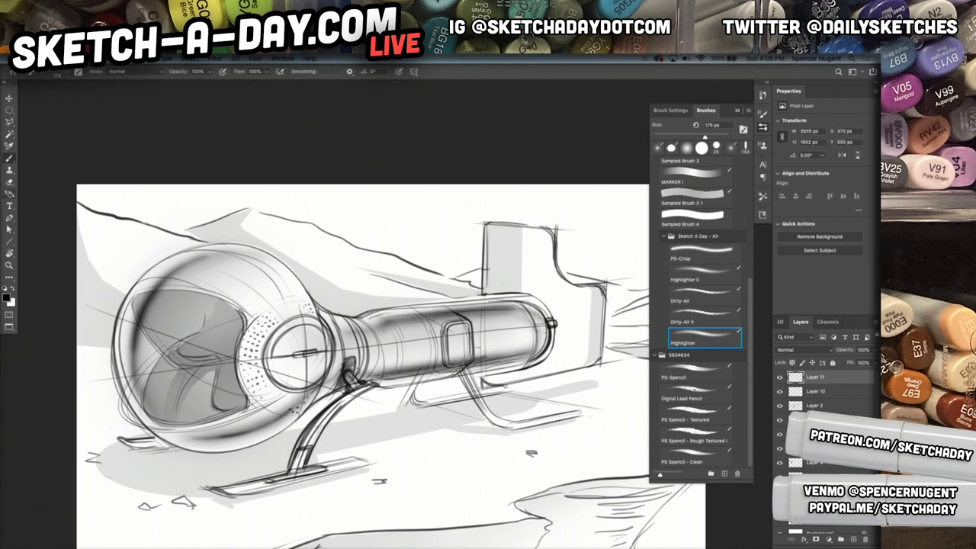
- Darken the soft shadow band along the bubble's lower-right rim with the Highlighter brush at 175 px
{"action": "mouse_move", "coordinate": [309, 392]}
{"action": "left_mouse_down"}
{"action": "mouse_move", "coordinate": [186, 445]}
{"action": "mouse_move", "coordinate": [217, 435]}
{"action": "left_mouse_up"}
{"action": "left_click_drag", "start_coordinate": [312, 389], "coordinate": [217, 439]}
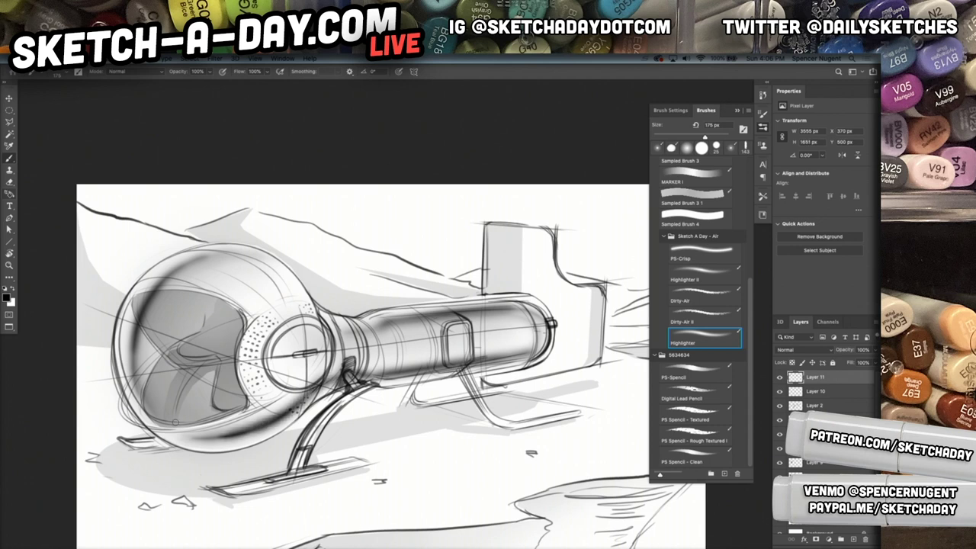
- Shade the tail fin's left edge and its lower edge with dark soft strokes at a brush size of 125 px
{"action": "left_click_drag", "start_coordinate": [499, 410], "coordinate": [449, 404]}
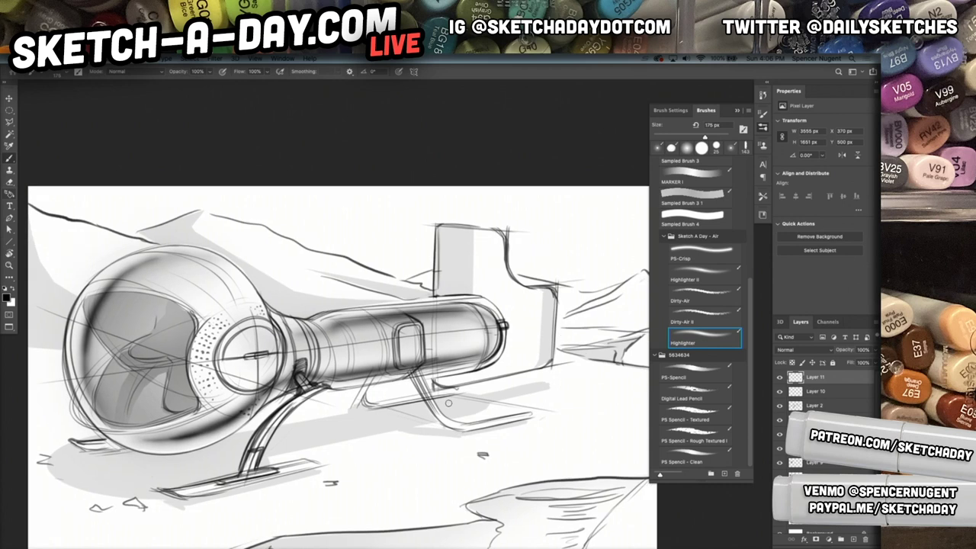
{"action": "left_click_drag", "start_coordinate": [441, 227], "coordinate": [440, 296]}
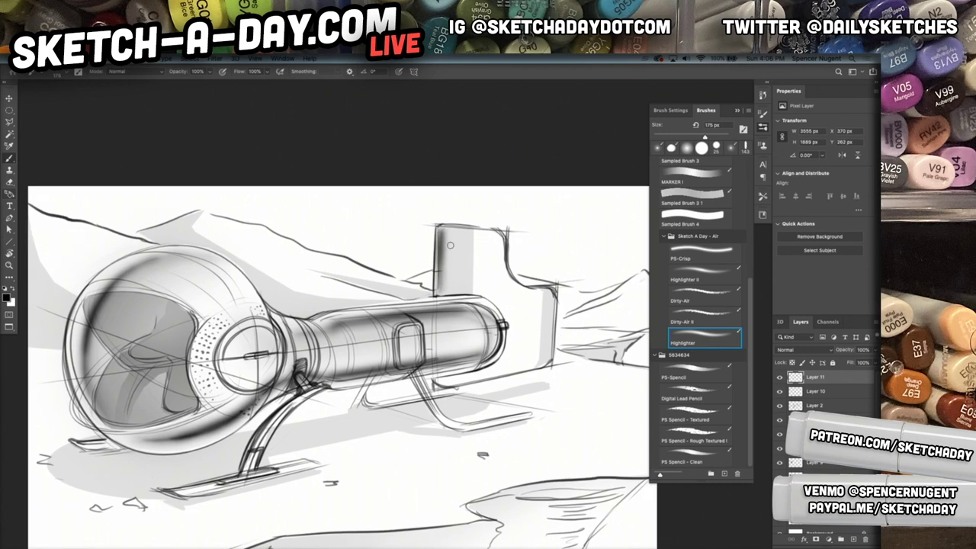
{"action": "key", "text": "super+z"}
{"action": "left_click_drag", "start_coordinate": [503, 333], "coordinate": [491, 331]}
{"action": "key", "text": "bracketleft"}
{"action": "key", "text": "bracketleft"}
{"action": "left_click_drag", "start_coordinate": [446, 237], "coordinate": [445, 297]}
{"action": "left_click_drag", "start_coordinate": [445, 238], "coordinate": [446, 304]}
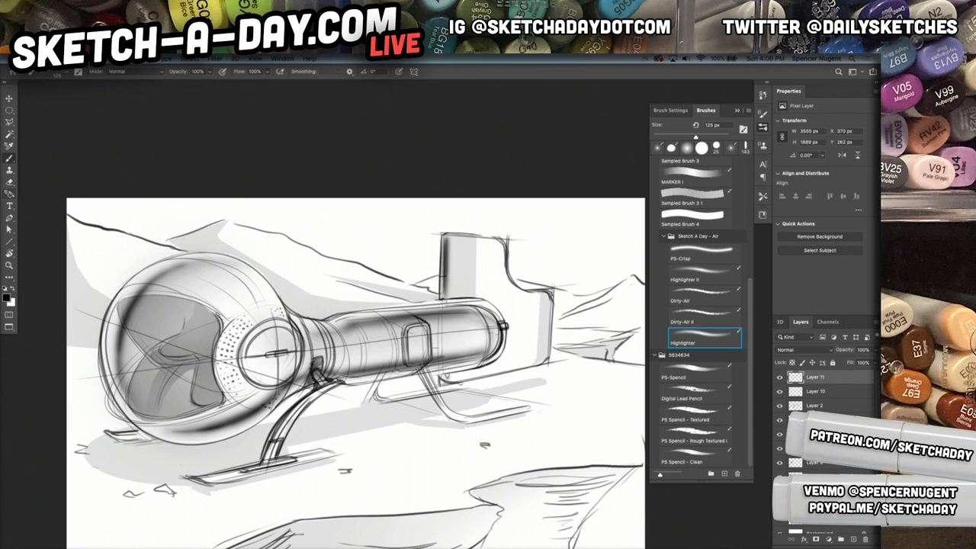
{"action": "left_click_drag", "start_coordinate": [450, 379], "coordinate": [540, 360]}
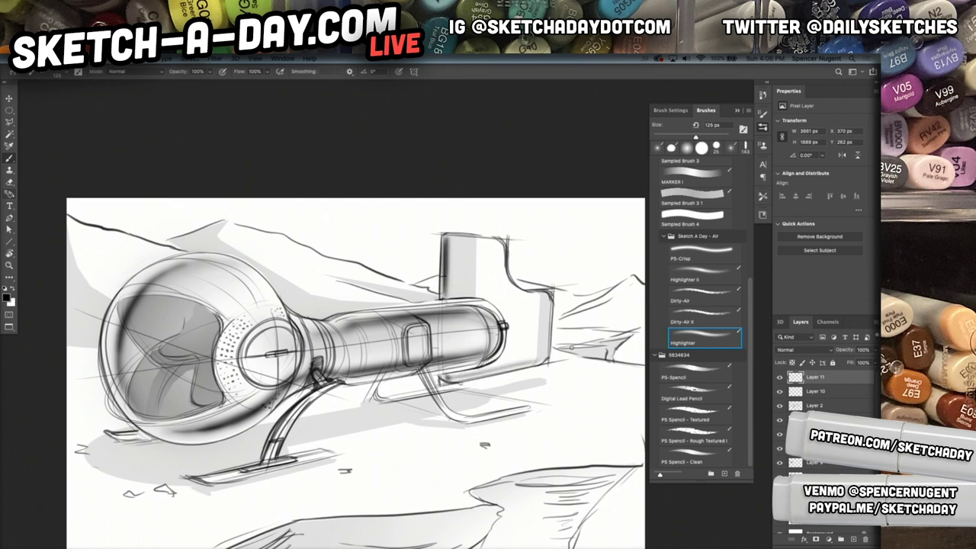
{"action": "left_click_drag", "start_coordinate": [443, 381], "coordinate": [530, 361]}
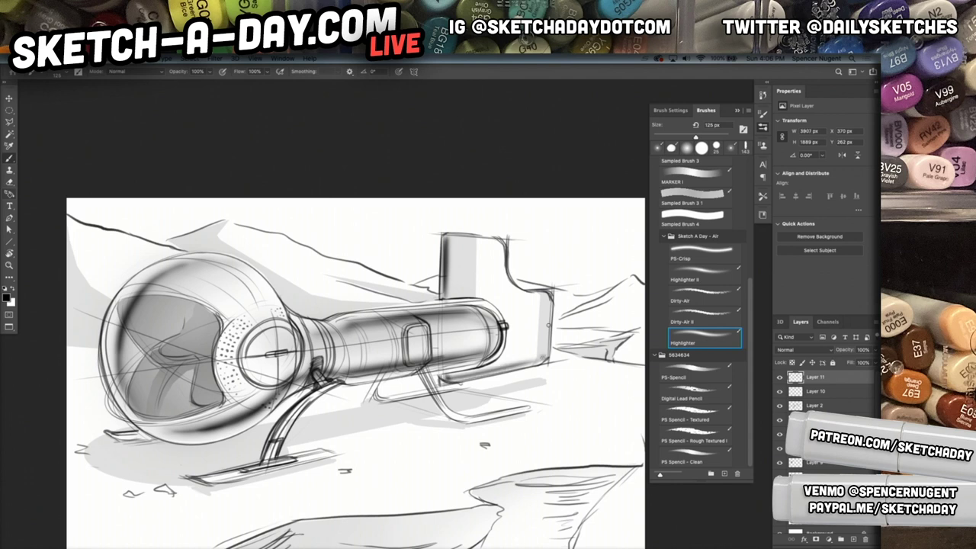
{"action": "left_click_drag", "start_coordinate": [303, 405], "coordinate": [279, 435]}
{"action": "left_click_drag", "start_coordinate": [308, 399], "coordinate": [261, 473]}
{"action": "key", "text": "super+z"}
{"action": "key", "text": "super+z"}
- Add soft dark shading on the curved front landing leg and along the bubble's lower-left rim
{"action": "mouse_move", "coordinate": [316, 393]}
{"action": "left_mouse_down"}
{"action": "mouse_move", "coordinate": [274, 451]}
{"action": "mouse_move", "coordinate": [326, 457]}
{"action": "left_mouse_up"}
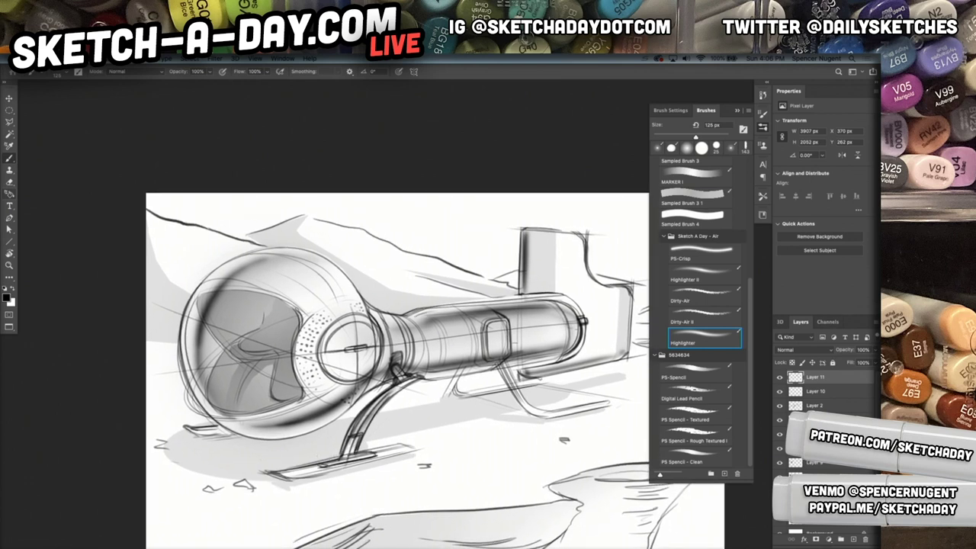
{"action": "left_click_drag", "start_coordinate": [218, 403], "coordinate": [296, 428]}
{"action": "left_click_drag", "start_coordinate": [450, 486], "coordinate": [463, 514]}
{"action": "scroll", "coordinate": [482, 476], "scroll_direction": "down", "scroll_amount": 2}
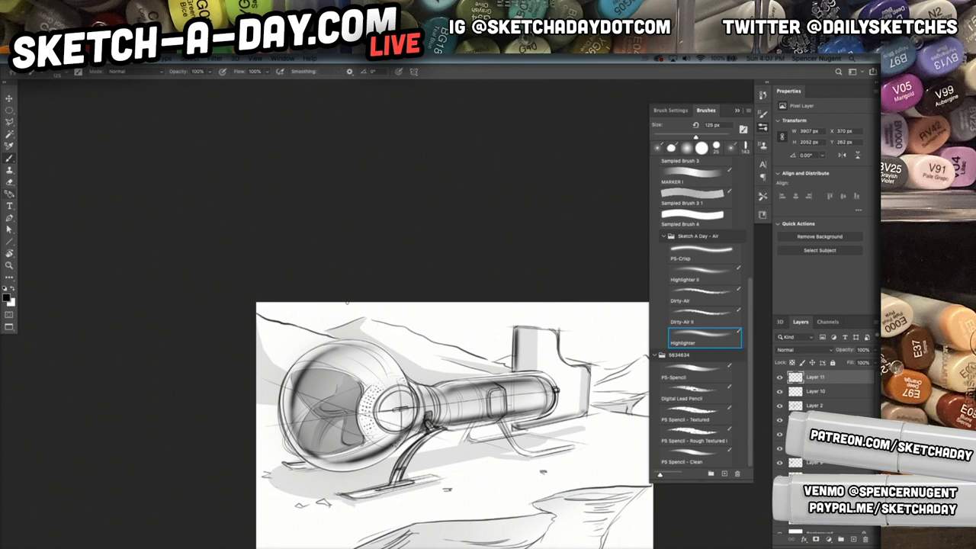
- Switch to the Soft Round brush at 508 px and create a new layer
{"action": "right_click", "coordinate": [540, 473]}
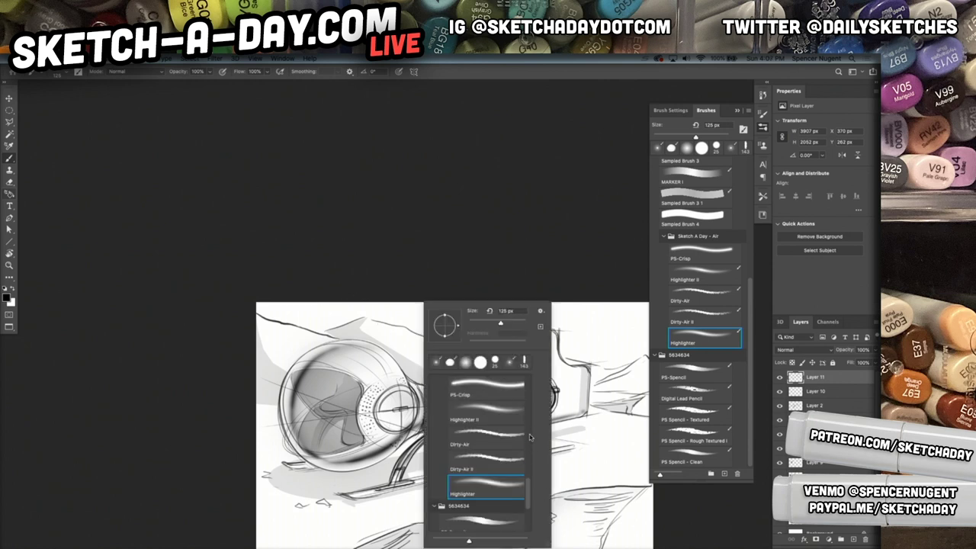
{"action": "scroll", "coordinate": [530, 434], "scroll_direction": "up", "scroll_amount": 10}
{"action": "left_click", "coordinate": [493, 398]}
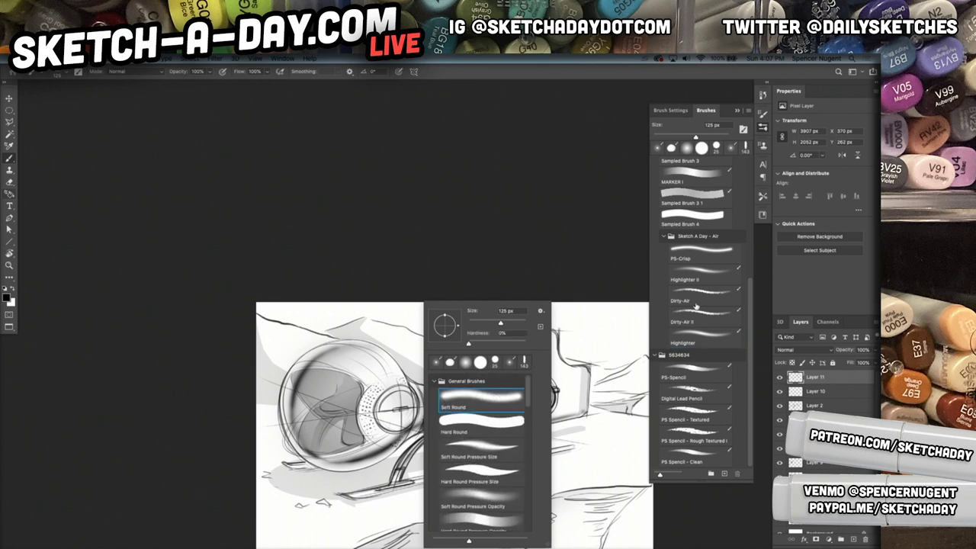
{"action": "mouse_move", "coordinate": [355, 406]}
{"action": "left_mouse_down"}
{"action": "mouse_move", "coordinate": [387, 358]}
{"action": "mouse_move", "coordinate": [314, 287]}
{"action": "left_mouse_up"}
{"action": "right_click", "coordinate": [319, 277]}
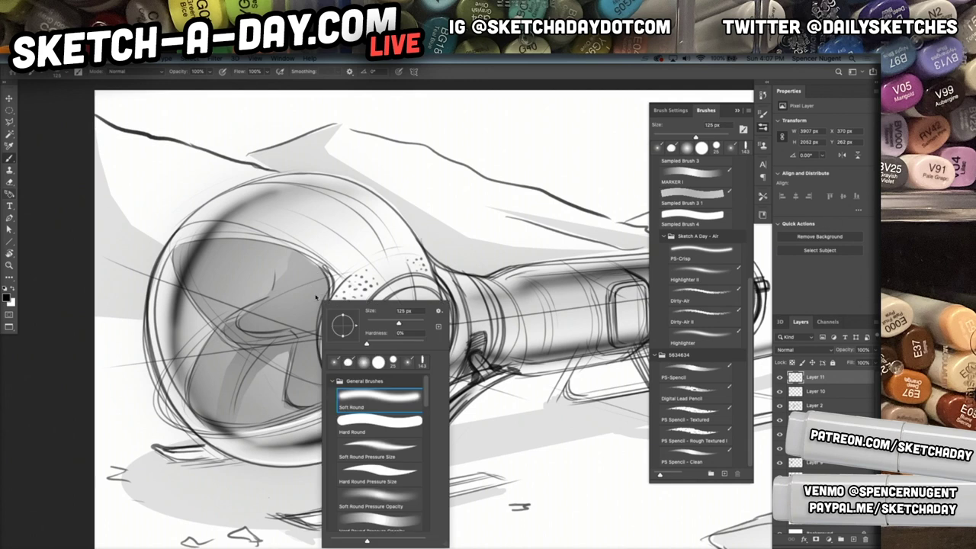
{"action": "left_click_drag", "start_coordinate": [404, 323], "coordinate": [419, 324]}
{"action": "key", "text": "Return"}
{"action": "key", "text": "alt+shift+super+n"}
- Paint a soft black mass over the upper and right parts of the cockpit opening and set its layer opacity to 40%
{"action": "mouse_move", "coordinate": [309, 268]}
{"action": "left_mouse_down"}
{"action": "mouse_move", "coordinate": [281, 251]}
{"action": "mouse_move", "coordinate": [316, 282]}
{"action": "mouse_move", "coordinate": [294, 297]}
{"action": "mouse_move", "coordinate": [328, 367]}
{"action": "left_mouse_up"}
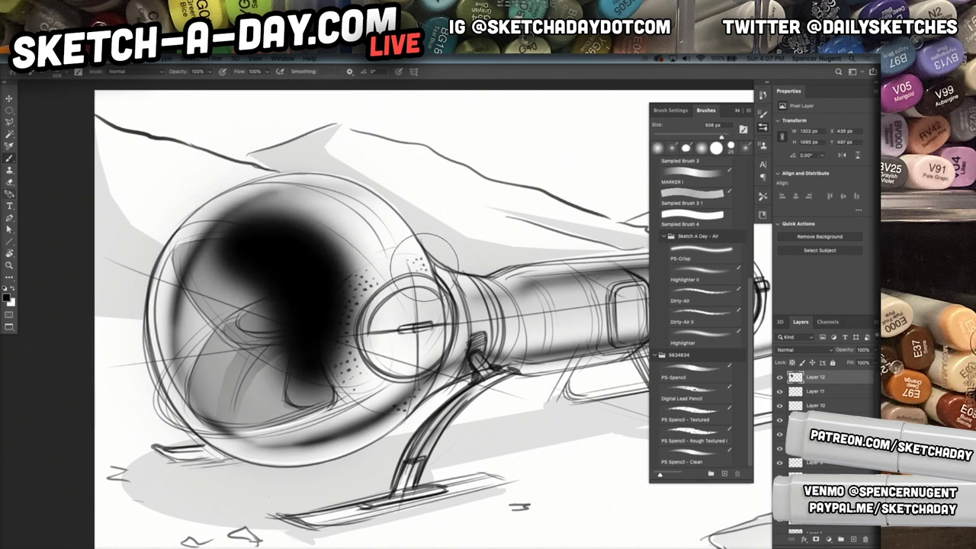
{"action": "key", "text": "v"}
{"action": "key", "text": "4"}
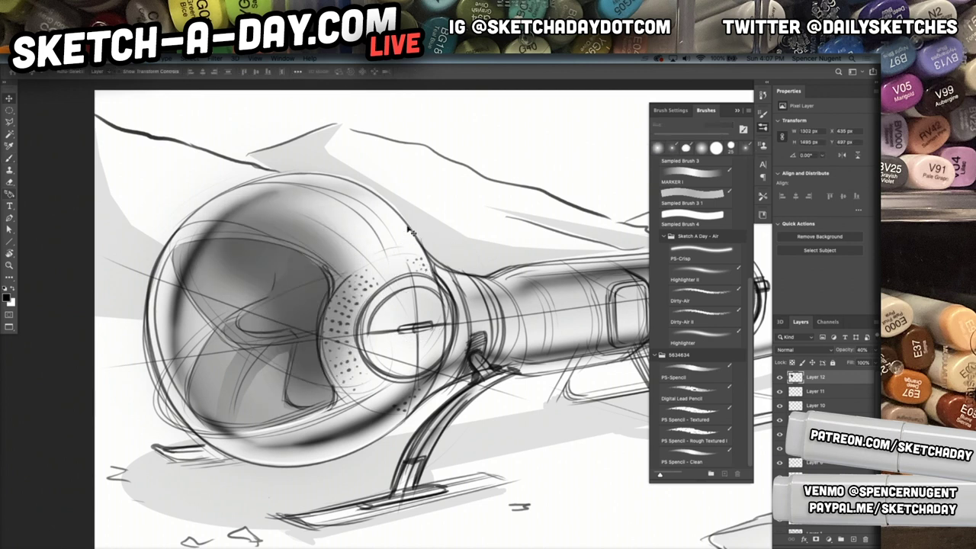
- Set the Eraser to the Hard Round brush at 55 px
{"action": "key", "text": "e"}
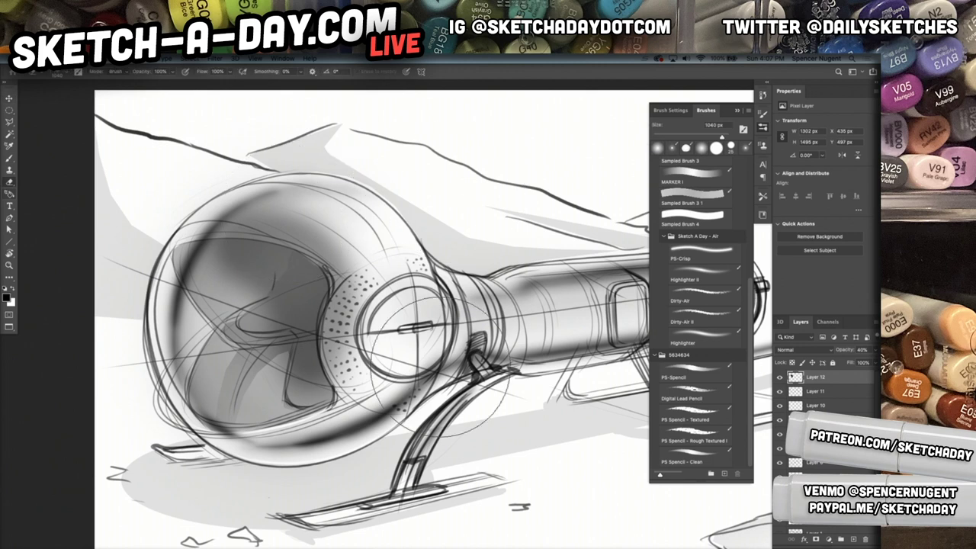
{"action": "right_click", "coordinate": [450, 385]}
{"action": "left_click", "coordinate": [476, 419]}
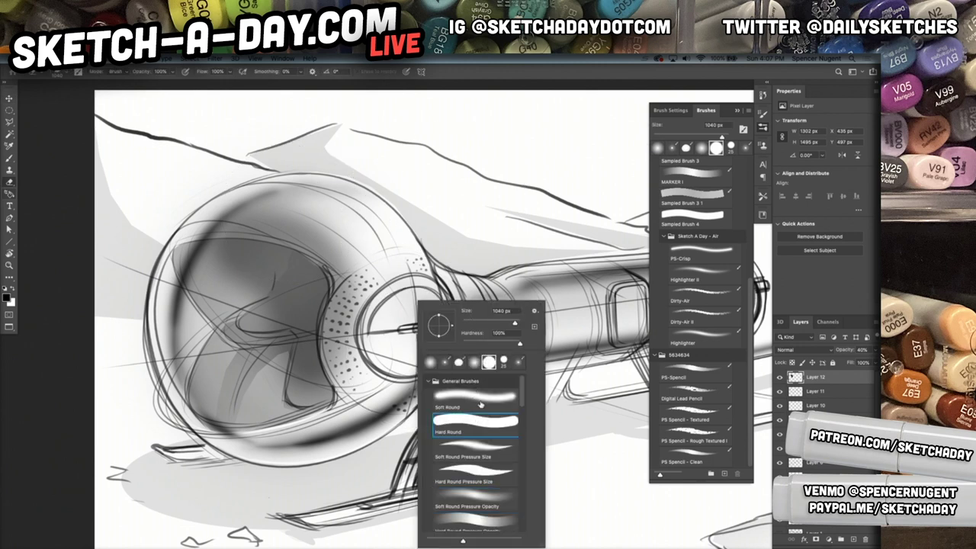
{"action": "right_click", "coordinate": [340, 238]}
{"action": "left_click", "coordinate": [412, 266]}
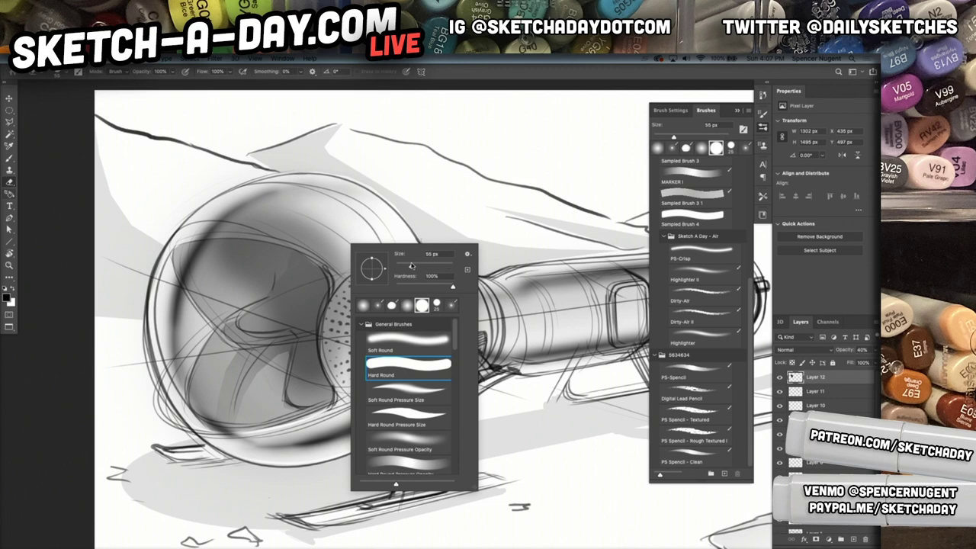
{"action": "key", "text": "Return"}
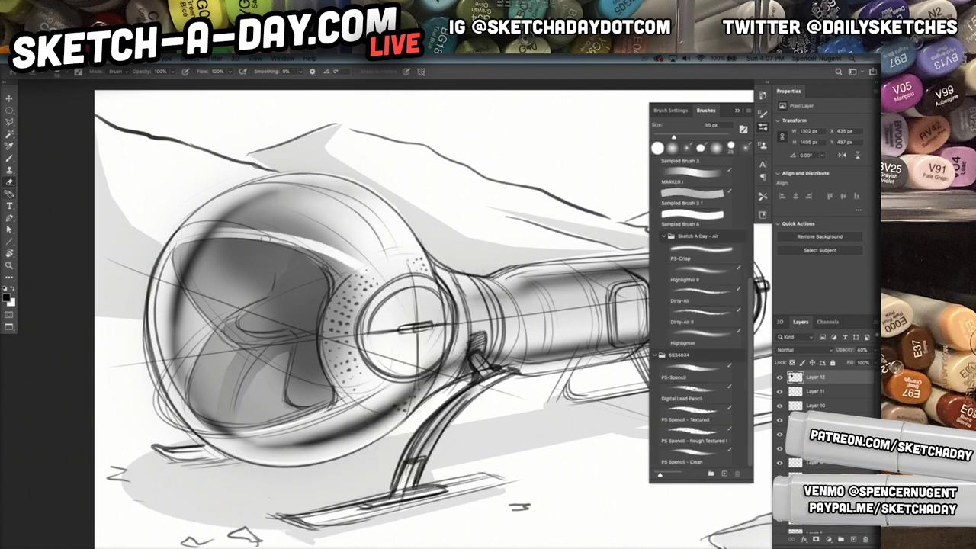
- Erase the dark shading that spills past the cockpit opening onto the bubble's shell and perforated band
{"action": "mouse_move", "coordinate": [296, 245]}
{"action": "left_mouse_down"}
{"action": "mouse_move", "coordinate": [350, 300]}
{"action": "mouse_move", "coordinate": [335, 255]}
{"action": "mouse_move", "coordinate": [335, 376]}
{"action": "mouse_move", "coordinate": [337, 301]}
{"action": "mouse_move", "coordinate": [344, 384]}
{"action": "mouse_move", "coordinate": [350, 286]}
{"action": "mouse_move", "coordinate": [356, 390]}
{"action": "left_mouse_up"}
{"action": "left_click_drag", "start_coordinate": [360, 351], "coordinate": [368, 291]}
{"action": "left_click_drag", "start_coordinate": [328, 353], "coordinate": [336, 386]}
{"action": "mouse_move", "coordinate": [354, 276]}
{"action": "left_mouse_down"}
{"action": "mouse_move", "coordinate": [318, 220]}
{"action": "mouse_move", "coordinate": [361, 250]}
{"action": "mouse_move", "coordinate": [245, 219]}
{"action": "mouse_move", "coordinate": [272, 231]}
{"action": "mouse_move", "coordinate": [179, 229]}
{"action": "mouse_move", "coordinate": [373, 252]}
{"action": "mouse_move", "coordinate": [189, 218]}
{"action": "mouse_move", "coordinate": [360, 236]}
{"action": "mouse_move", "coordinate": [213, 211]}
{"action": "mouse_move", "coordinate": [321, 208]}
{"action": "mouse_move", "coordinate": [195, 210]}
{"action": "mouse_move", "coordinate": [330, 187]}
{"action": "mouse_move", "coordinate": [313, 181]}
{"action": "mouse_move", "coordinate": [369, 228]}
{"action": "left_mouse_up"}
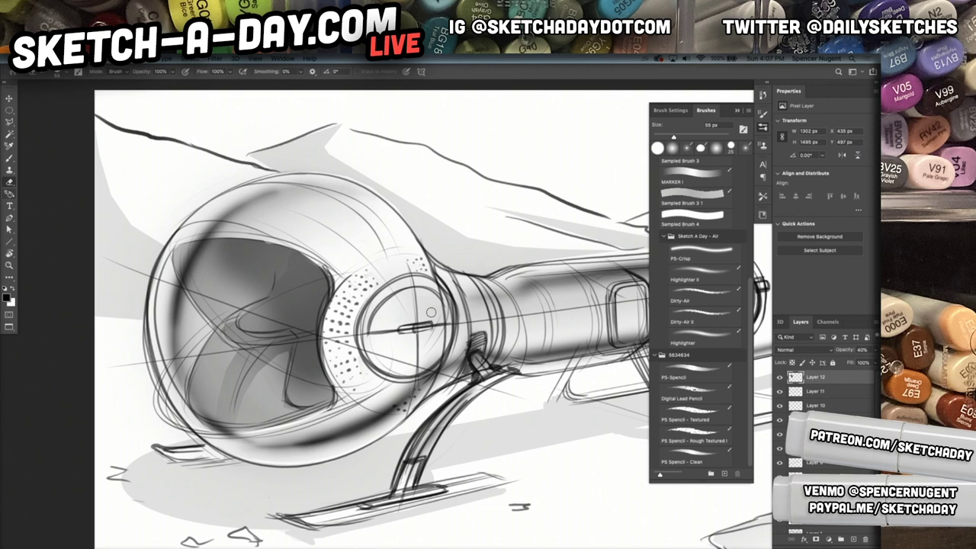
- Make Layer 11 active and set the Eraser to the Soft Round brush at 508 px with 0% hardness
{"action": "left_click", "coordinate": [780, 392]}
{"action": "left_click", "coordinate": [780, 392]}
{"action": "left_click", "coordinate": [815, 394]}
{"action": "right_click", "coordinate": [412, 334]}
{"action": "left_click", "coordinate": [491, 398]}
{"action": "double_click", "coordinate": [518, 334]}
{"action": "type", "text": "0"}
{"action": "left_click_drag", "start_coordinate": [507, 325], "coordinate": [514, 323]}
{"action": "double_click", "coordinate": [516, 312]}
{"action": "left_click", "coordinate": [287, 175]}
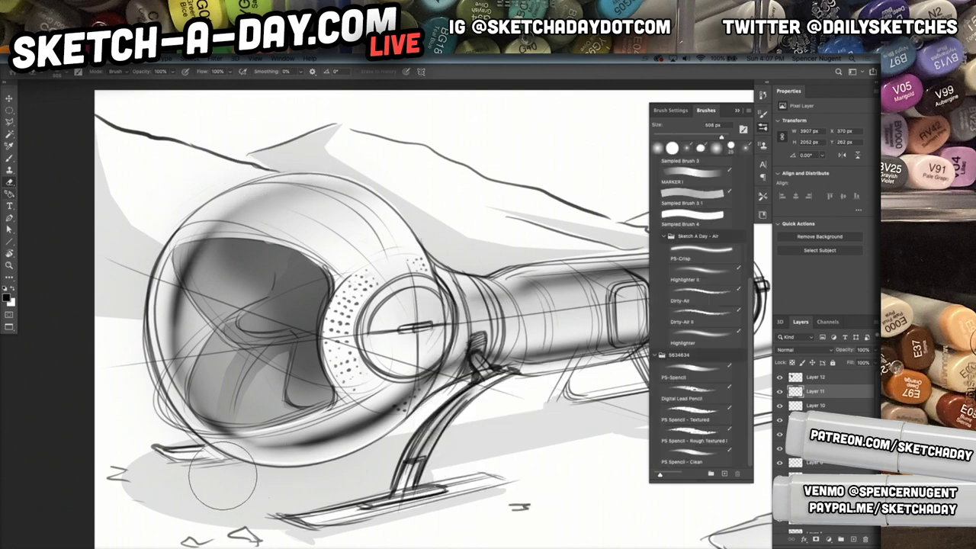
- Softly erase the excess shading along the bubble's lower-right edge and around the round hub
{"action": "left_click_drag", "start_coordinate": [430, 409], "coordinate": [407, 441]}
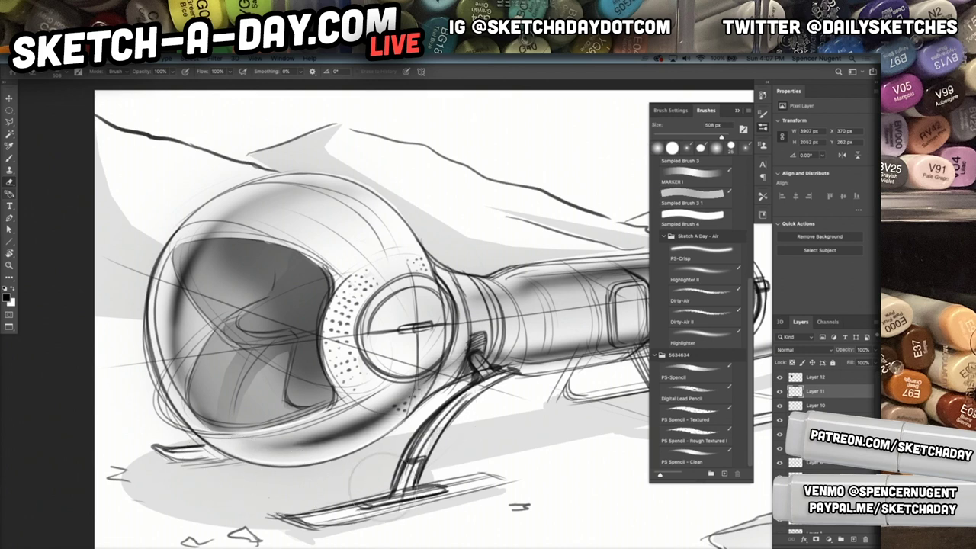
{"action": "left_click_drag", "start_coordinate": [356, 377], "coordinate": [394, 379]}
{"action": "left_click_drag", "start_coordinate": [449, 432], "coordinate": [435, 442]}
{"action": "scroll", "coordinate": [435, 443], "scroll_direction": "down", "scroll_amount": 4}
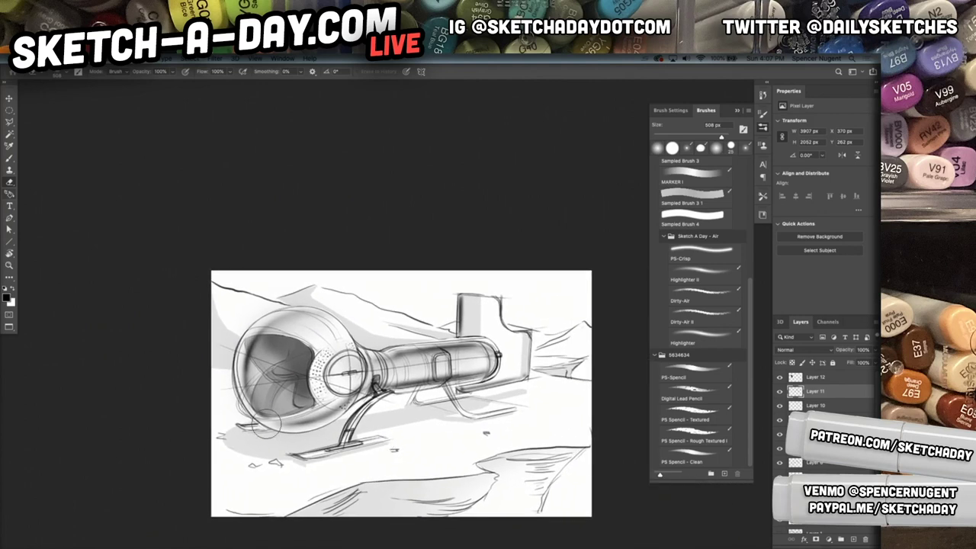
- Create a new layer above Layer 12 and reduce the Soft Round brush to 162 px
{"action": "left_click", "coordinate": [815, 379]}
{"action": "key", "text": "ctrl+shift+n"}
{"action": "key", "text": "Return"}
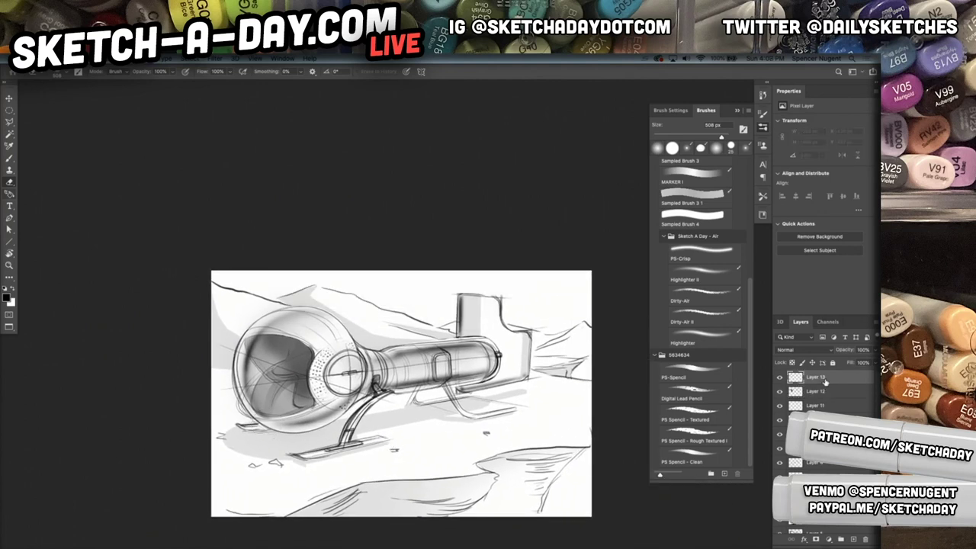
{"action": "key", "text": "b"}
{"action": "right_click", "coordinate": [297, 408]}
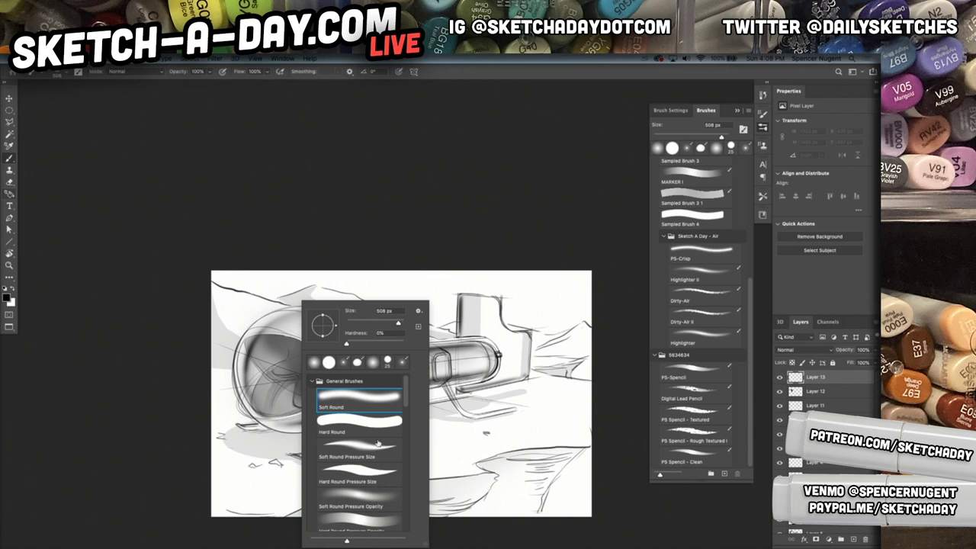
{"action": "mouse_move", "coordinate": [408, 401]}
{"action": "left_mouse_down"}
{"action": "mouse_move", "coordinate": [407, 512]}
{"action": "mouse_move", "coordinate": [407, 485]}
{"action": "left_mouse_up"}
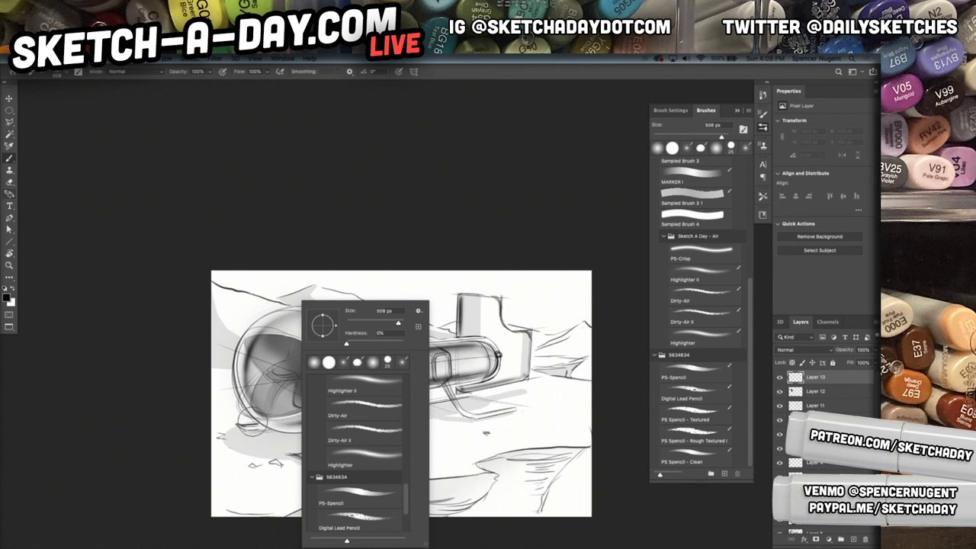
{"action": "left_click_drag", "start_coordinate": [398, 324], "coordinate": [384, 324]}
{"action": "left_click_drag", "start_coordinate": [250, 340], "coordinate": [235, 377]}
{"action": "key", "text": "super+z"}
- Choose the Highlighter brush from the Sketch A Day - Air set at 162 px
{"action": "right_click", "coordinate": [306, 347]}
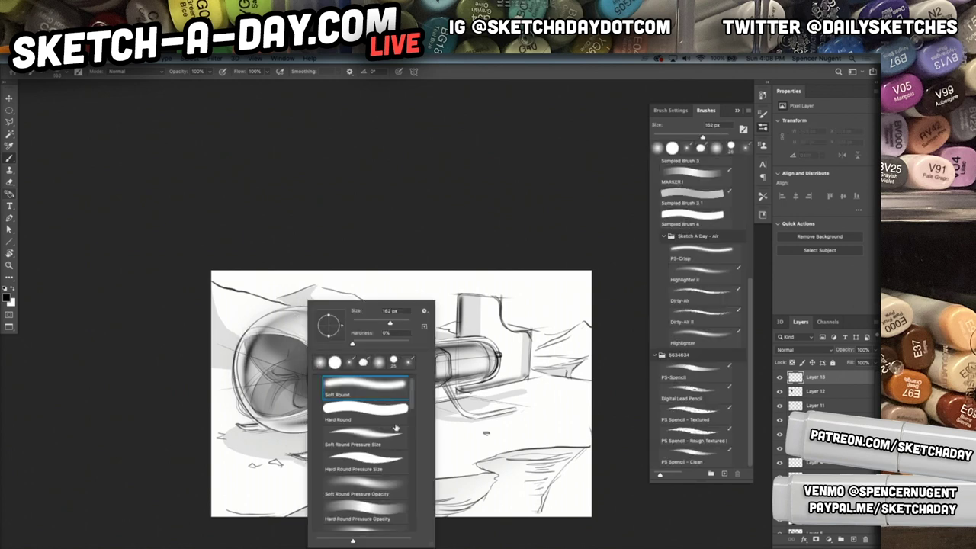
{"action": "left_click_drag", "start_coordinate": [411, 400], "coordinate": [409, 509]}
{"action": "left_click", "coordinate": [388, 470]}
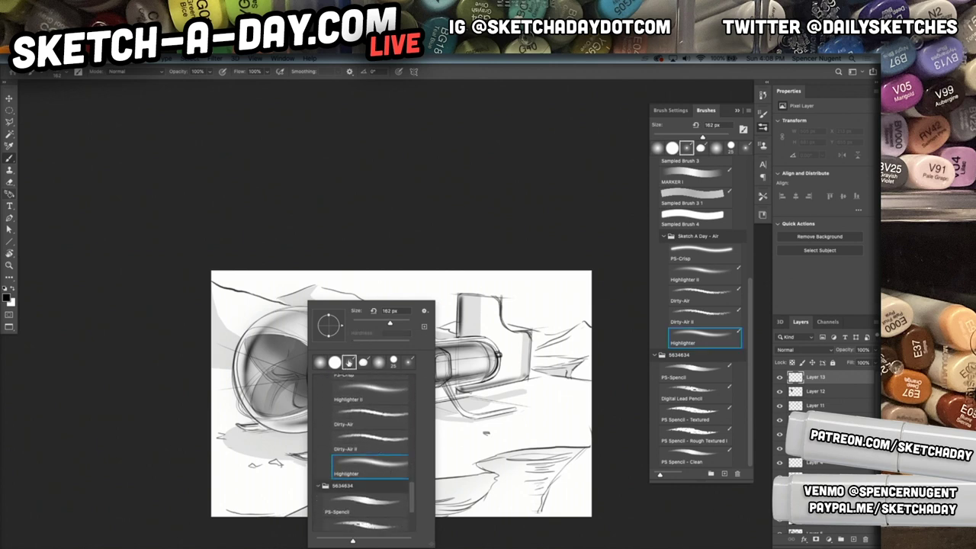
{"action": "key", "text": "Return"}
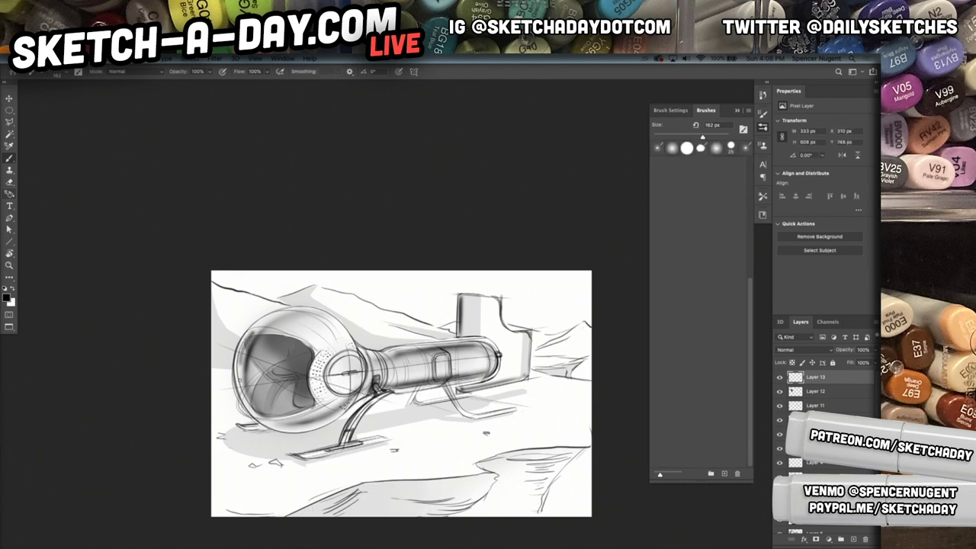
- Paint soft white highlights along the bubble's left and right edges with the Highlighter brush at 400 px
{"action": "scroll", "coordinate": [259, 335], "scroll_direction": "up", "scroll_amount": 2}
{"action": "scroll", "coordinate": [276, 335], "scroll_direction": "up", "scroll_amount": 1}
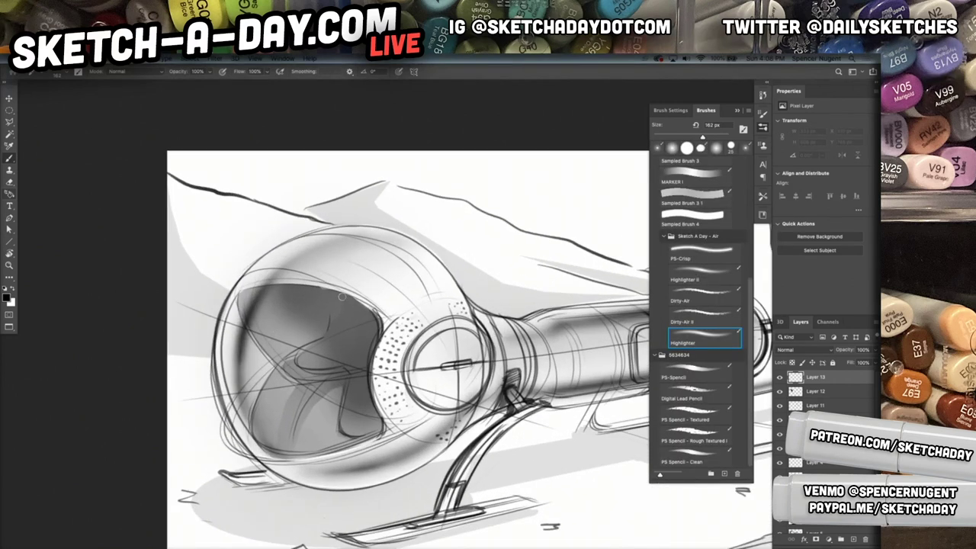
{"action": "key", "text": "bracketright"}
{"action": "key", "text": "bracketright"}
{"action": "key", "text": "bracketright"}
{"action": "key", "text": "bracketright"}
{"action": "key", "text": "bracketright"}
{"action": "left_click_drag", "start_coordinate": [270, 263], "coordinate": [229, 377]}
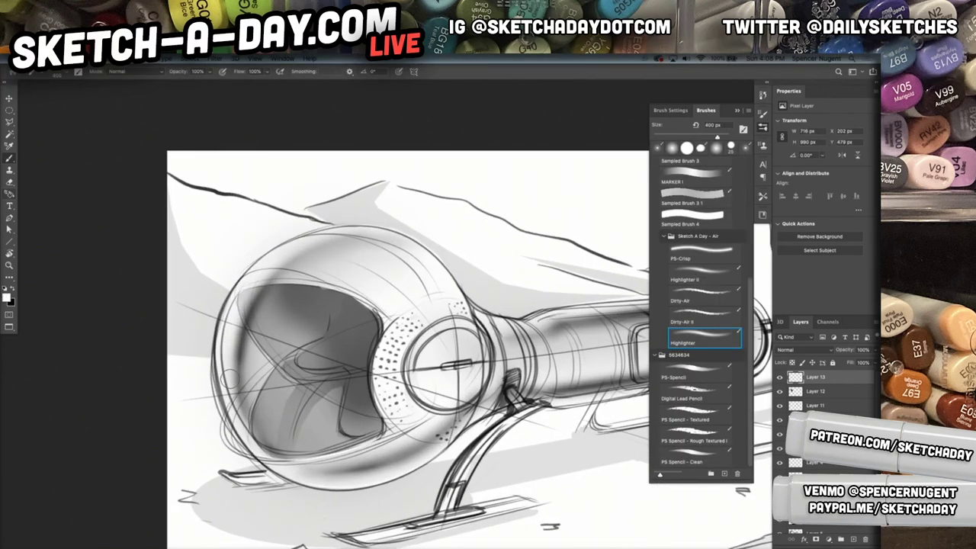
{"action": "mouse_move", "coordinate": [248, 290]}
{"action": "left_mouse_down"}
{"action": "mouse_move", "coordinate": [229, 364]}
{"action": "mouse_move", "coordinate": [253, 438]}
{"action": "left_mouse_up"}
{"action": "left_click_drag", "start_coordinate": [229, 324], "coordinate": [251, 437]}
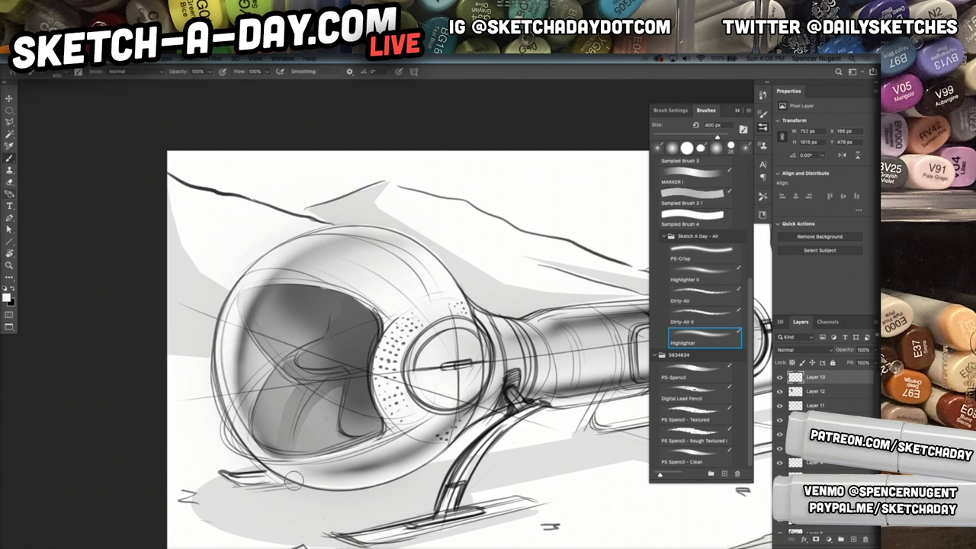
{"action": "left_click_drag", "start_coordinate": [462, 308], "coordinate": [488, 434]}
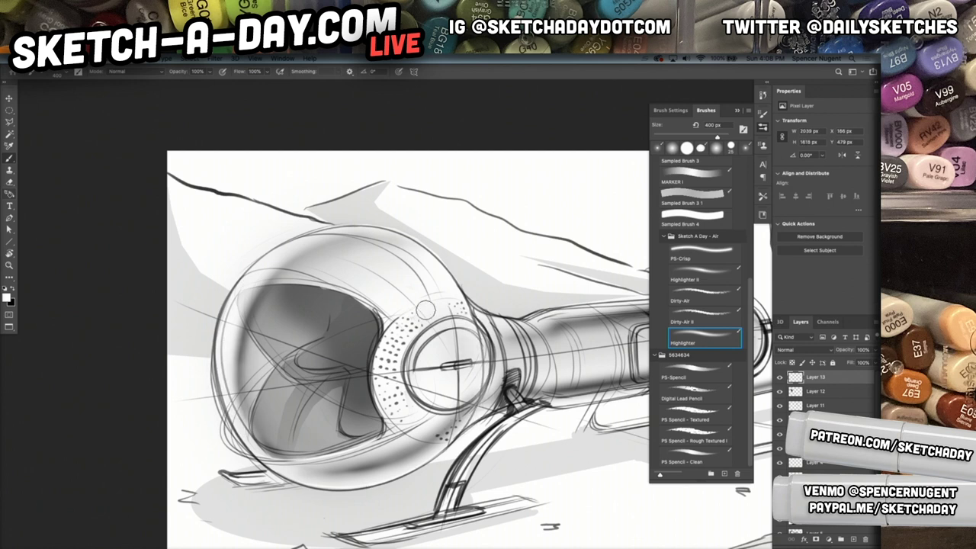
- Paint soft white highlights along the tail body's upper and lower edges and rounded end, reducing the brush to 200 px
{"action": "left_click_drag", "start_coordinate": [590, 392], "coordinate": [408, 468]}
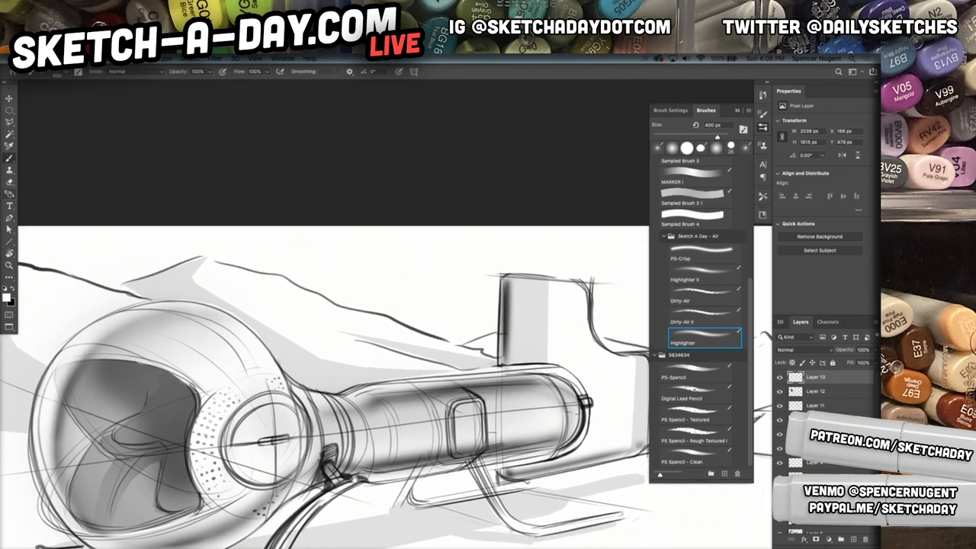
{"action": "left_click_drag", "start_coordinate": [328, 404], "coordinate": [576, 378]}
{"action": "key", "text": "bracketleft"}
{"action": "key", "text": "bracketleft"}
{"action": "key", "text": "bracketleft"}
{"action": "left_click_drag", "start_coordinate": [388, 391], "coordinate": [540, 381]}
{"action": "mouse_move", "coordinate": [365, 467]}
{"action": "left_mouse_down"}
{"action": "mouse_move", "coordinate": [543, 452]}
{"action": "mouse_move", "coordinate": [448, 466]}
{"action": "left_mouse_up"}
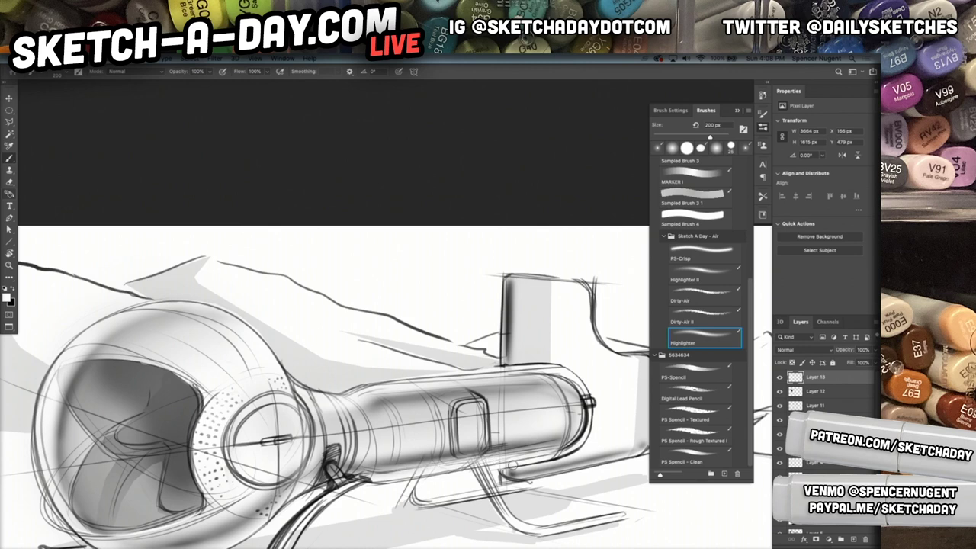
{"action": "mouse_move", "coordinate": [557, 456]}
{"action": "left_mouse_down"}
{"action": "mouse_move", "coordinate": [586, 429]}
{"action": "mouse_move", "coordinate": [582, 393]}
{"action": "left_mouse_up"}
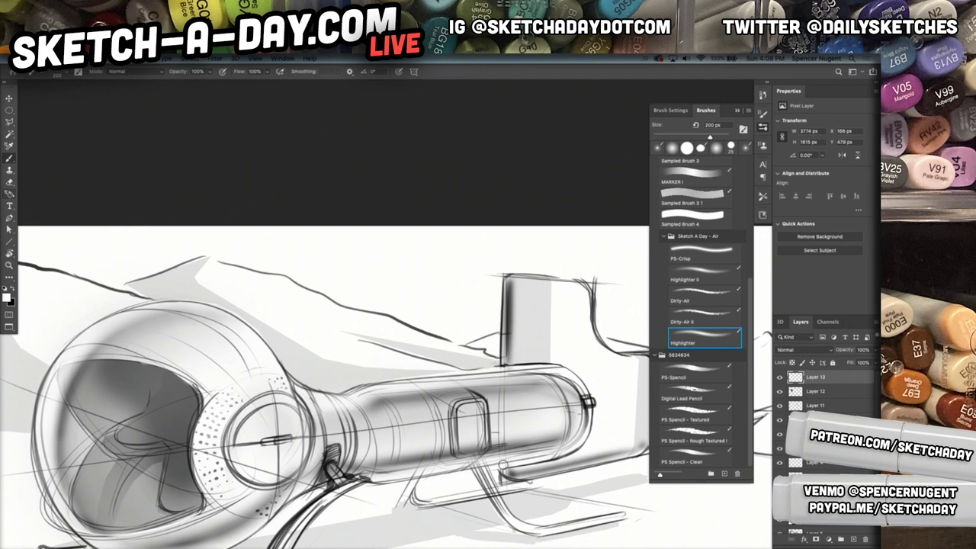
{"action": "scroll", "coordinate": [575, 453], "scroll_direction": "down", "scroll_amount": 3}
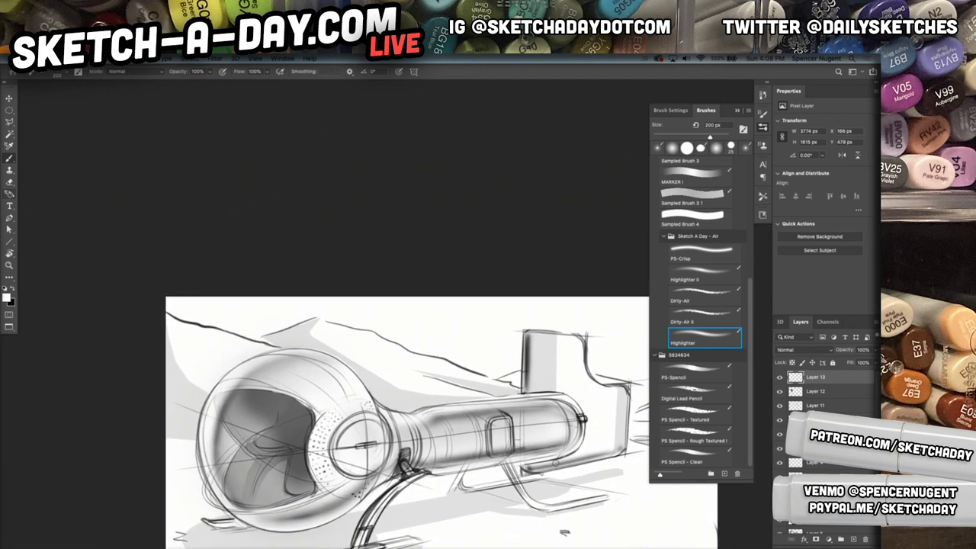
- Outline the side faces of the far front skid and the rear skid with the Polygonal Lasso
{"action": "left_click_drag", "start_coordinate": [437, 485], "coordinate": [457, 450]}
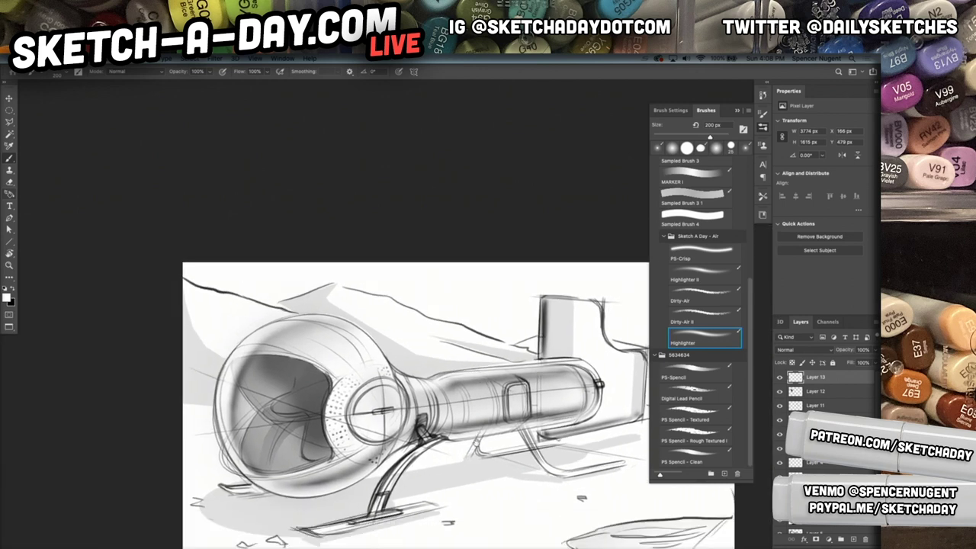
{"action": "key", "text": "l"}
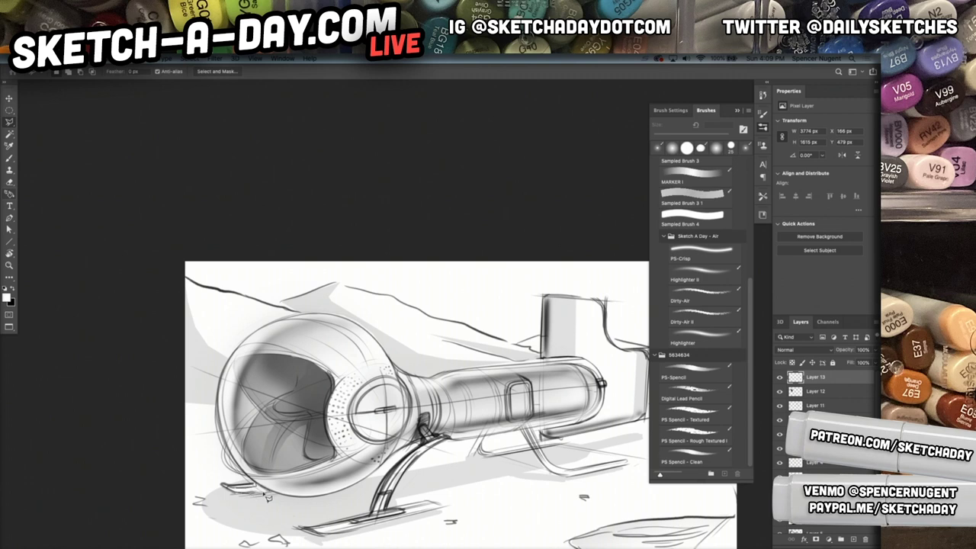
{"action": "left_click_drag", "start_coordinate": [275, 497], "coordinate": [268, 493]}
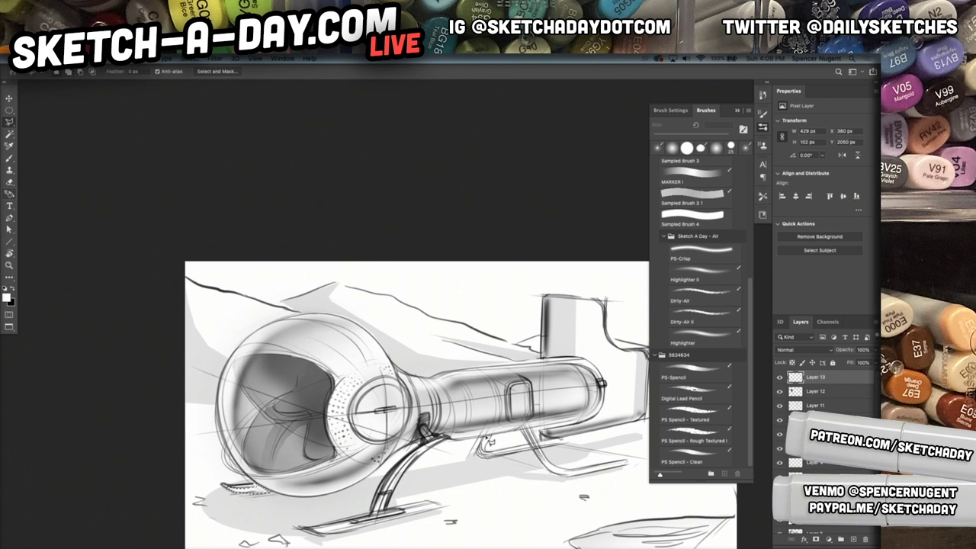
{"action": "mouse_move", "coordinate": [490, 441]}
{"action": "left_mouse_down"}
{"action": "mouse_move", "coordinate": [594, 427]}
{"action": "mouse_move", "coordinate": [526, 450]}
{"action": "left_mouse_up"}
- Fill the selected skid faces with black on a new layer, clear the selection and set the layer's opacity to 40%
{"action": "key", "text": "alt+BackSpace"}
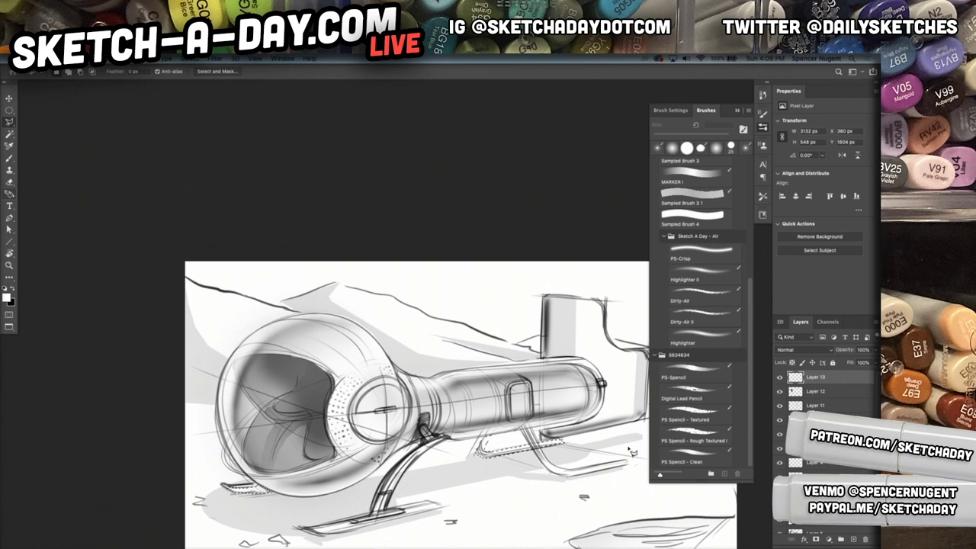
{"action": "key", "text": "super+shift+n"}
{"action": "key", "text": "Return"}
{"action": "key", "text": "x"}
{"action": "key", "text": "alt+BackSpace"}
{"action": "key", "text": "super+d"}
{"action": "key", "text": "4"}
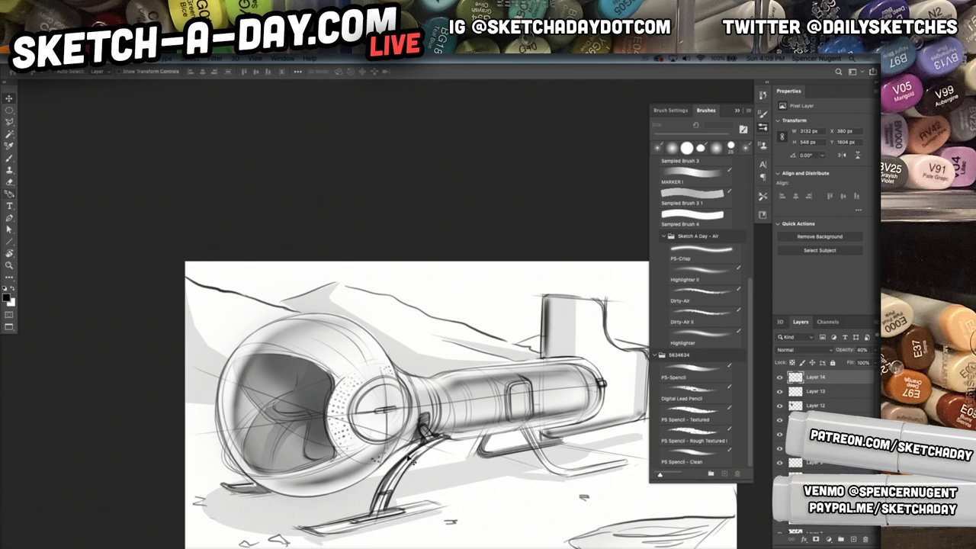
- Load the cast-shadow and cliff tone layer's pixels as a selection and create a new layer above it
{"action": "left_click_drag", "start_coordinate": [442, 468], "coordinate": [430, 475]}
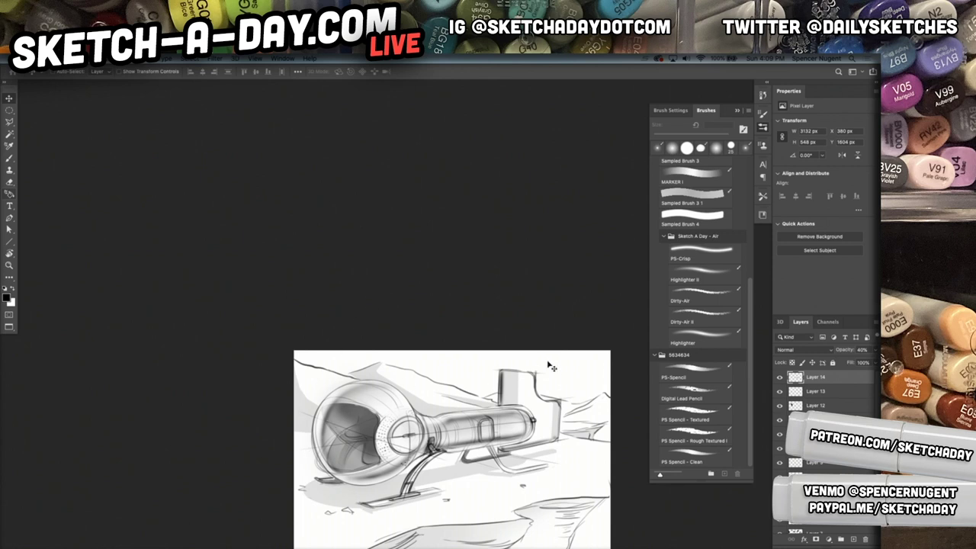
{"action": "scroll", "coordinate": [496, 450], "scroll_direction": "right", "scroll_amount": 3}
{"action": "scroll", "coordinate": [496, 450], "scroll_direction": "down", "scroll_amount": 2}
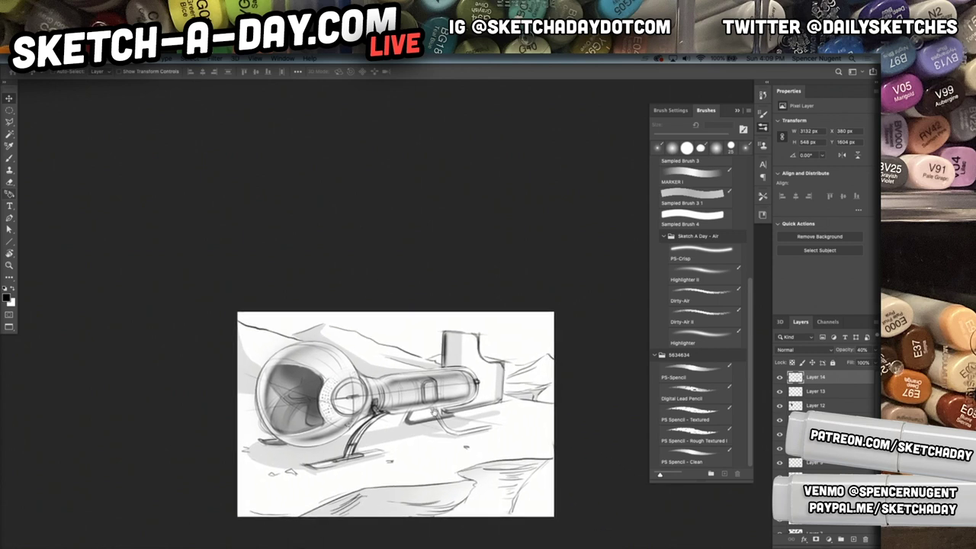
{"action": "key", "text": "l"}
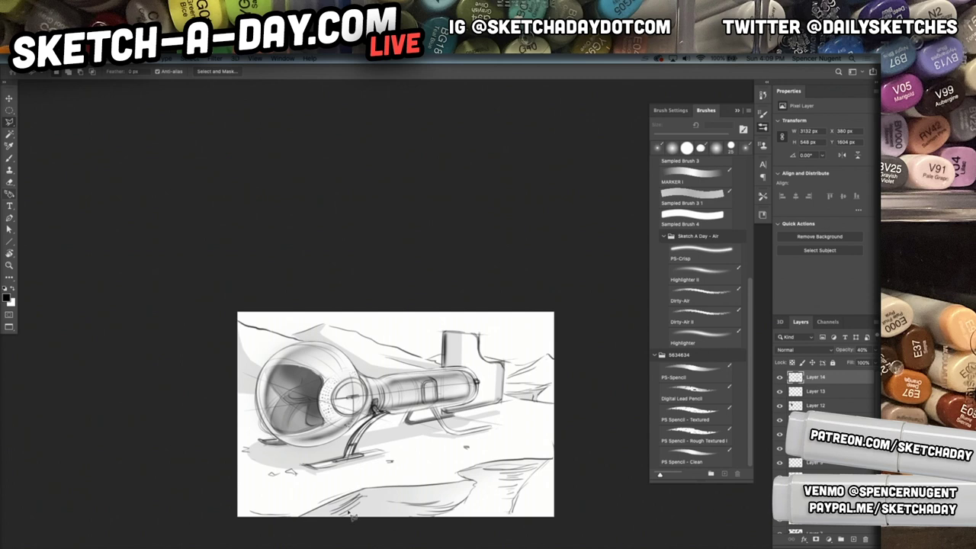
{"action": "key", "text": "v"}
{"action": "left_click", "coordinate": [376, 511], "text": "super"}
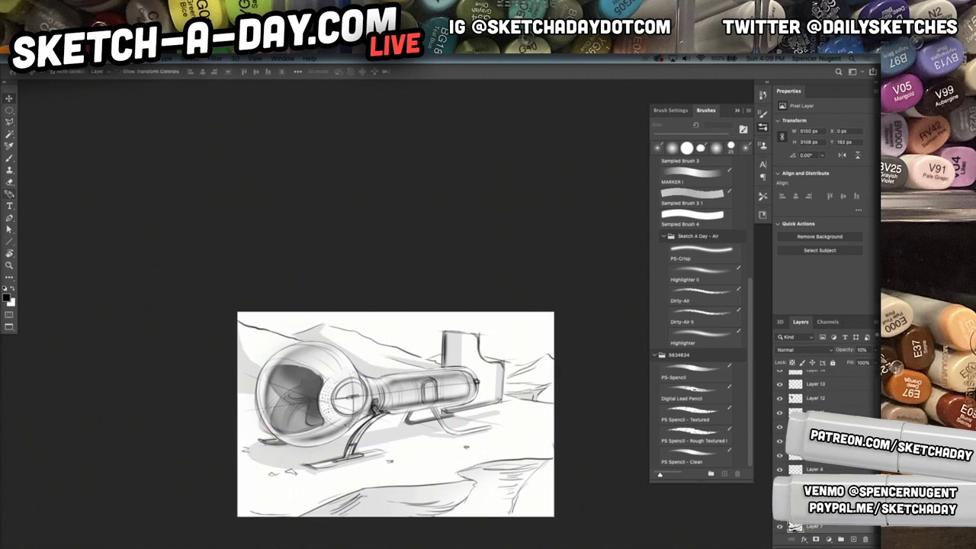
{"action": "left_click", "coordinate": [797, 526], "text": "super"}
{"action": "key", "text": "shift+super+n"}
{"action": "key", "text": "Return"}
- Paint soft black shading inside the selected mountain, ground and cliff shadow areas with the Highlighter brush enlarged to 2480 px
{"action": "key", "text": "b"}
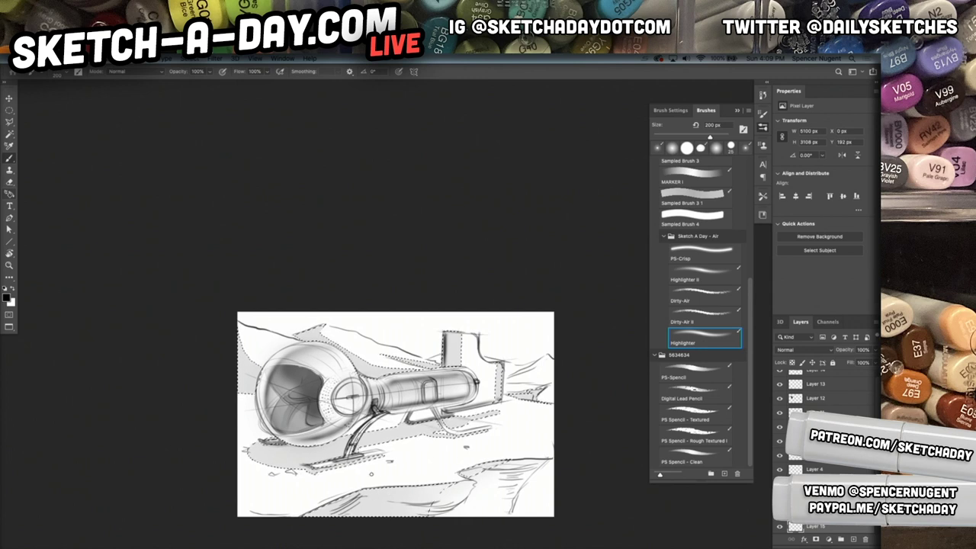
{"action": "right_click", "coordinate": [439, 496]}
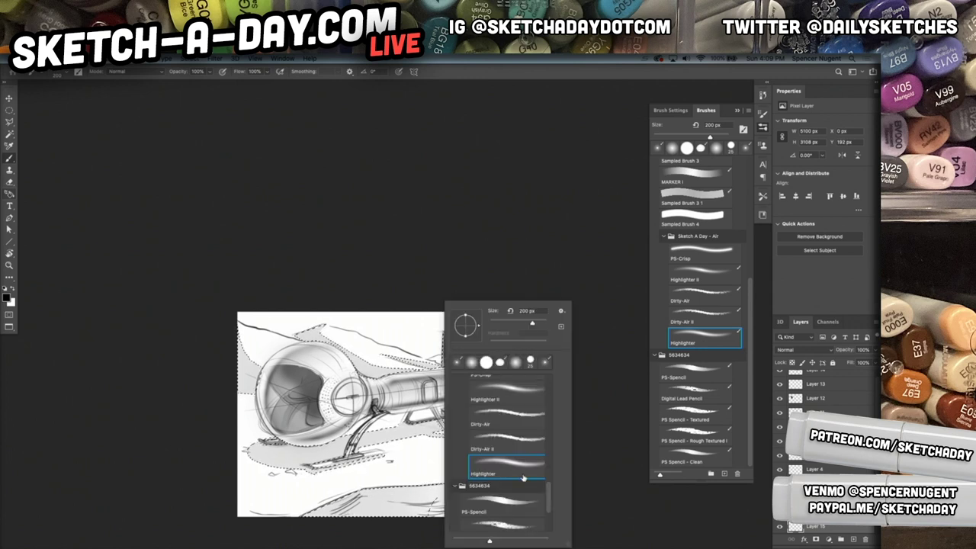
{"action": "left_click", "coordinate": [541, 324]}
{"action": "left_click_drag", "start_coordinate": [378, 492], "coordinate": [374, 514]}
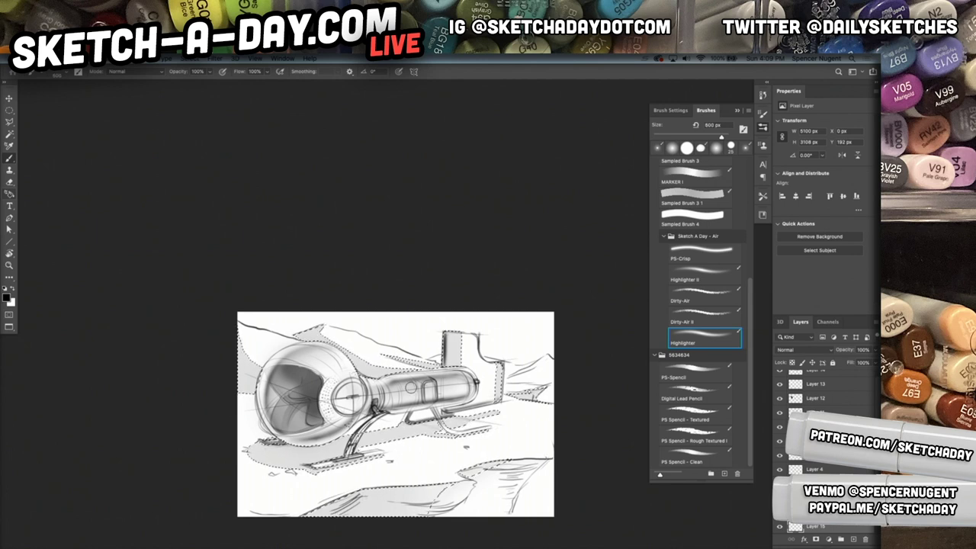
{"action": "right_click", "coordinate": [407, 440]}
{"action": "left_click_drag", "start_coordinate": [498, 325], "coordinate": [501, 326]}
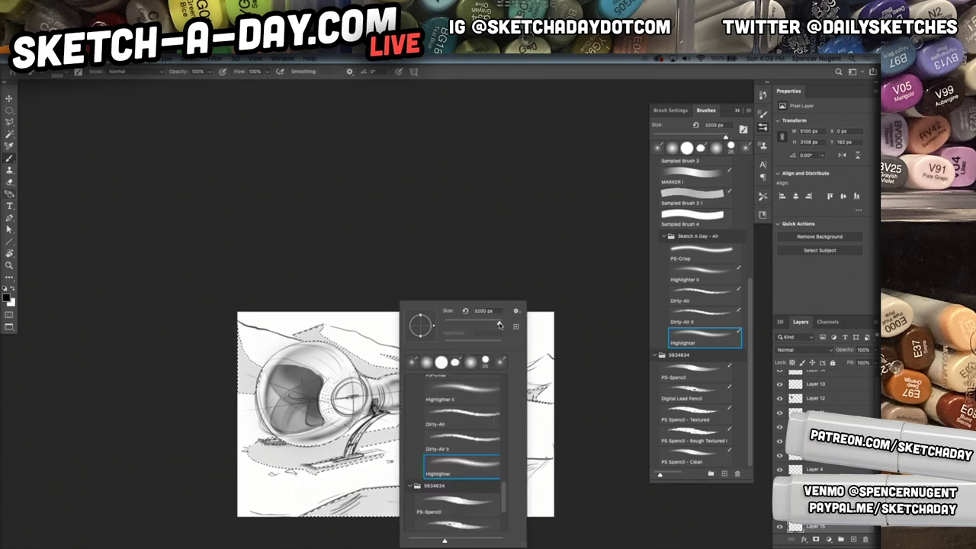
{"action": "key", "text": "Return"}
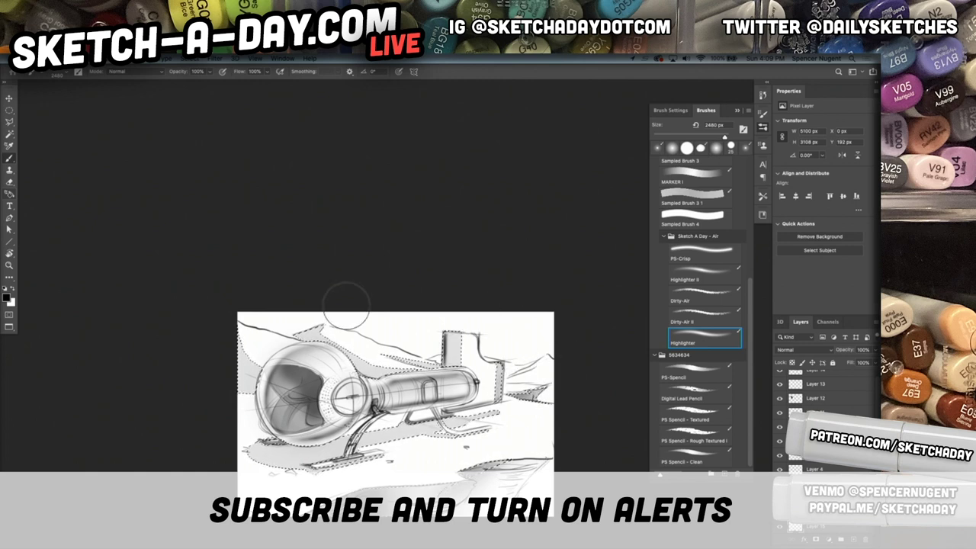
{"action": "mouse_move", "coordinate": [240, 342]}
{"action": "left_mouse_down"}
{"action": "mouse_move", "coordinate": [242, 401]}
{"action": "mouse_move", "coordinate": [252, 390]}
{"action": "left_mouse_up"}
- Set the new shadow shading layer's opacity to 50% and clear the selection
{"action": "key", "text": "v"}
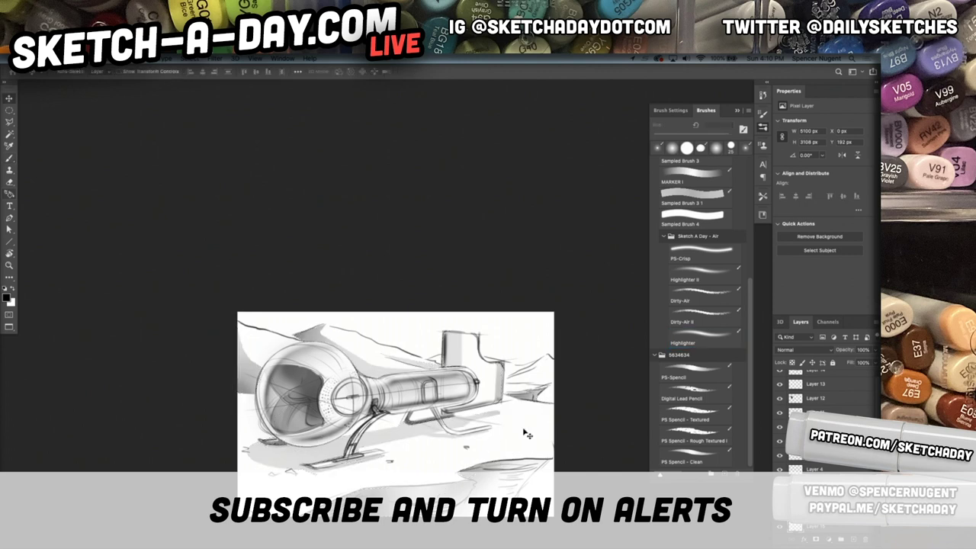
{"action": "key", "text": "4"}
{"action": "key", "text": "ctrl+d"}
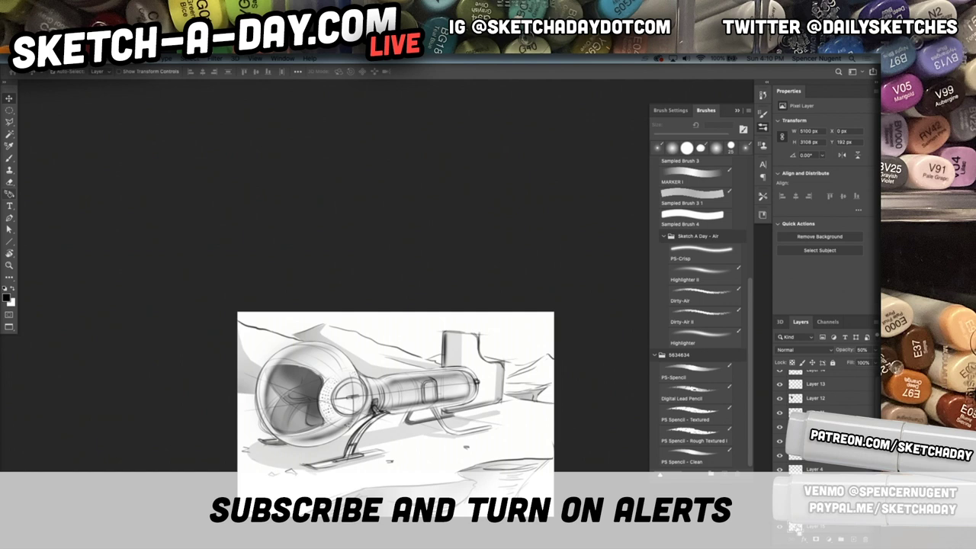
- Load the shadow shading layer's pixels as a selection
{"action": "left_click", "coordinate": [797, 531], "text": "super"}
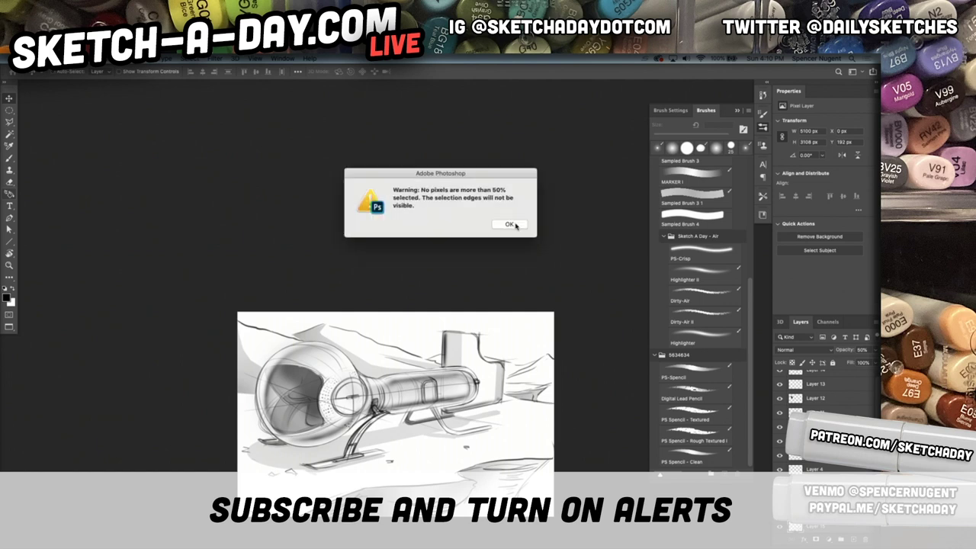
{"action": "left_click", "coordinate": [512, 224]}
{"action": "left_click", "coordinate": [216, 59]}
{"action": "mouse_move", "coordinate": [272, 173]}
{"action": "left_click", "coordinate": [333, 192]}
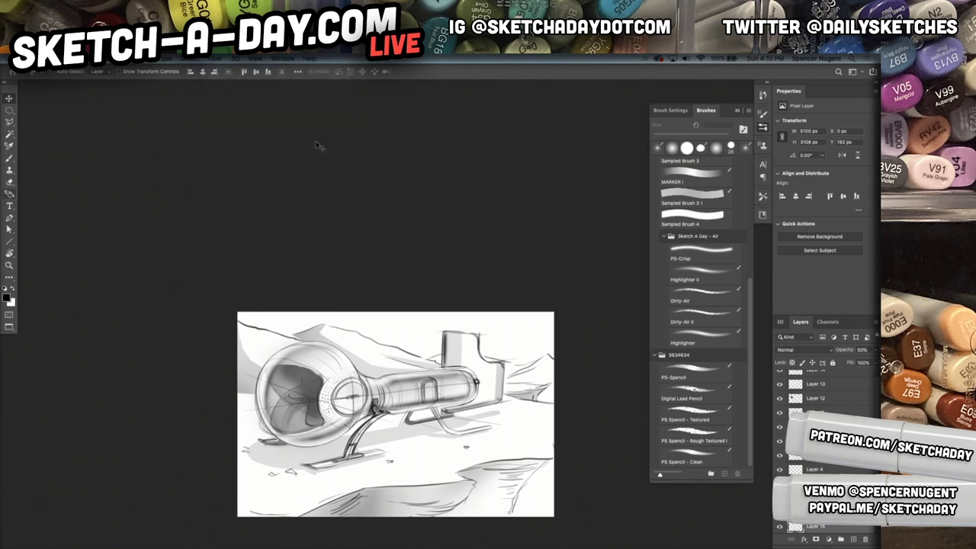
- Add monochromatic Gaussian noise at 355.31% to the shadow shading and check the grain on the foreground cliff
{"action": "left_click", "coordinate": [217, 59]}
{"action": "mouse_move", "coordinate": [287, 197]}
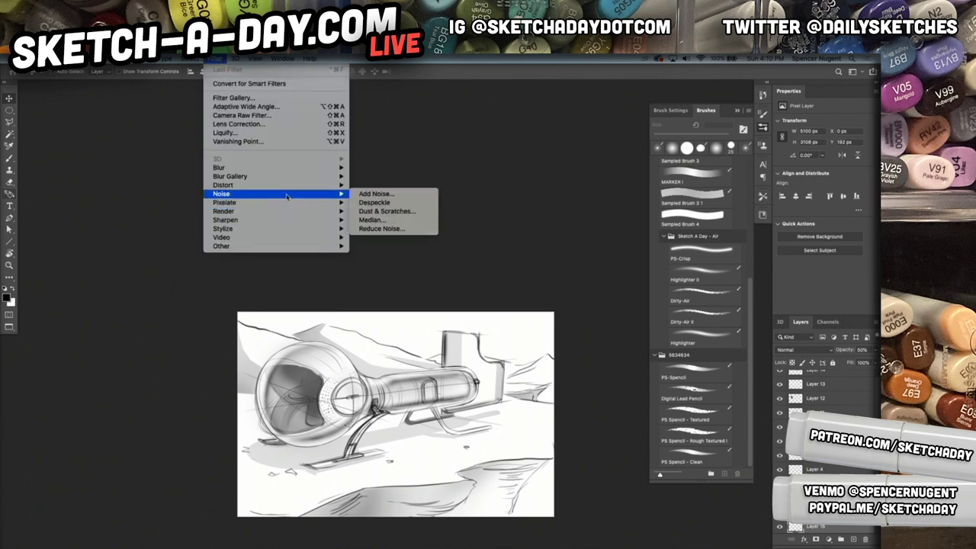
{"action": "left_click", "coordinate": [380, 195]}
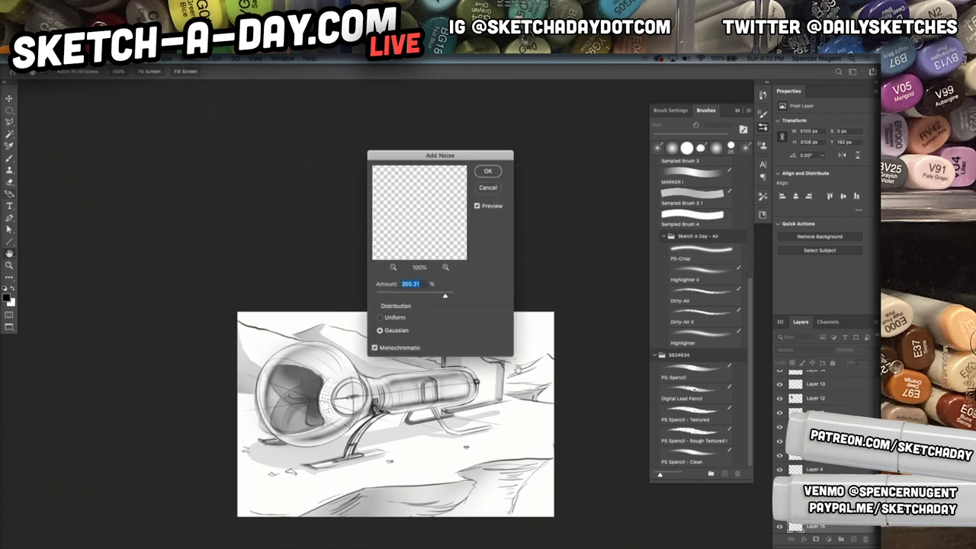
{"action": "left_click_drag", "start_coordinate": [423, 489], "coordinate": [499, 389]}
{"action": "left_click_drag", "start_coordinate": [464, 442], "coordinate": [619, 312]}
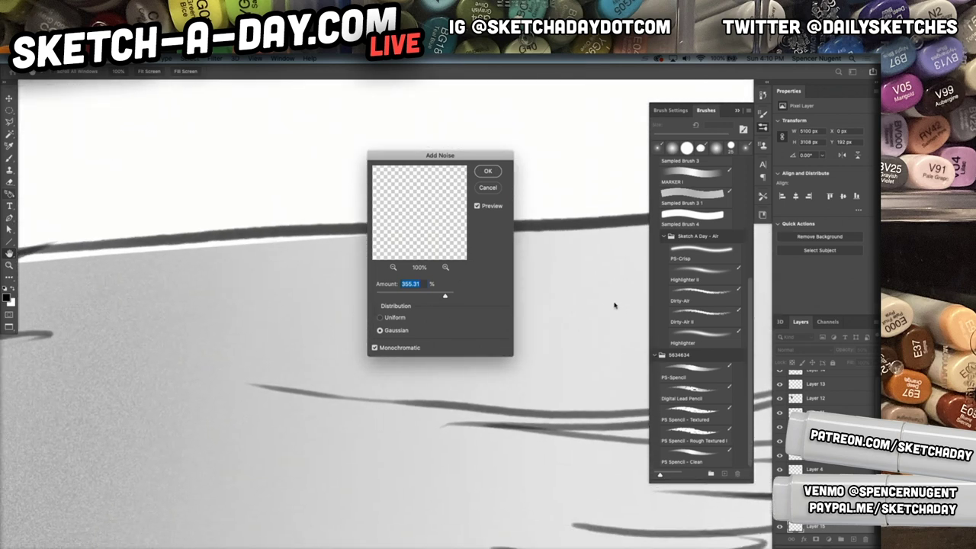
{"action": "left_click_drag", "start_coordinate": [313, 451], "coordinate": [510, 428]}
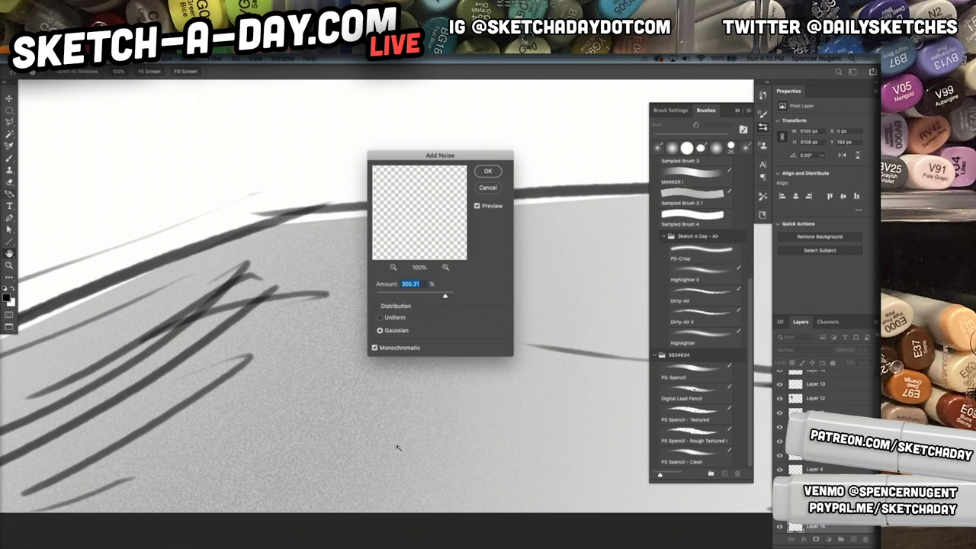
{"action": "left_click_drag", "start_coordinate": [390, 450], "coordinate": [425, 429]}
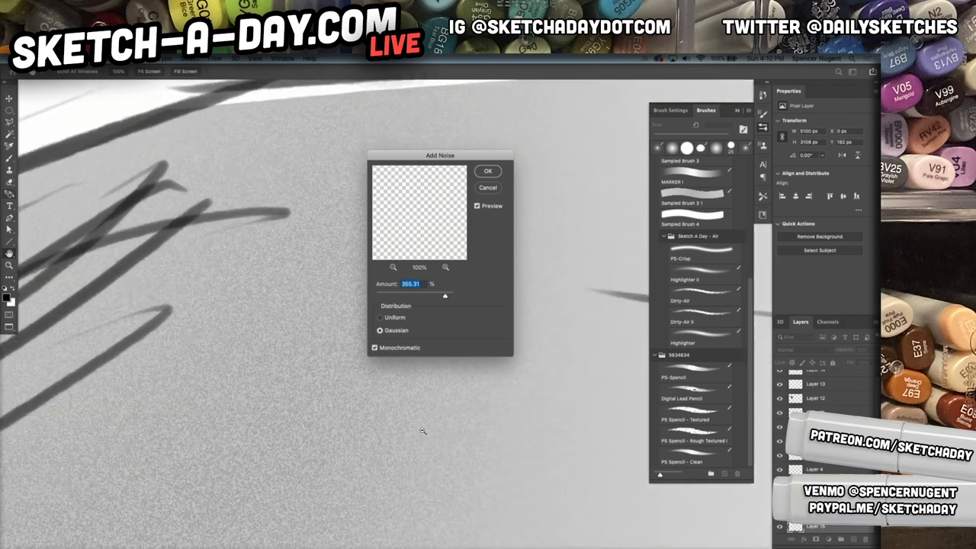
{"action": "left_click", "coordinate": [492, 174]}
- Create a new layer named Layer 16 at the top of the layer stack
{"action": "mouse_move", "coordinate": [550, 271]}
{"action": "left_mouse_down"}
{"action": "mouse_move", "coordinate": [451, 322]}
{"action": "mouse_move", "coordinate": [425, 399]}
{"action": "mouse_move", "coordinate": [386, 439]}
{"action": "left_mouse_up"}
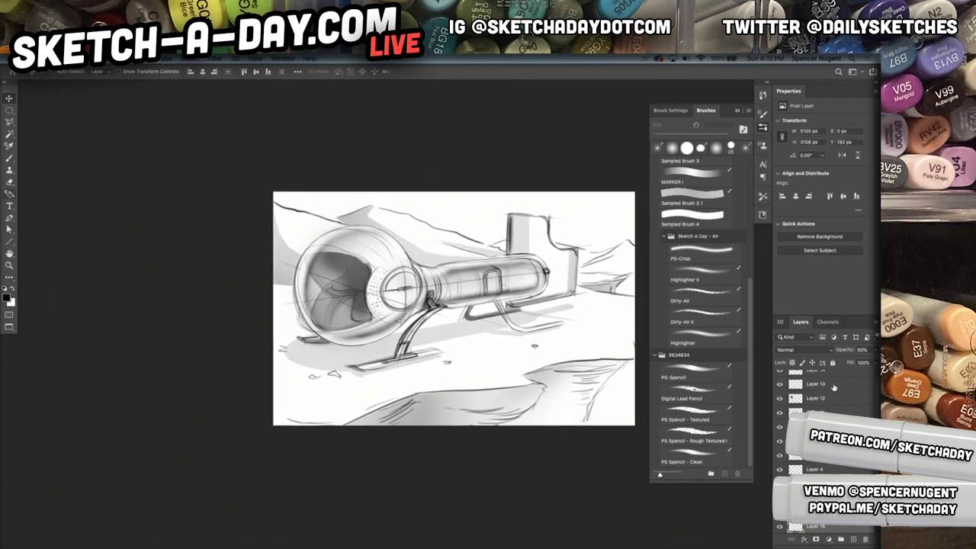
{"action": "left_click", "coordinate": [833, 391]}
{"action": "key", "text": "ctrl+shift+n"}
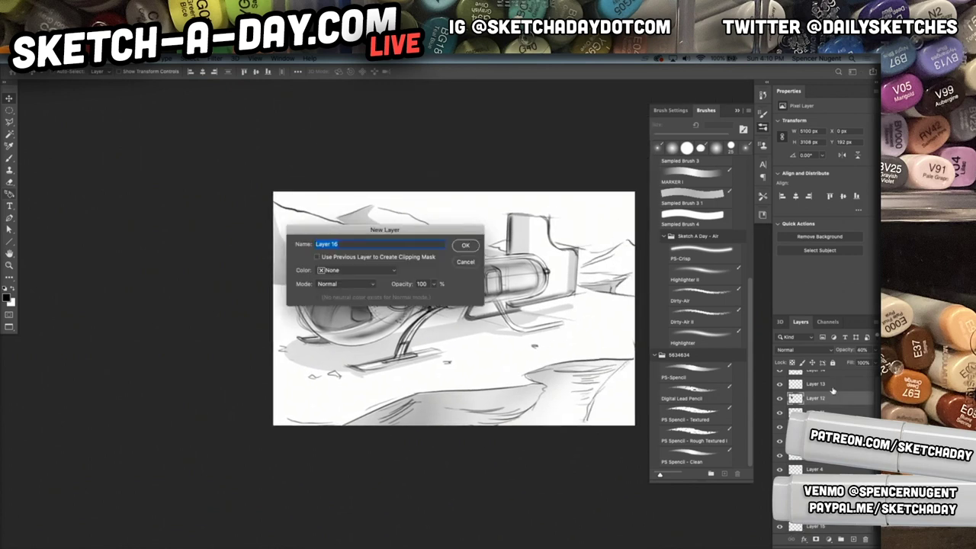
{"action": "key", "text": "Return"}
- Choose the Pencil 9 brush at 8 px
{"action": "key", "text": "b"}
{"action": "right_click", "coordinate": [444, 391]}
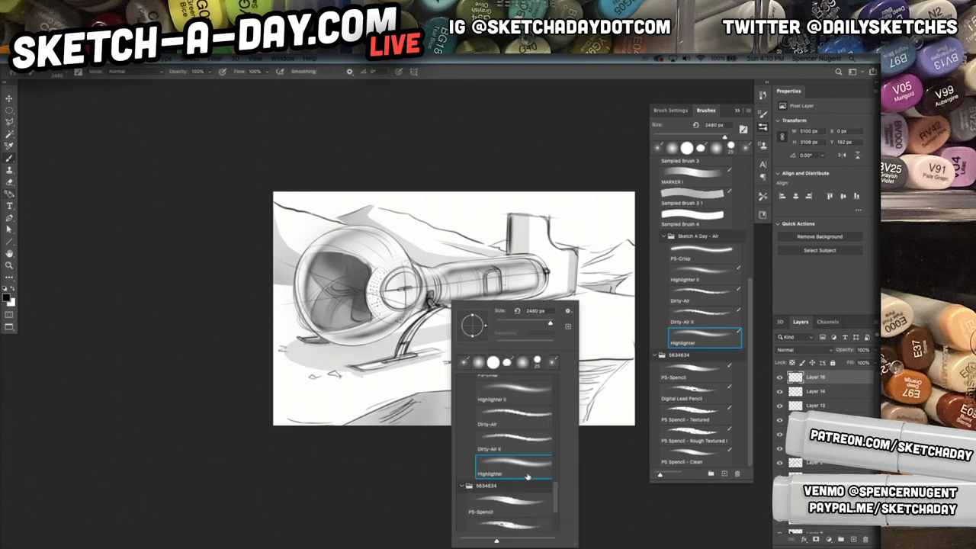
{"action": "left_click", "coordinate": [514, 437]}
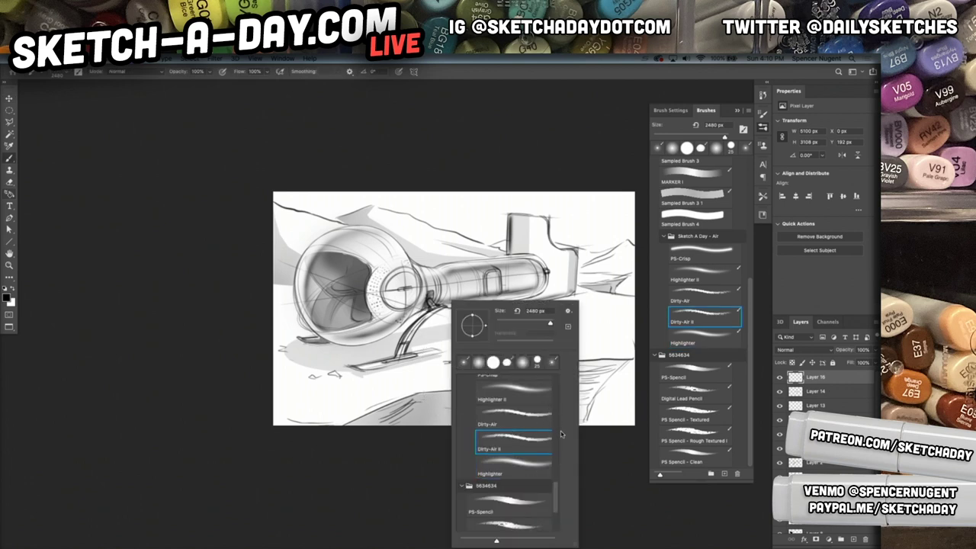
{"action": "scroll", "coordinate": [556, 443], "scroll_direction": "up", "scroll_amount": 5}
{"action": "scroll", "coordinate": [557, 443], "scroll_direction": "up", "scroll_amount": 1}
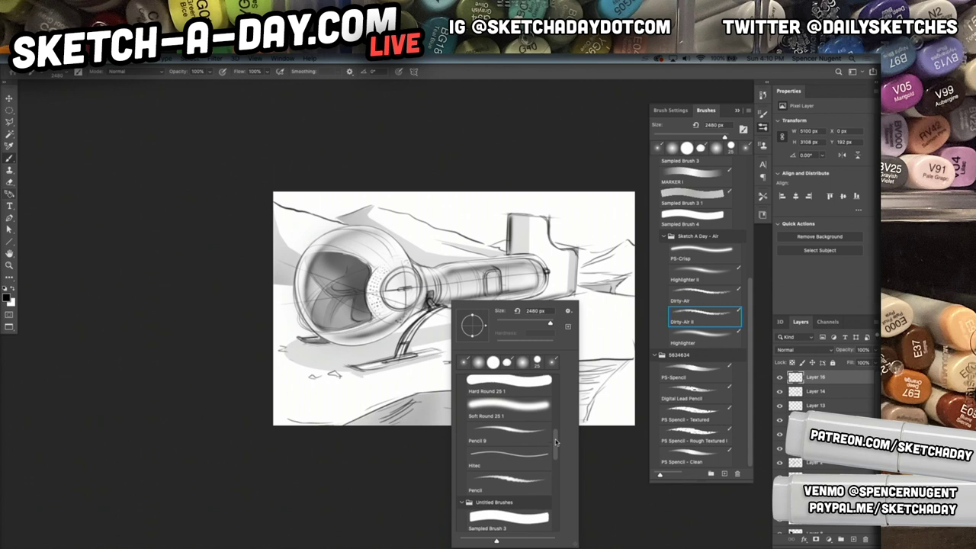
{"action": "scroll", "coordinate": [554, 453], "scroll_direction": "down", "scroll_amount": 2}
{"action": "left_click", "coordinate": [530, 421]}
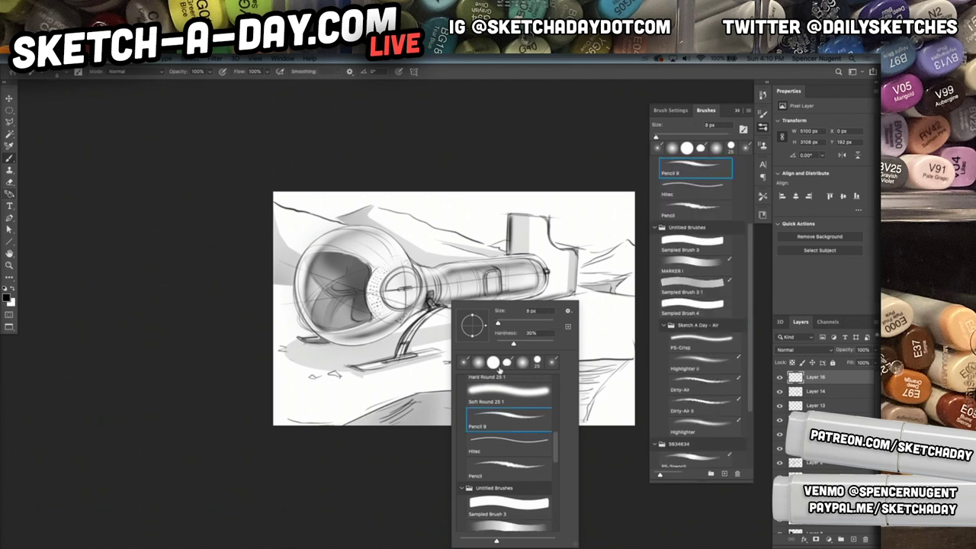
{"action": "left_click", "coordinate": [308, 396]}
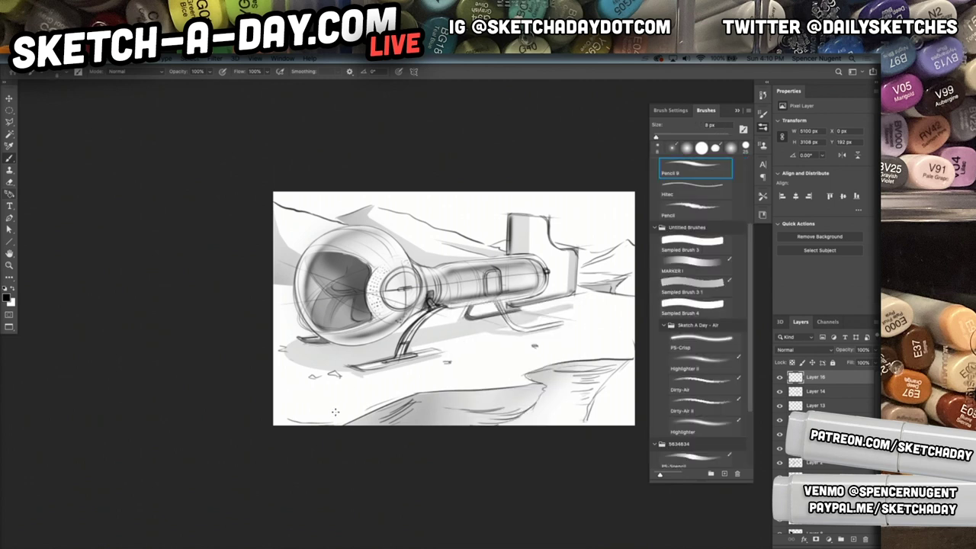
- Clear the selection and dot small pebbles over the ground around the skids and foreground with Pencil 9 enlarged to 30 px
{"action": "key", "text": "super+d"}
{"action": "left_click_drag", "start_coordinate": [368, 400], "coordinate": [360, 401]}
{"action": "key", "text": "super+z"}
{"action": "key", "text": "super+z"}
{"action": "key", "text": "bracketright"}
{"action": "key", "text": "bracketright"}
{"action": "key", "text": "bracketright"}
{"action": "key", "text": "bracketright"}
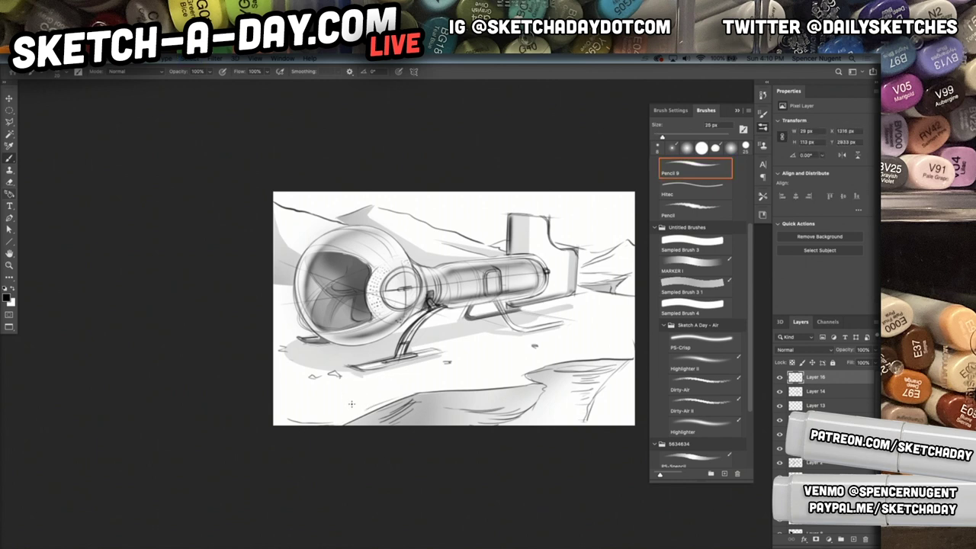
{"action": "left_click", "coordinate": [353, 406]}
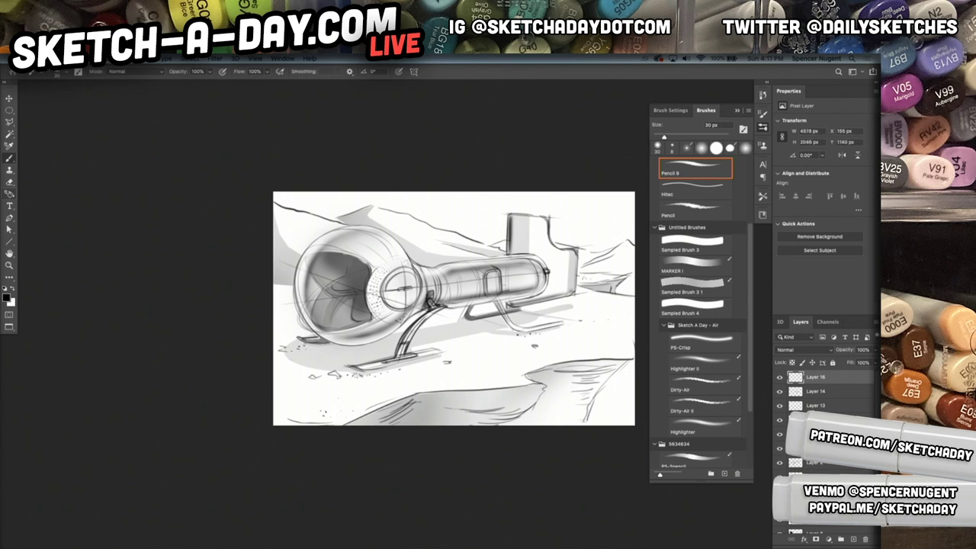
- Hide the interface panels and stipple fine dots along the upper-left rim of the bubble's cockpit opening
{"action": "scroll", "coordinate": [393, 298], "scroll_direction": "up", "scroll_amount": 2}
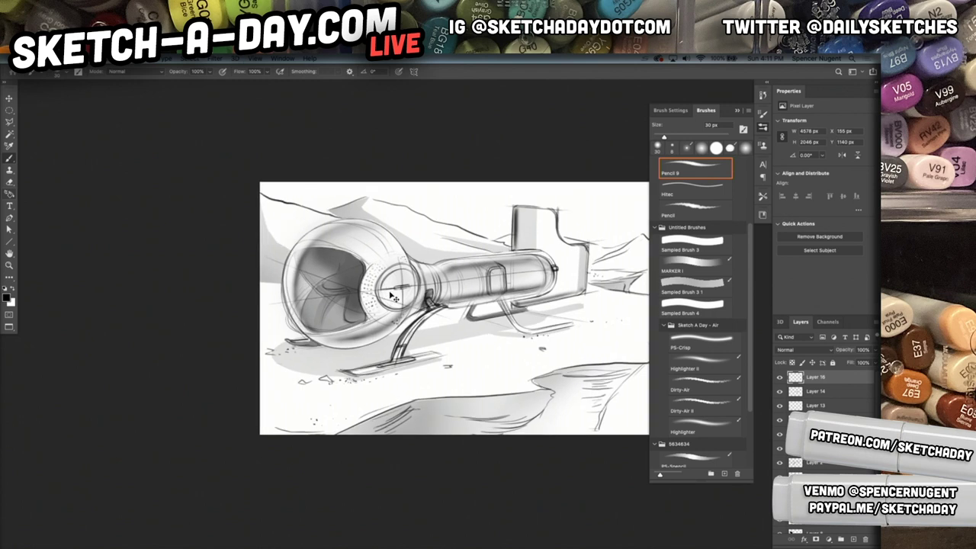
{"action": "scroll", "coordinate": [393, 297], "scroll_direction": "up", "scroll_amount": 3}
{"action": "key", "text": "Tab"}
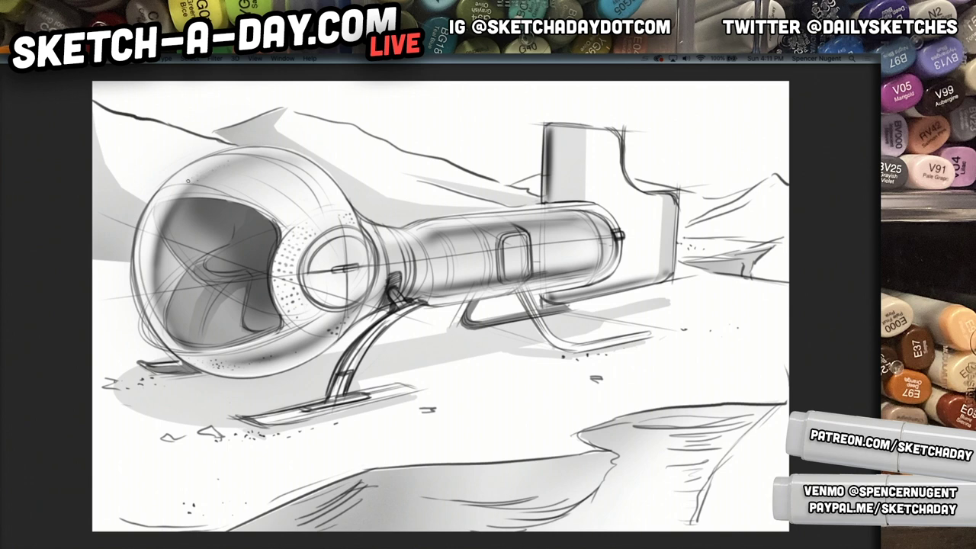
{"action": "left_click_drag", "start_coordinate": [175, 207], "coordinate": [158, 271]}
{"action": "key", "text": "super+z"}
{"action": "left_click_drag", "start_coordinate": [168, 218], "coordinate": [159, 281]}
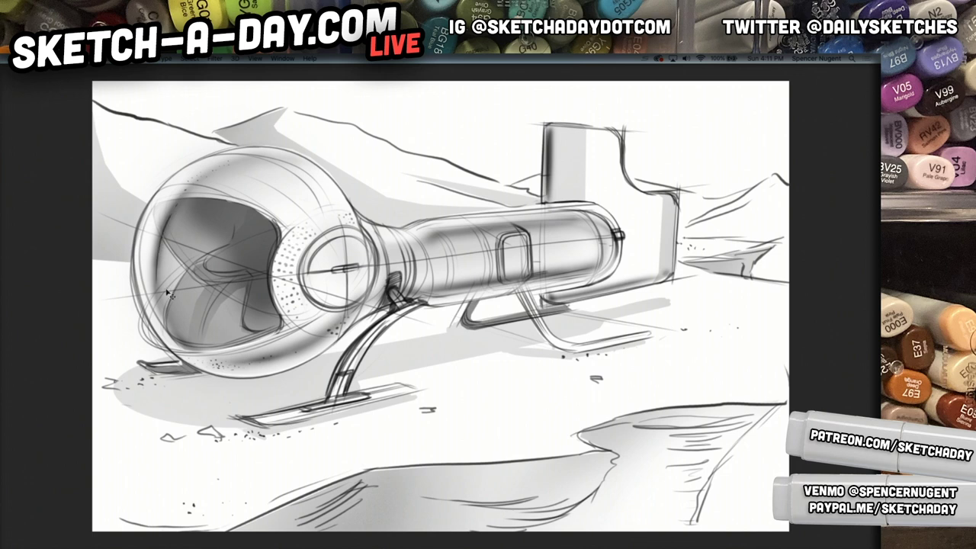